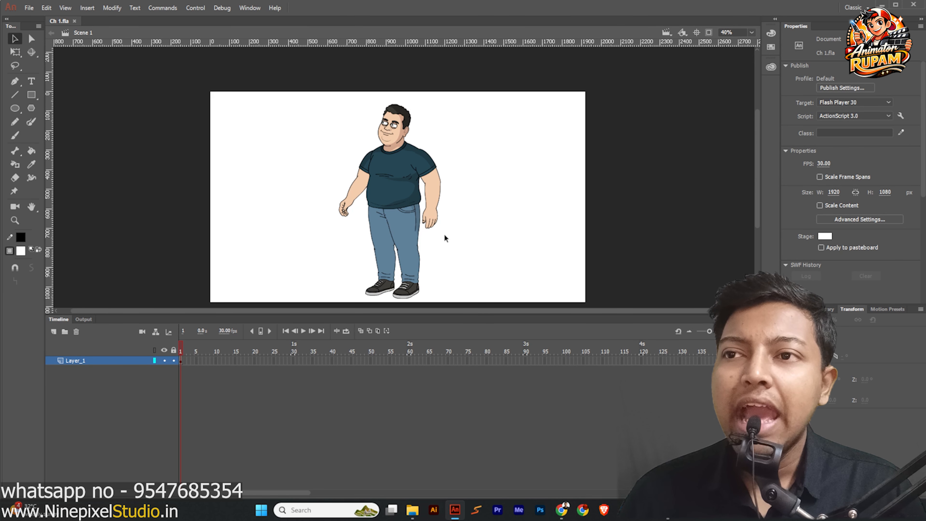
pyautogui.click(382, 180)
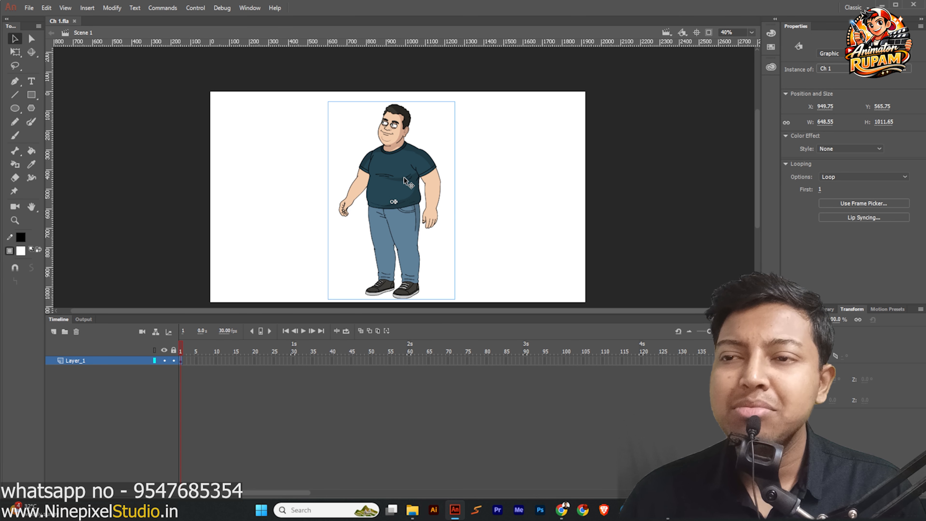
pyautogui.scroll(-2, 391, 172)
pyautogui.scroll(2, 390, 203)
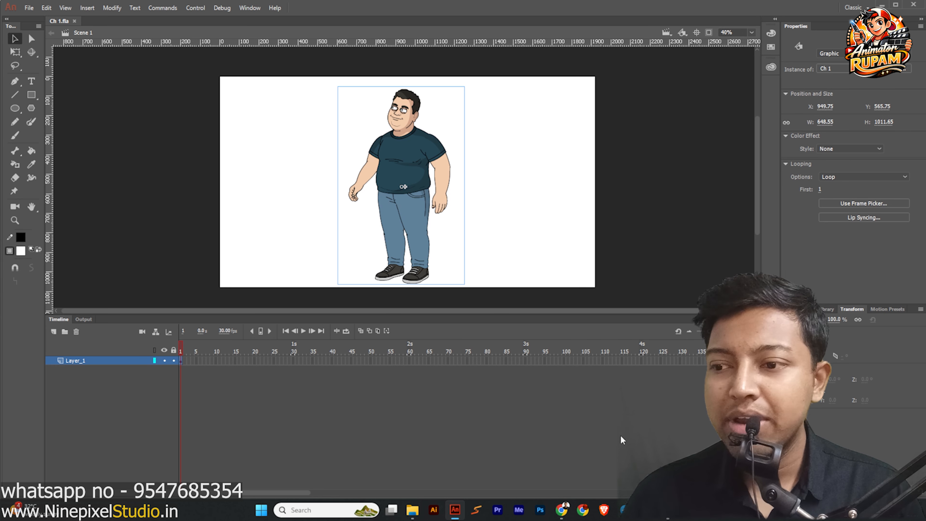
# Step: Switch to the browser and review the channel's Audience analytics in YouTube Studio, including subscriber watch time and top geographies
pyautogui.moveTo(561, 510)
pyautogui.click(559, 424)
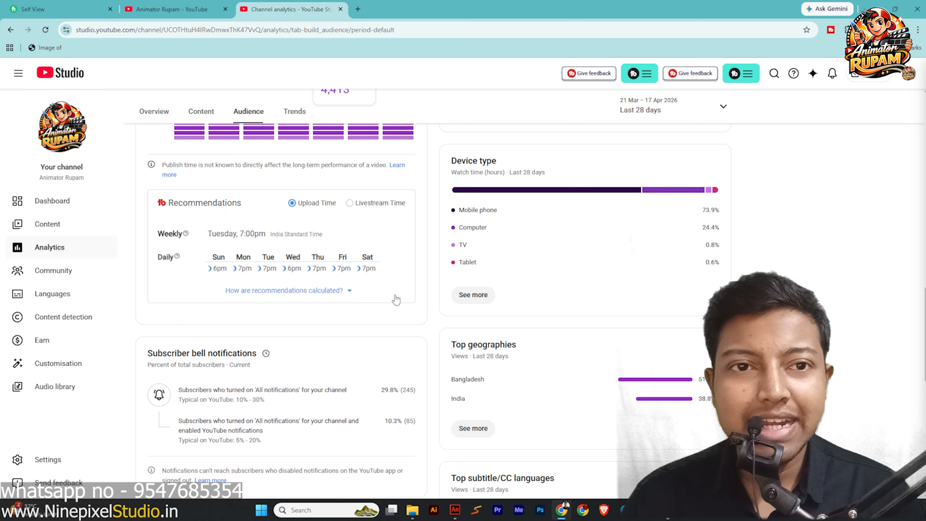
pyautogui.scroll(-6, 397, 292)
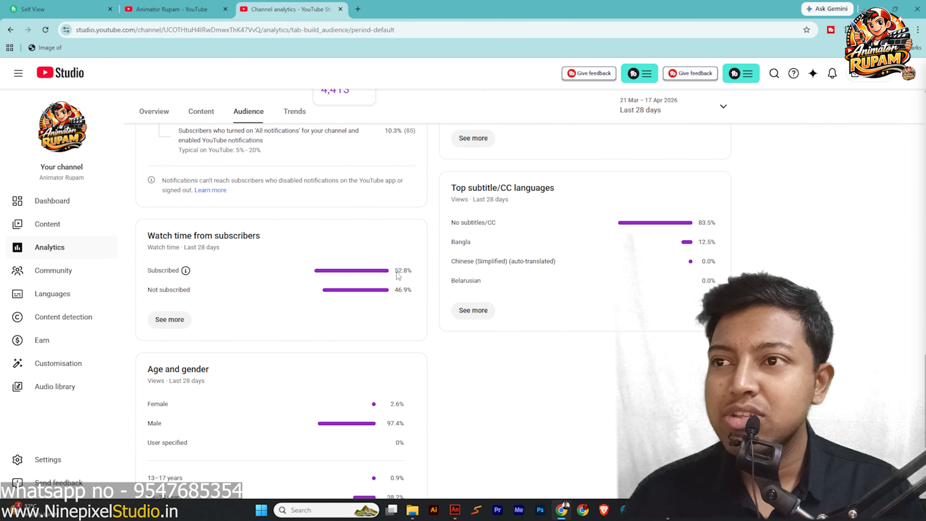
pyautogui.scroll(4, 397, 276)
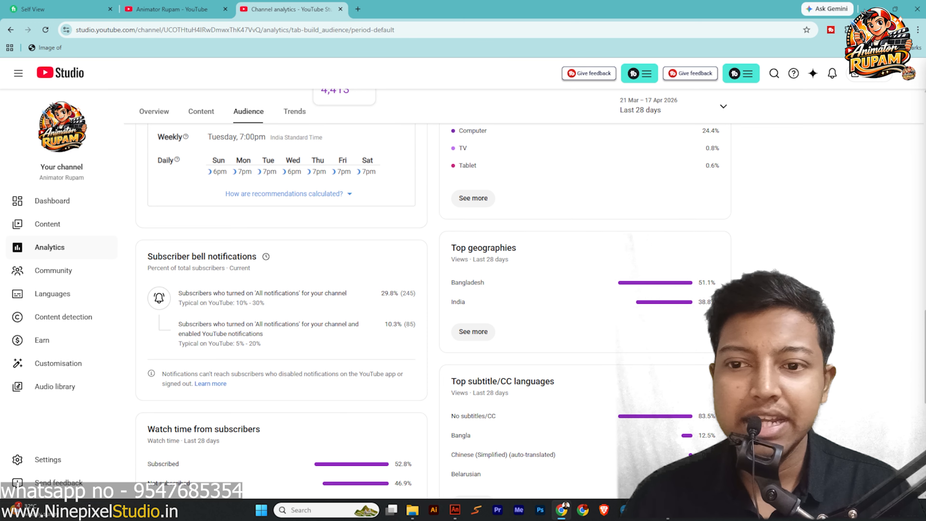
pyautogui.scroll(-4, 536, 275)
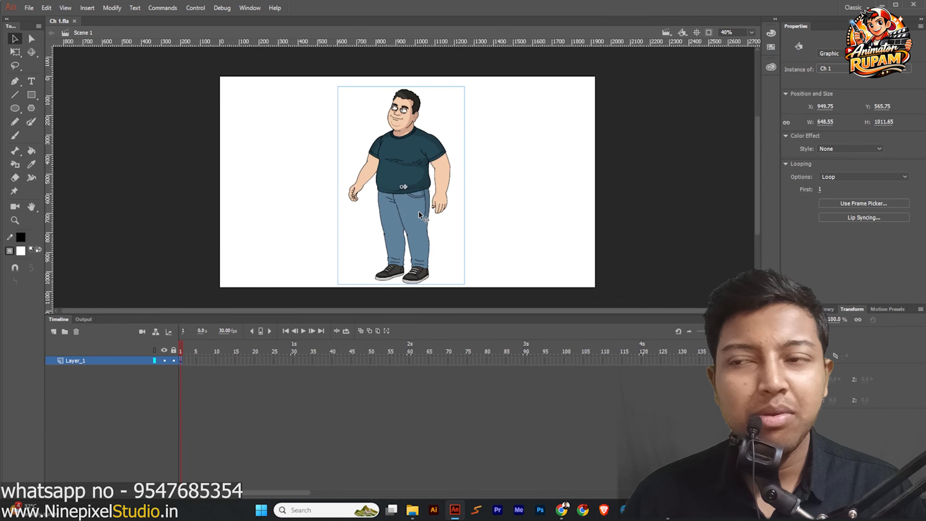
pyautogui.scroll(-2, 423, 217)
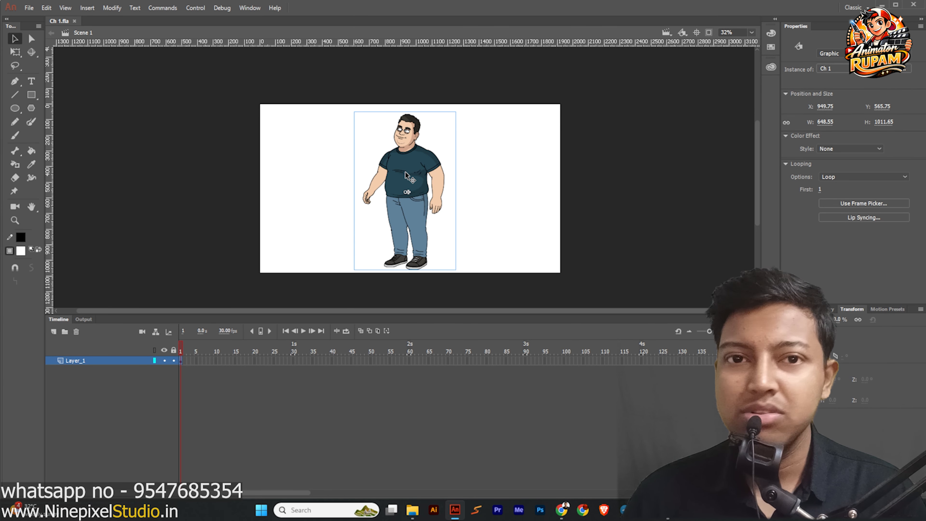
pyautogui.scroll(-2, 401, 170)
pyautogui.scroll(3, 401, 167)
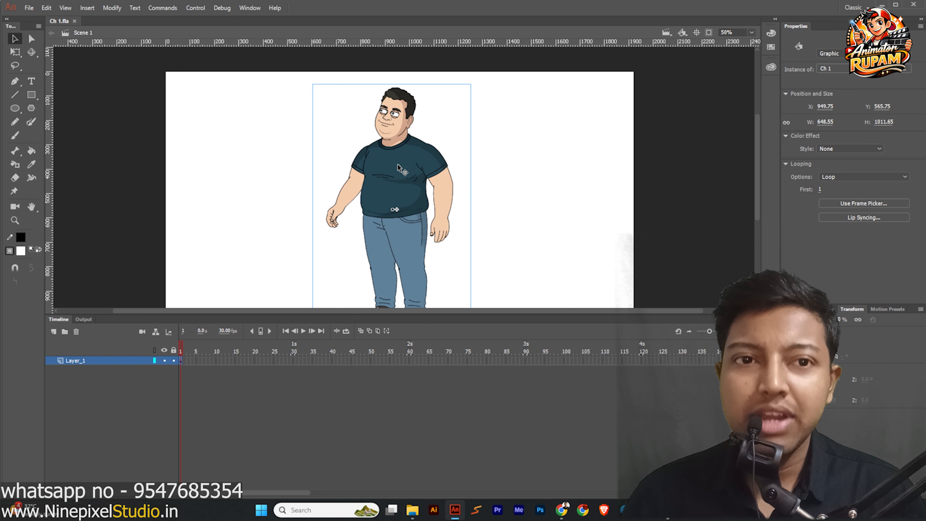
pyautogui.scroll(-2, 397, 206)
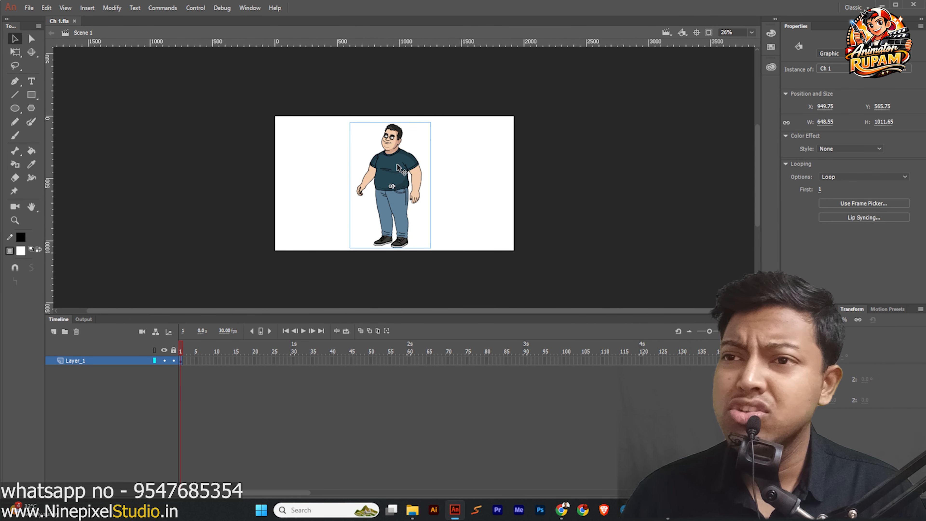
pyautogui.scroll(2, 397, 166)
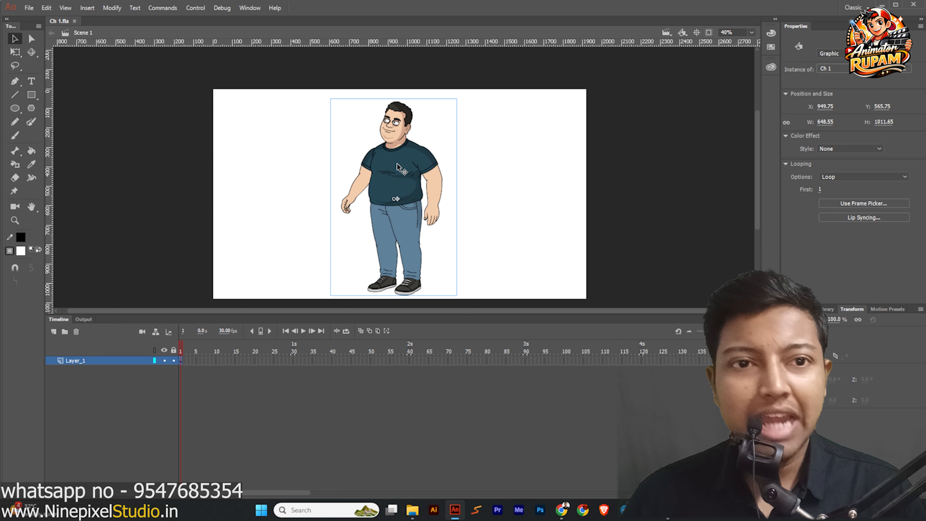
pyautogui.scroll(-1, 317, 172)
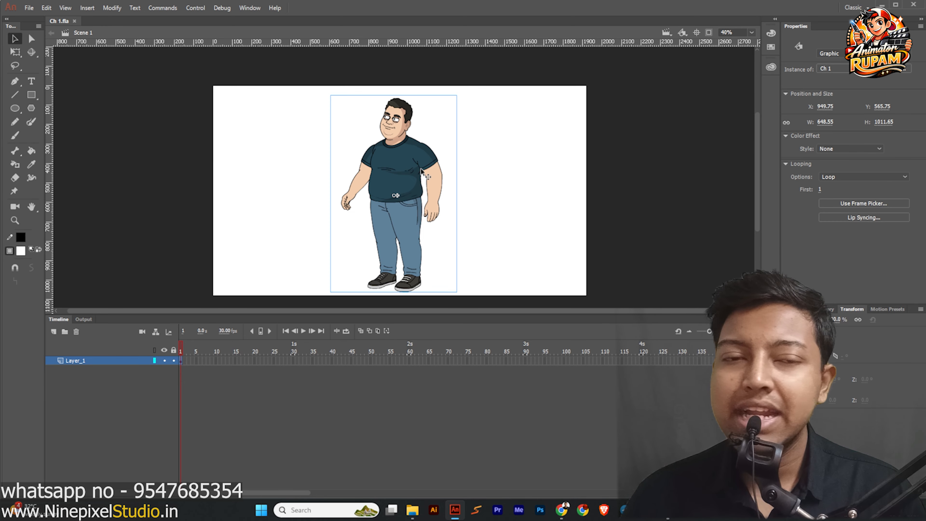
pyautogui.scroll(-1, 398, 175)
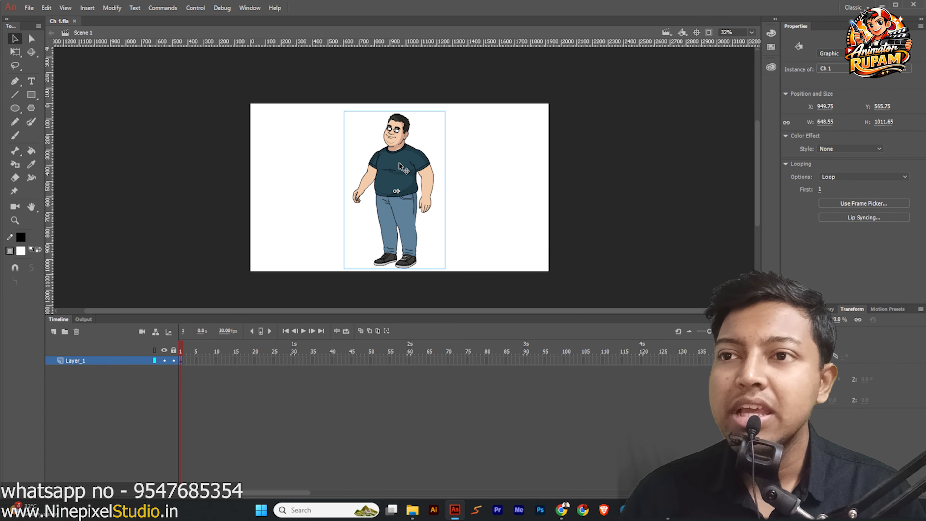
# Step: Open the Ch 1 character symbol for editing and check its parts
pyautogui.doubleClick(400, 166)
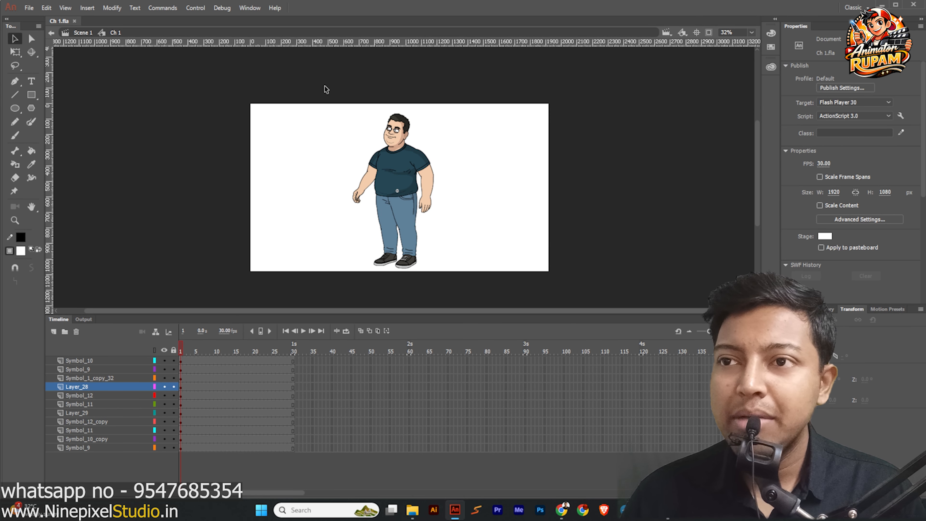
pyautogui.moveTo(325, 86); pyautogui.dragTo(507, 310)
pyautogui.click(591, 211)
# Step: Launch the keypress-osd key display from the desktop and switch back to Adobe Animate
pyautogui.click(882, 5)
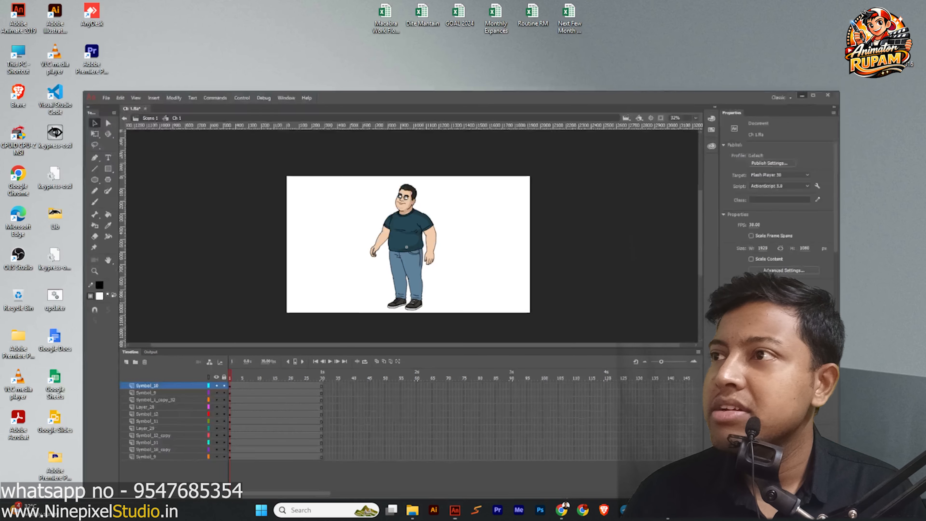
pyautogui.doubleClick(62, 139)
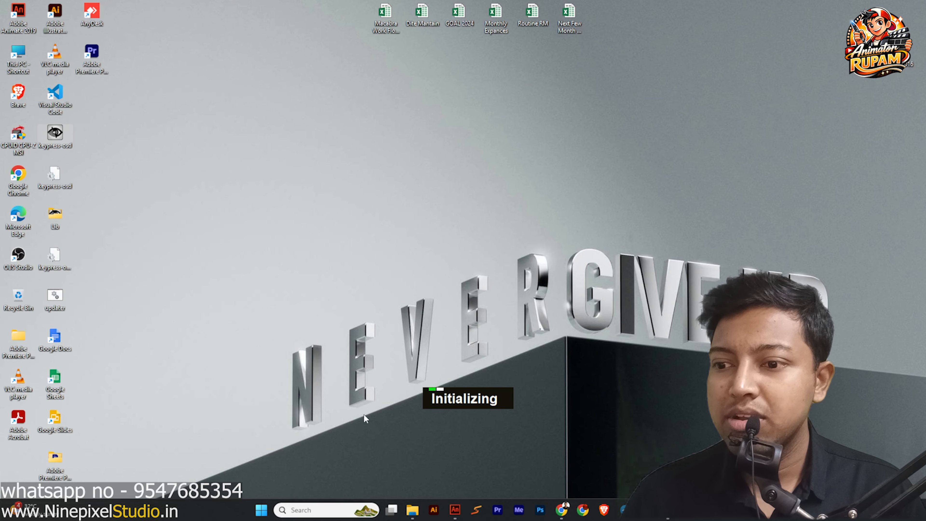
pyautogui.click(455, 510)
pyautogui.keyDown('ctrl'); pyautogui.scroll(-2, 388, 262); pyautogui.keyUp('ctrl')
pyautogui.keyDown('ctrl'); pyautogui.scroll(2, 398, 259); pyautogui.keyUp('ctrl')
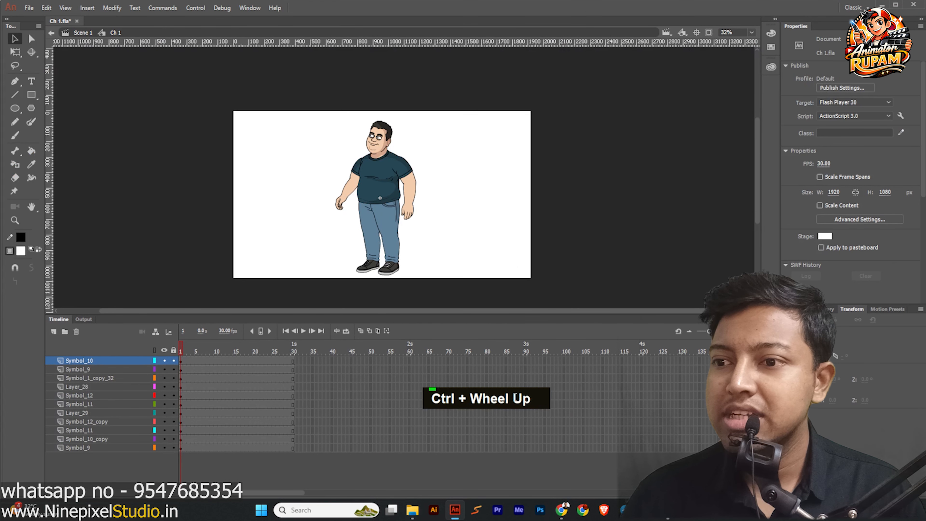
pyautogui.keyDown('ctrl'); pyautogui.scroll(-1, 438, 255); pyautogui.keyUp('ctrl')
pyautogui.keyDown('ctrl'); pyautogui.scroll(3, 421, 225); pyautogui.keyUp('ctrl')
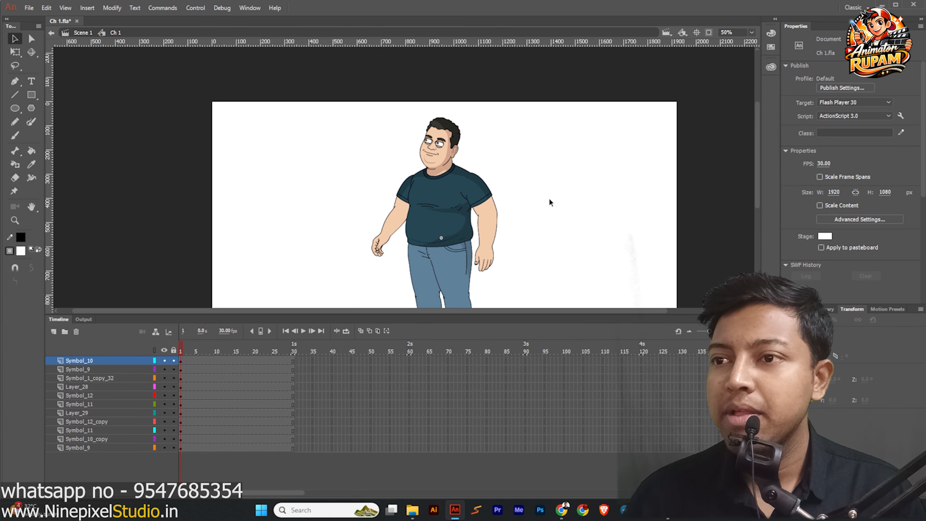
pyautogui.press('space')
pyautogui.scroll(-2, 388, 157)
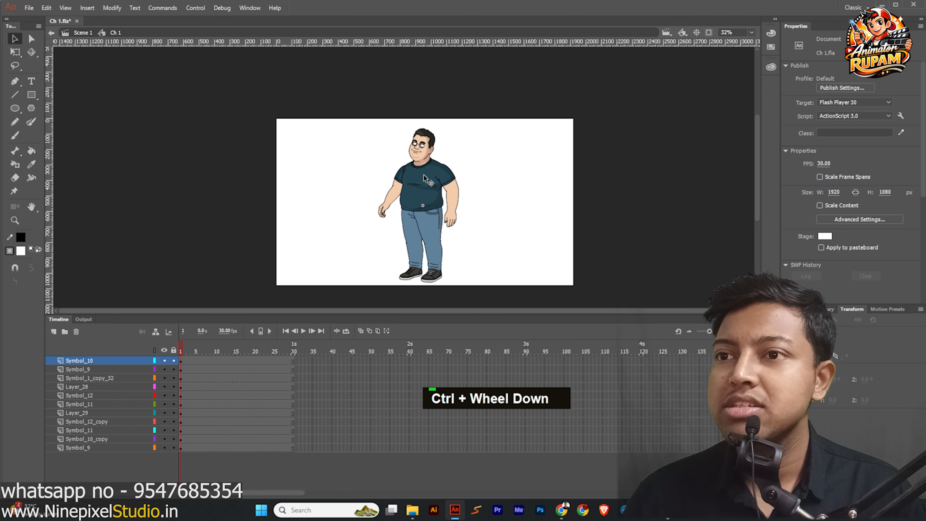
# Step: Select all of the character's body parts and examine the parenting links between their layers in the timeline
pyautogui.doubleClick(360, 166)
pyautogui.doubleClick(418, 181)
pyautogui.moveTo(354, 72); pyautogui.dragTo(521, 308)
pyautogui.keyDown('ctrl'); pyautogui.scroll(1, 453, 253); pyautogui.keyUp('ctrl')
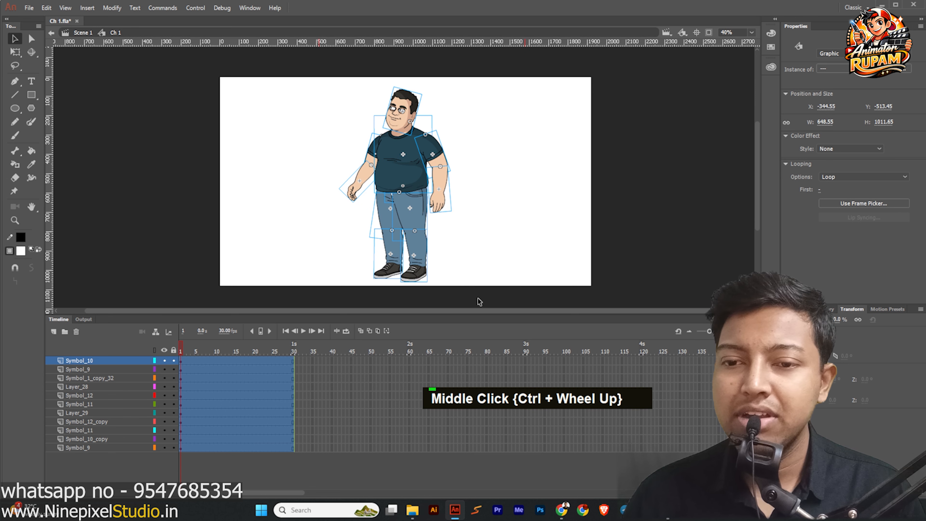
pyautogui.click(156, 332)
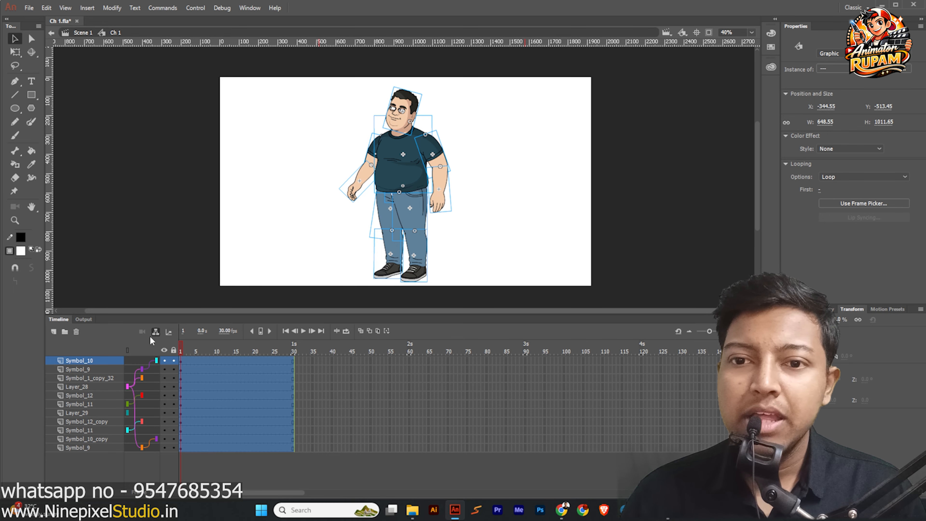
pyautogui.click(155, 332)
pyautogui.doubleClick(156, 332)
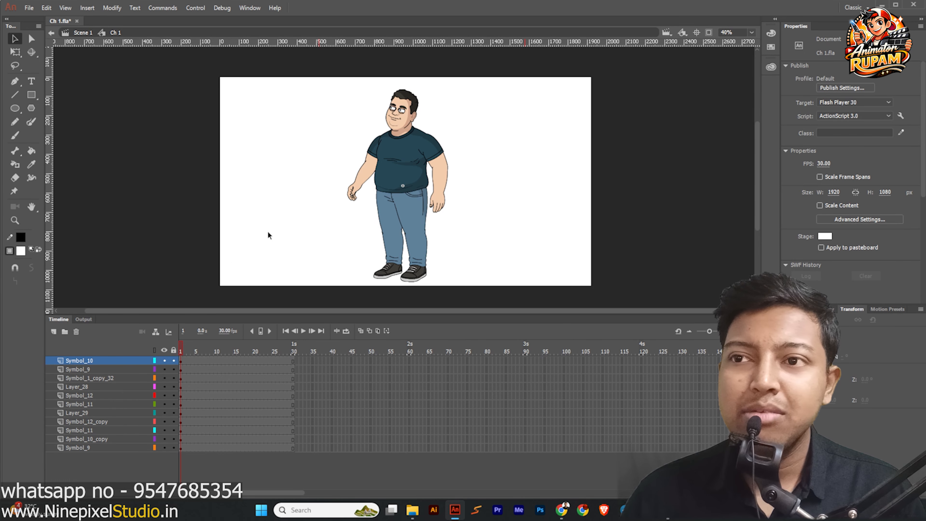
pyautogui.keyDown('ctrl'); pyautogui.scroll(-1, 320, 187); pyautogui.keyUp('ctrl')
pyautogui.moveTo(317, 95); pyautogui.dragTo(480, 288)
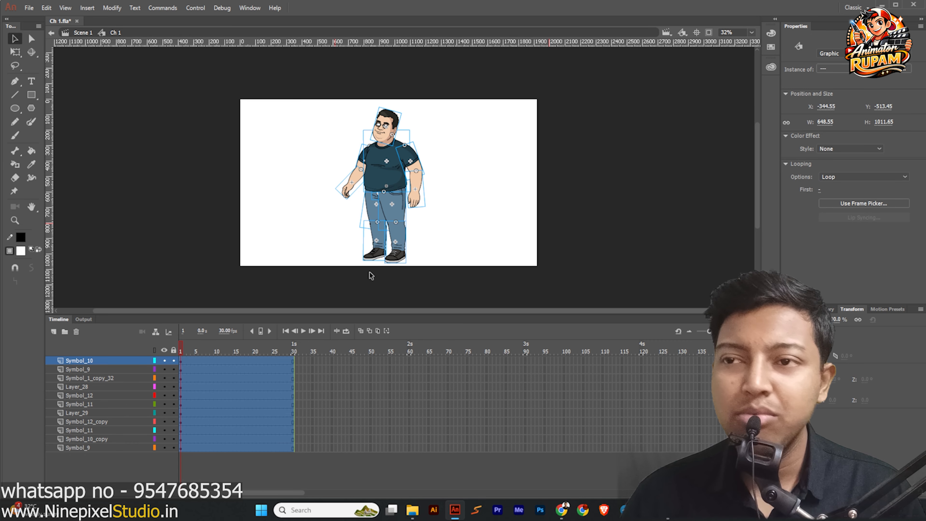
pyautogui.click(285, 137)
pyautogui.moveTo(317, 78); pyautogui.dragTo(479, 303)
# Step: Rotate the character's left upper arm on the upper Symbol_9 layer inward toward the body with Free Transform
pyautogui.click(439, 173)
pyautogui.keyDown('ctrl'); pyautogui.scroll(2, 434, 181); pyautogui.keyUp('ctrl')
pyautogui.click(422, 198)
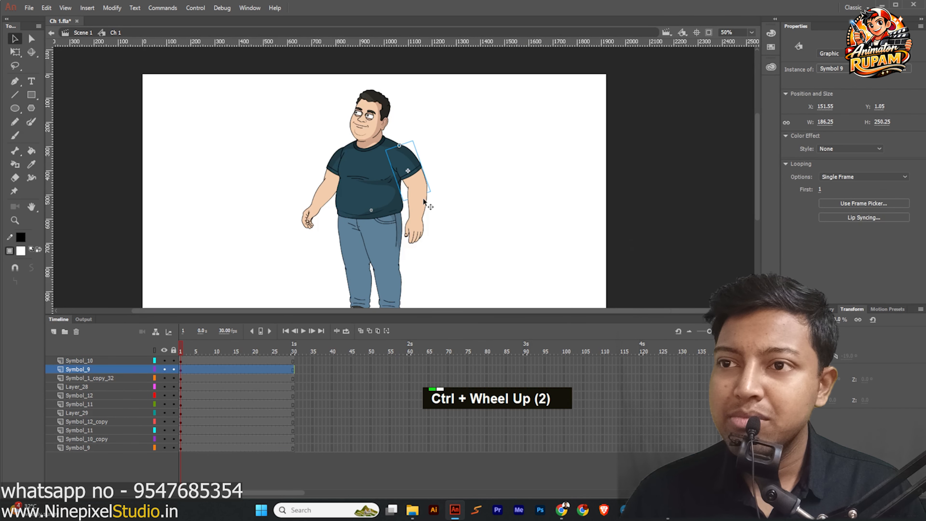
pyautogui.keyDown('ctrl'); pyautogui.scroll(2, 422, 198); pyautogui.keyUp('ctrl')
pyautogui.click(14, 52)
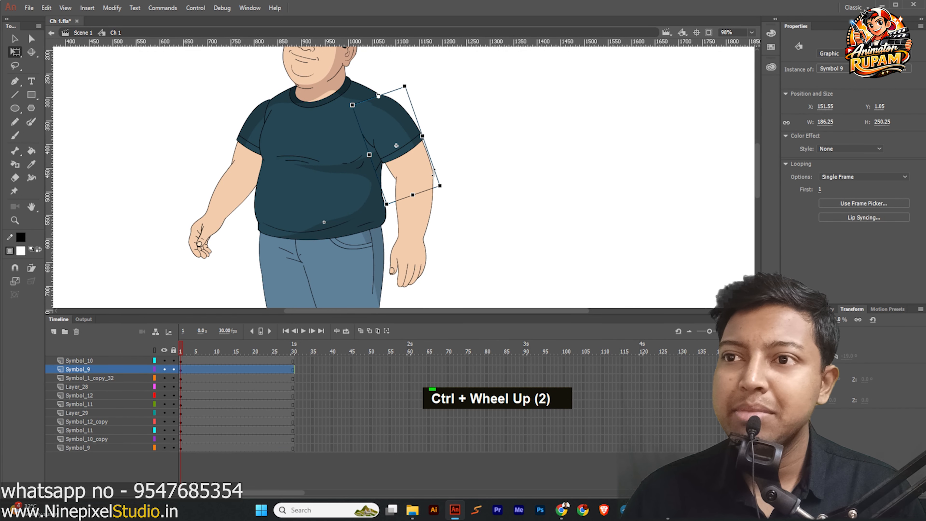
pyautogui.moveTo(446, 197); pyautogui.dragTo(421, 222)
# Step: Rotate the left forearm and fine-tune the upper arm so the whole arm hangs naturally beside the torso
pyautogui.click(379, 243)
pyautogui.moveTo(395, 295); pyautogui.dragTo(426, 293)
pyautogui.click(396, 154)
pyautogui.moveTo(419, 205); pyautogui.dragTo(426, 207)
pyautogui.click(440, 217)
pyautogui.click(389, 249)
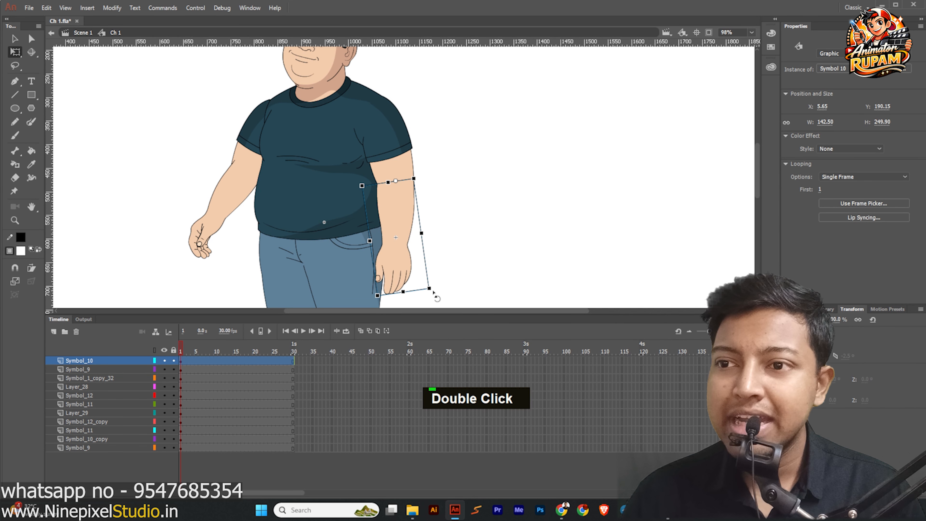
pyautogui.moveTo(434, 299); pyautogui.dragTo(430, 301)
# Step: Save the Ch 1.fla document
pyautogui.click(448, 251)
pyautogui.scroll(-2, 260, 212)
pyautogui.hotkey('ctrl', 's')
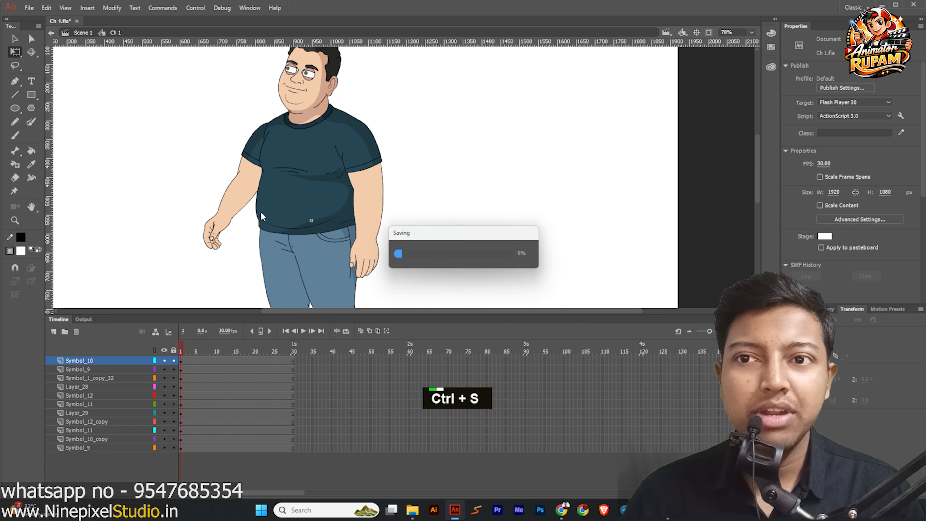
# Step: Rotate the character's right upper arm on the bottom Symbol_9 layer closer to the torso
pyautogui.scroll(1, 254, 178)
pyautogui.scroll(-3, 276, 164)
pyautogui.scroll(-1, 231, 195)
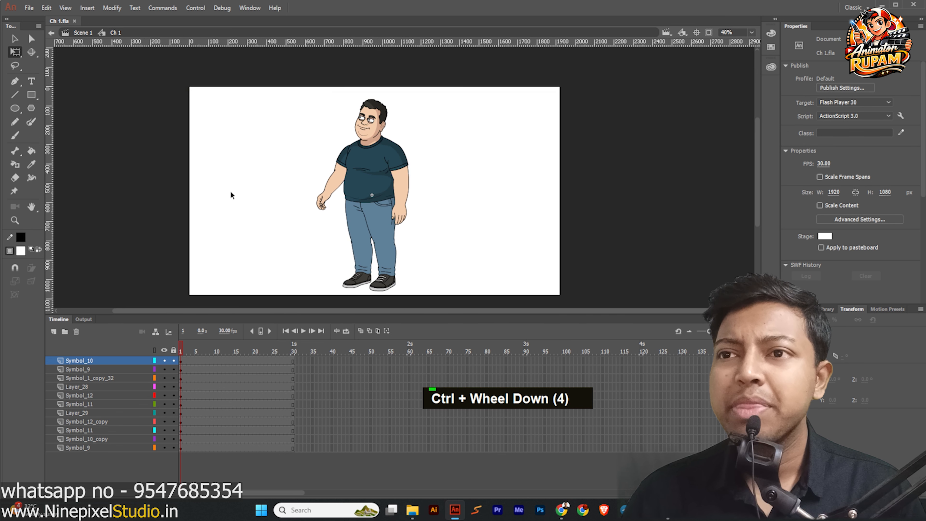
pyautogui.moveTo(297, 85); pyautogui.dragTo(451, 290)
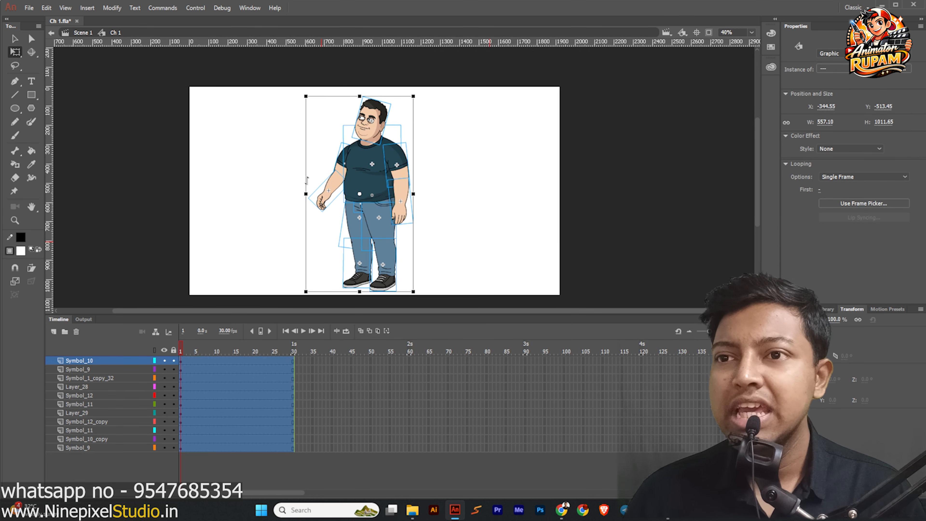
pyautogui.click(335, 202)
pyautogui.scroll(2, 337, 190)
pyautogui.click(341, 143)
pyautogui.scroll(1, 333, 166)
pyautogui.moveTo(330, 182); pyautogui.dragTo(334, 189)
pyautogui.click(284, 172)
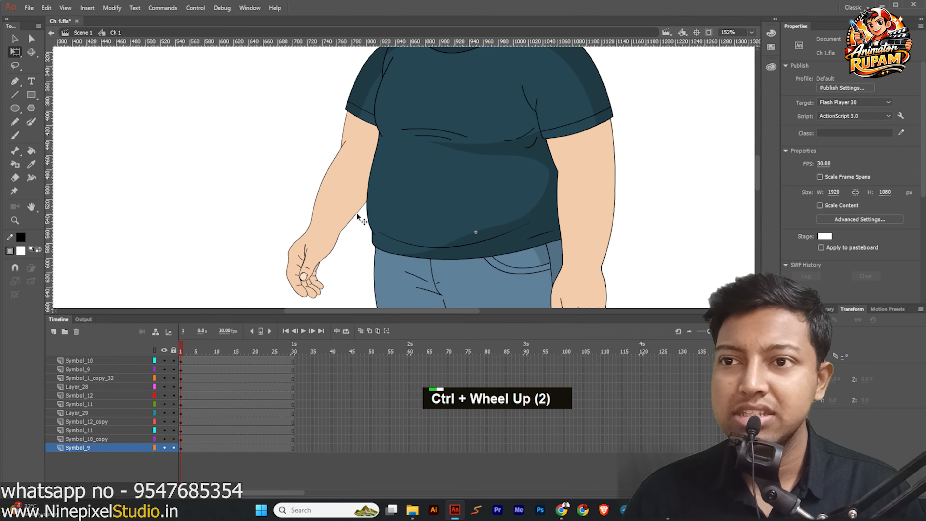
# Step: Rotate the character's right forearm so the hand hangs straight down beside the hip
pyautogui.scroll(-1, 357, 214)
pyautogui.click(339, 223)
pyautogui.moveTo(336, 278); pyautogui.dragTo(365, 281)
pyautogui.click(337, 228)
# Step: Rotate the head on the Symbol_1_copy_32 layer until it stands upright over the neck
pyautogui.scroll(-1, 336, 228)
pyautogui.click(376, 106)
pyautogui.scroll(2, 375, 106)
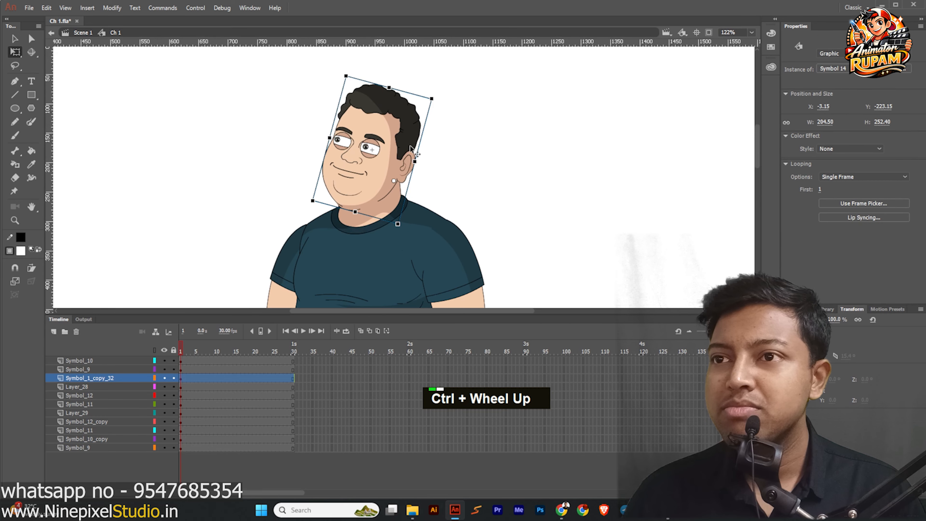
pyautogui.moveTo(434, 103); pyautogui.dragTo(415, 85)
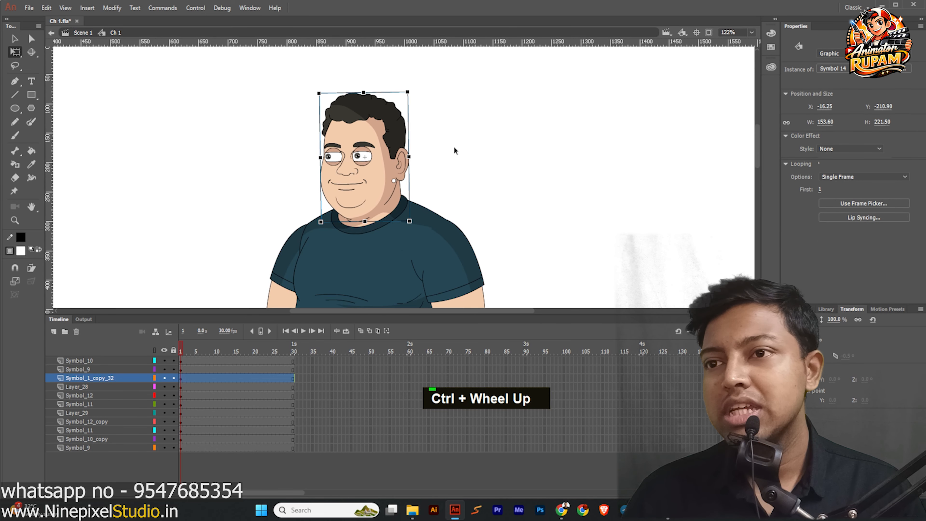
pyautogui.click(453, 146)
pyautogui.scroll(-5, 453, 148)
pyautogui.moveTo(450, 190); pyautogui.dragTo(440, 177)
pyautogui.scroll(-1, 439, 177)
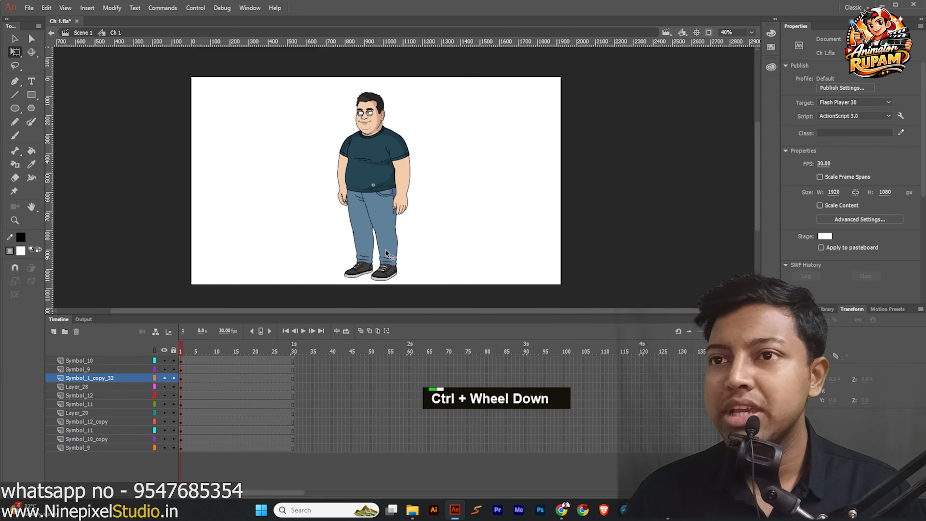
# Step: Distribute all of the character's body parts to separate layers and show the parenting view in the timeline
pyautogui.moveTo(292, 92); pyautogui.dragTo(453, 281)
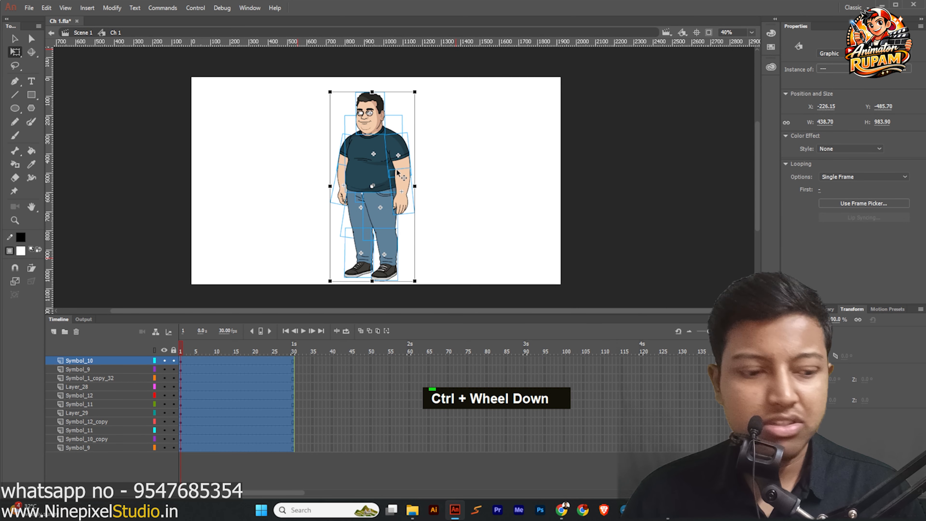
pyautogui.hotkey('ctrl', 'shift', 'd')
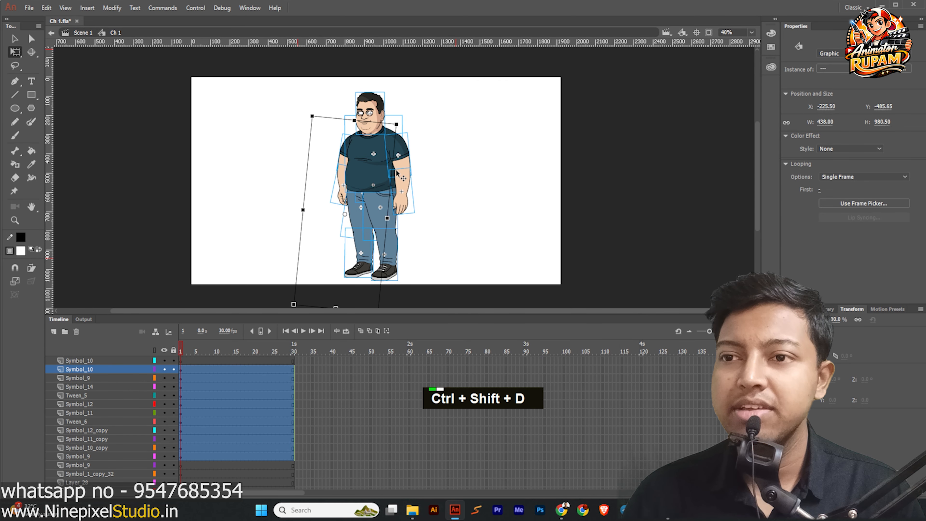
pyautogui.click(156, 331)
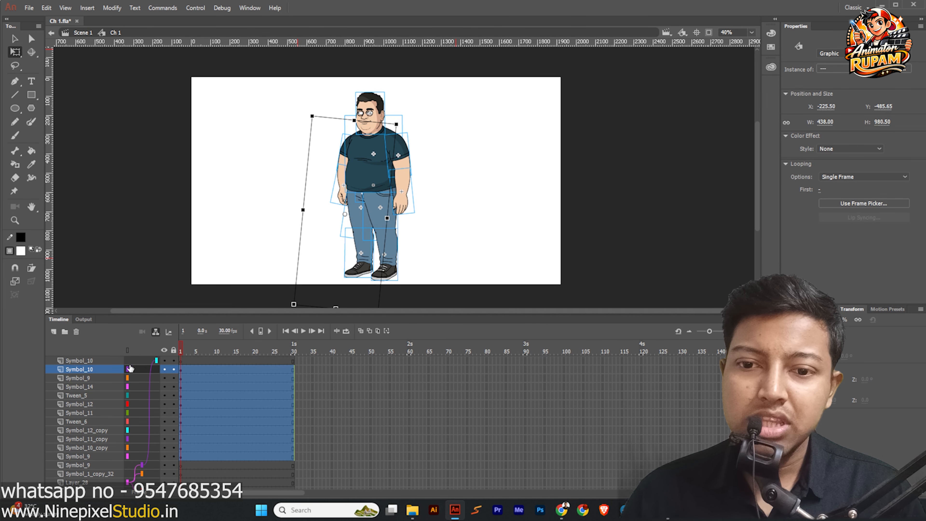
# Step: Delete the empty top Symbol_10 layer left above the separated body-part layers
pyautogui.scroll(-3, 149, 360)
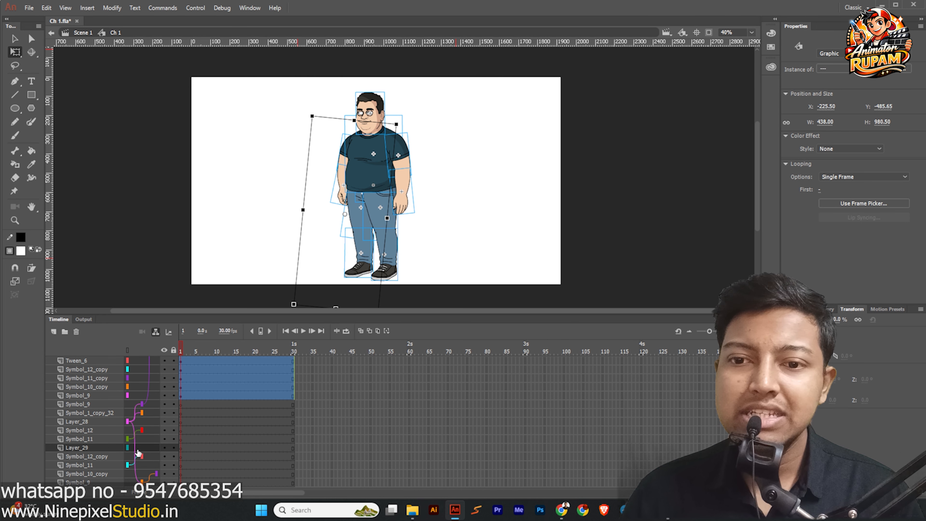
pyautogui.scroll(3, 139, 453)
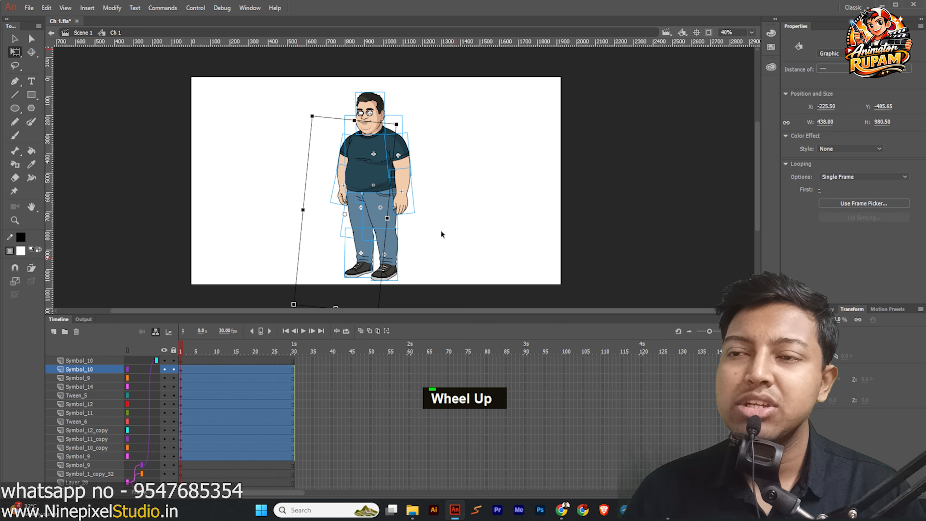
pyautogui.click(103, 363)
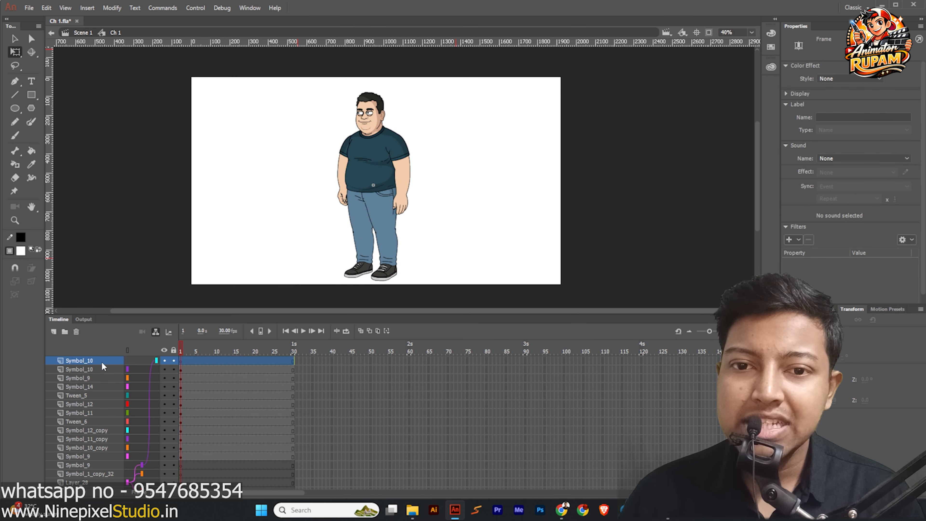
pyautogui.click(77, 332)
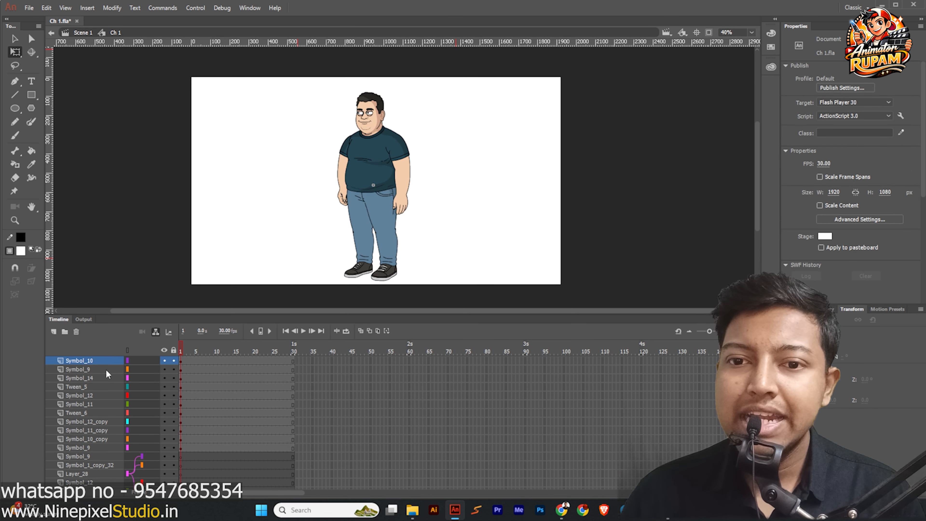
# Step: Delete all the leftover empty layers below the lowest occupied Symbol_9 layer and turn off the parenting view
pyautogui.scroll(-2, 142, 427)
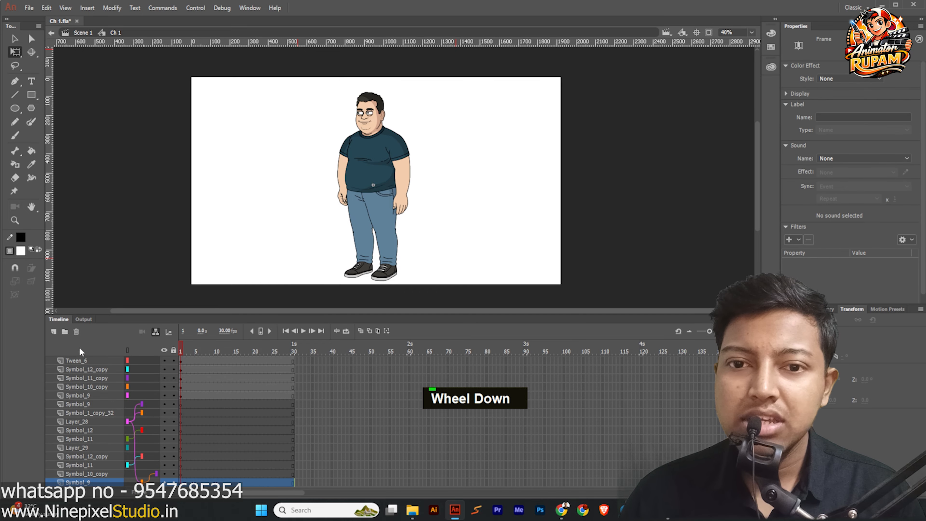
pyautogui.doubleClick(75, 331)
pyautogui.doubleClick(77, 331)
pyautogui.doubleClick(76, 332)
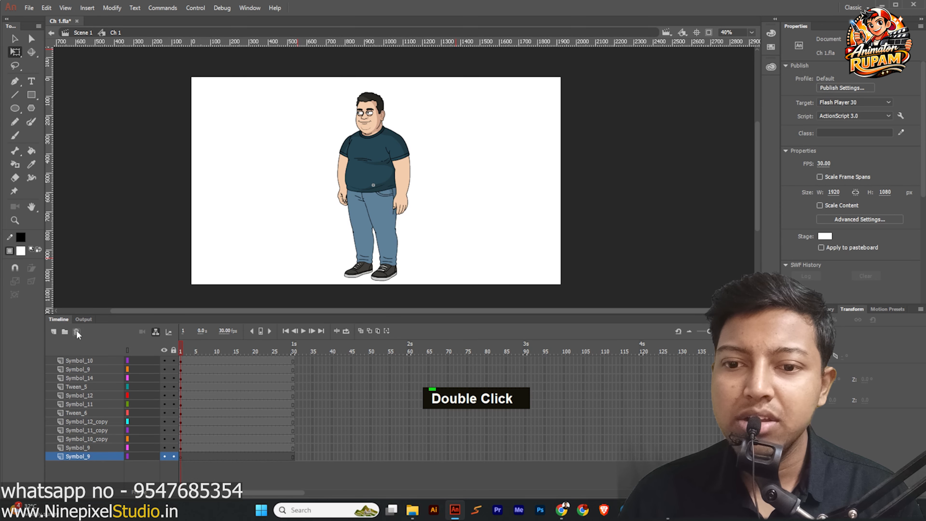
pyautogui.click(77, 332)
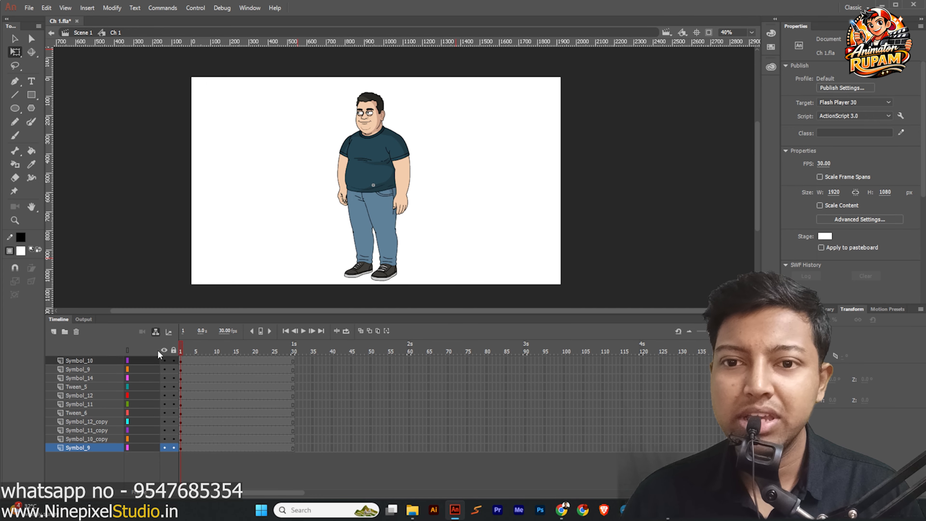
pyautogui.click(156, 332)
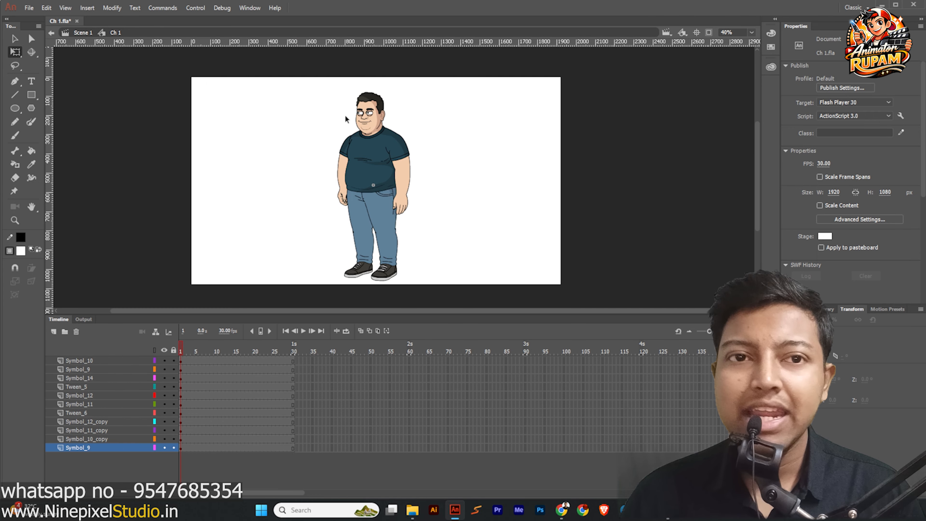
# Step: Check the selection of all the character's body parts, clear it, and save the document
pyautogui.moveTo(282, 75); pyautogui.dragTo(477, 284)
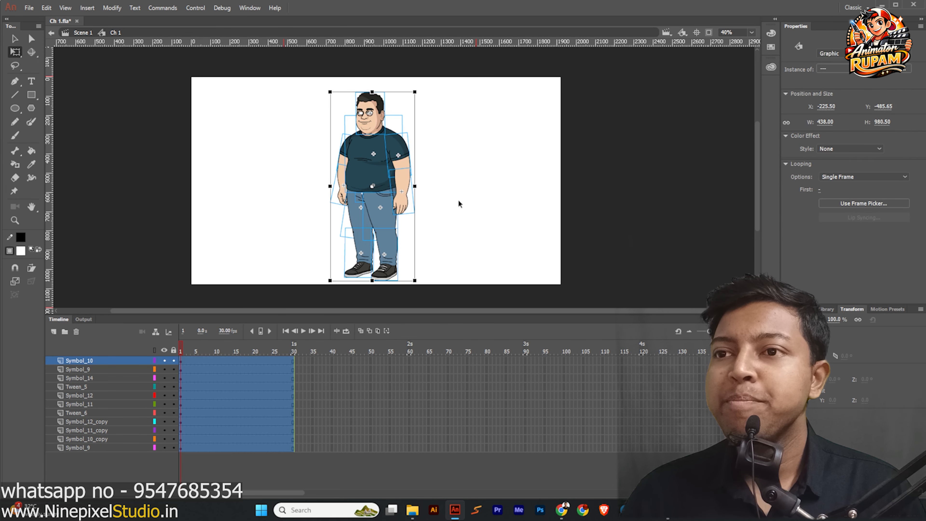
pyautogui.click(472, 264)
pyautogui.hotkey('ctrl', 's')
# Step: Test-rotate the character's left forearm up across the torso and undo the rotation
pyautogui.scroll(3, 412, 168)
pyautogui.click(395, 200)
pyautogui.press('space')
pyautogui.moveTo(395, 199); pyautogui.dragTo(442, 170)
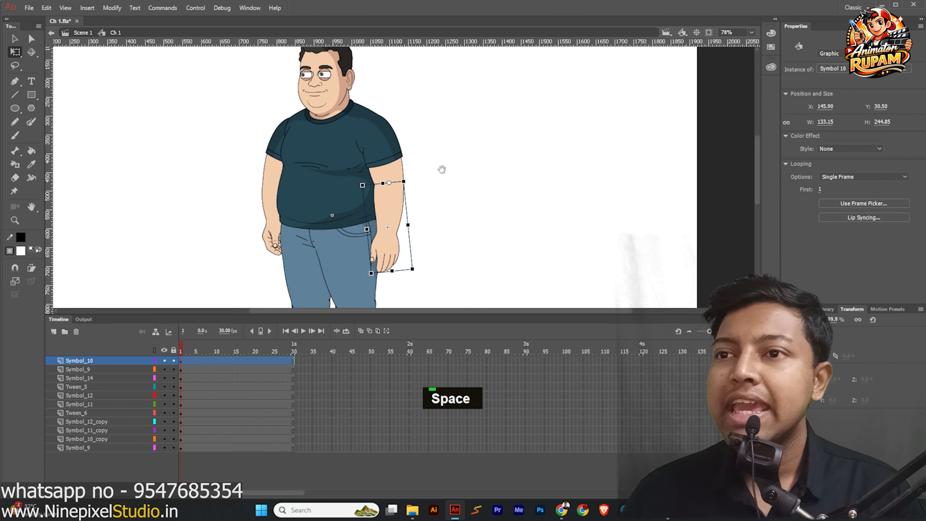
pyautogui.keyDown('shift'); pyautogui.click(395, 214); pyautogui.keyUp('shift')
pyautogui.click(395, 214)
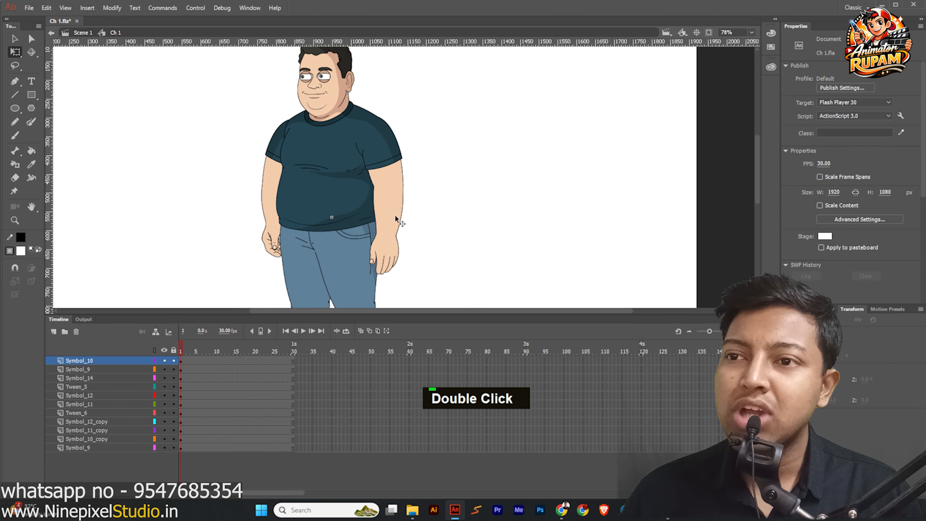
pyautogui.doubleClick(391, 204)
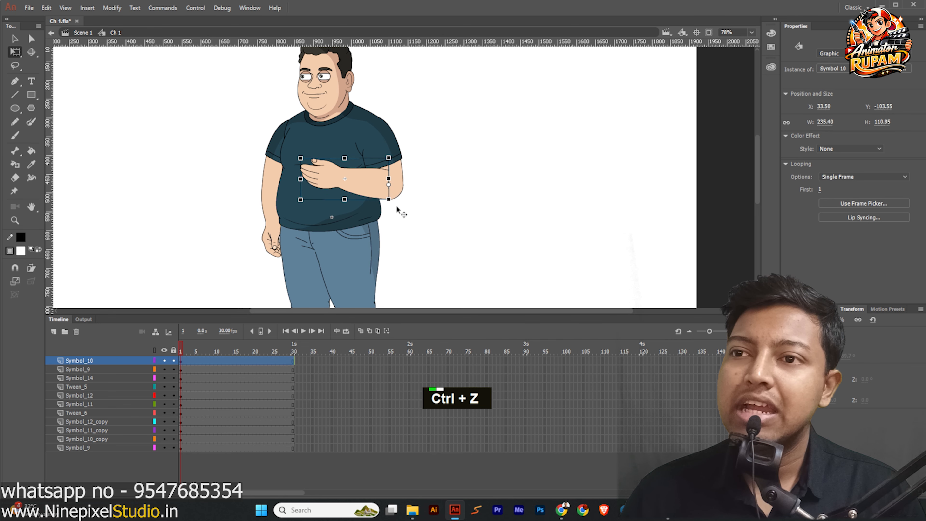
pyautogui.hotkey('ctrl', 'z')
# Step: Convert the character's left upper arm and forearm into one graphic symbol and move its pivot to the shoulder
pyautogui.click(395, 161)
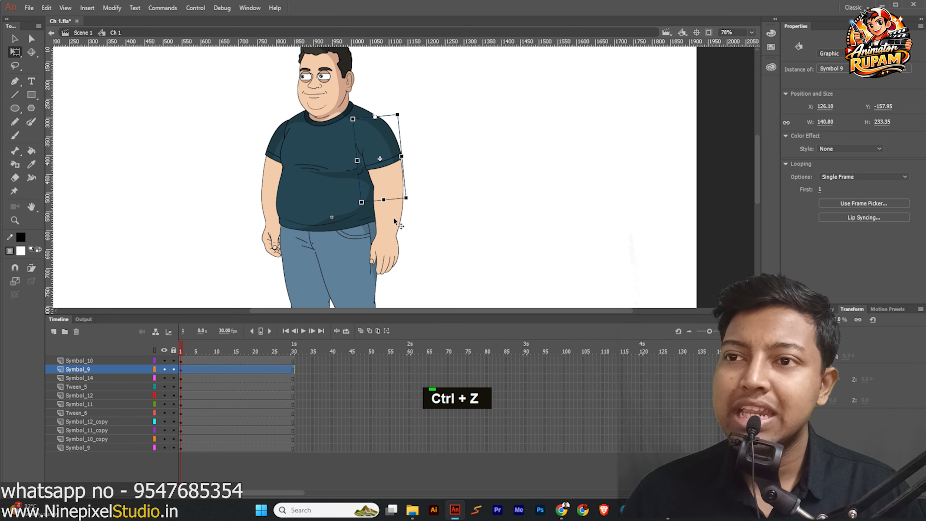
pyautogui.click(393, 224)
pyautogui.keyDown('shift'); pyautogui.click(392, 160); pyautogui.keyUp('shift')
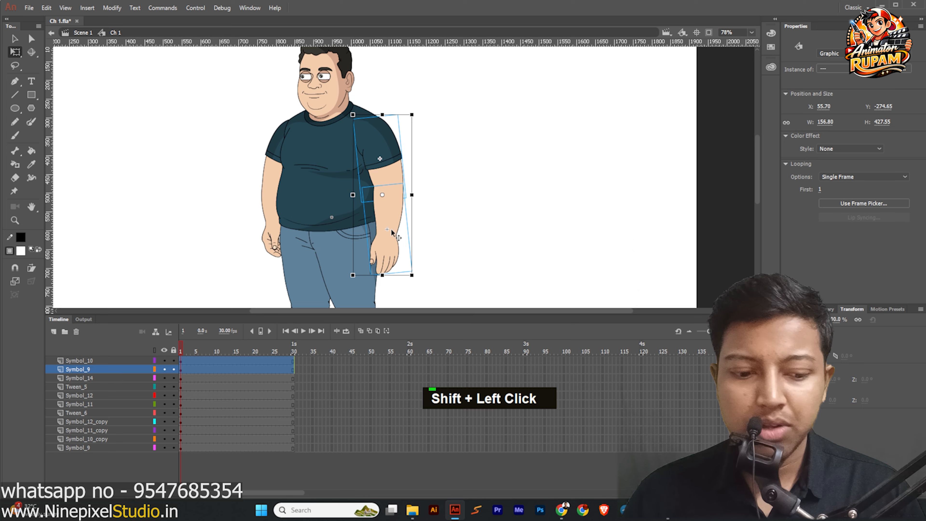
pyautogui.press('F8')
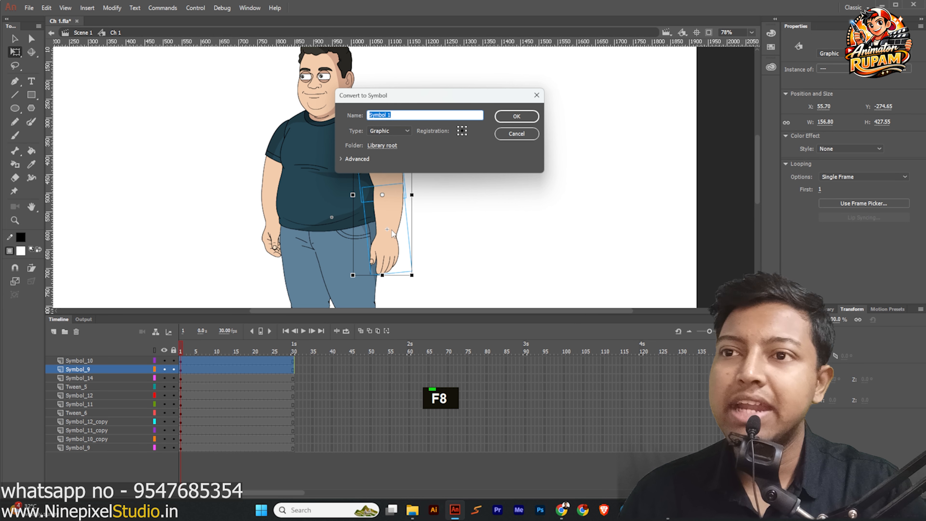
pyautogui.press('Return')
pyautogui.moveTo(383, 195); pyautogui.dragTo(379, 121)
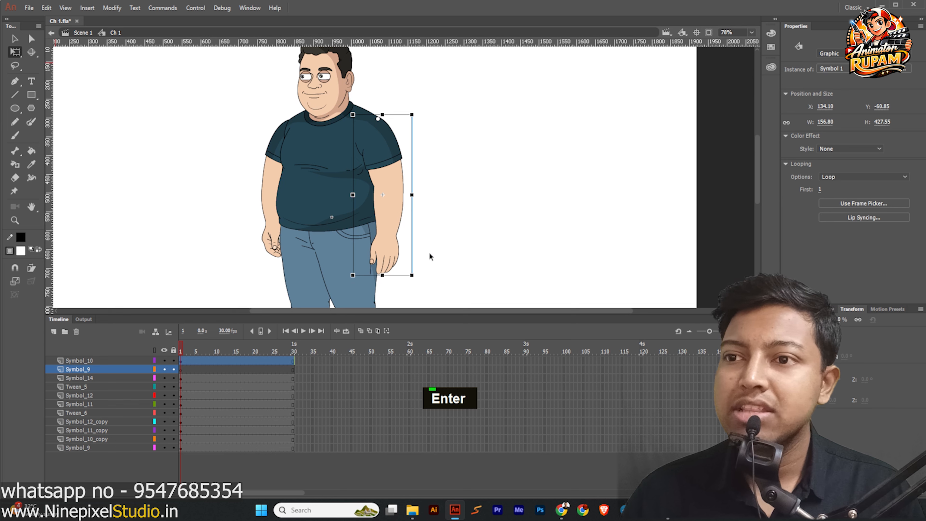
# Step: Test the left arm symbol's pivot by rotating the arm about the shoulder, and undo the test rotations
pyautogui.moveTo(421, 281); pyautogui.dragTo(294, 263)
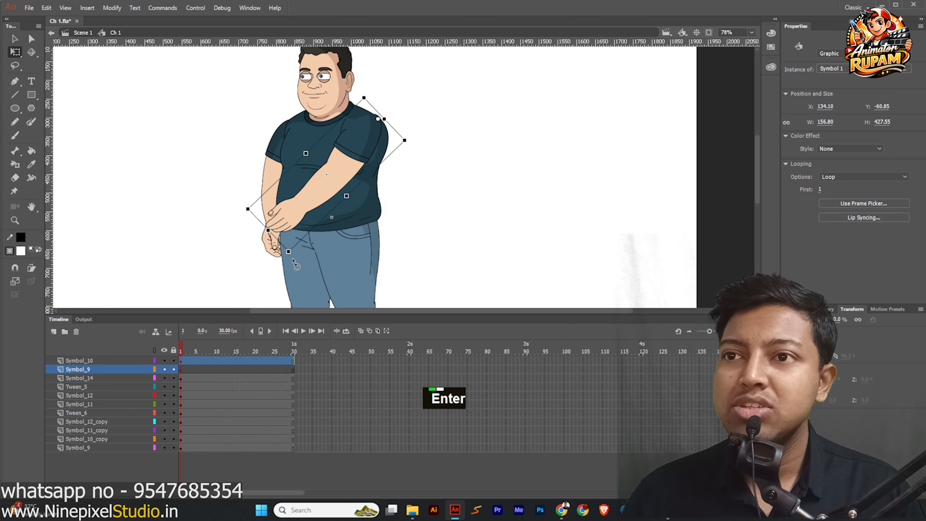
pyautogui.hotkey('ctrl', 'z')
pyautogui.keyDown('ctrl'); pyautogui.click(383, 146); pyautogui.keyUp('ctrl')
pyautogui.hotkey('ctrl', 'z')
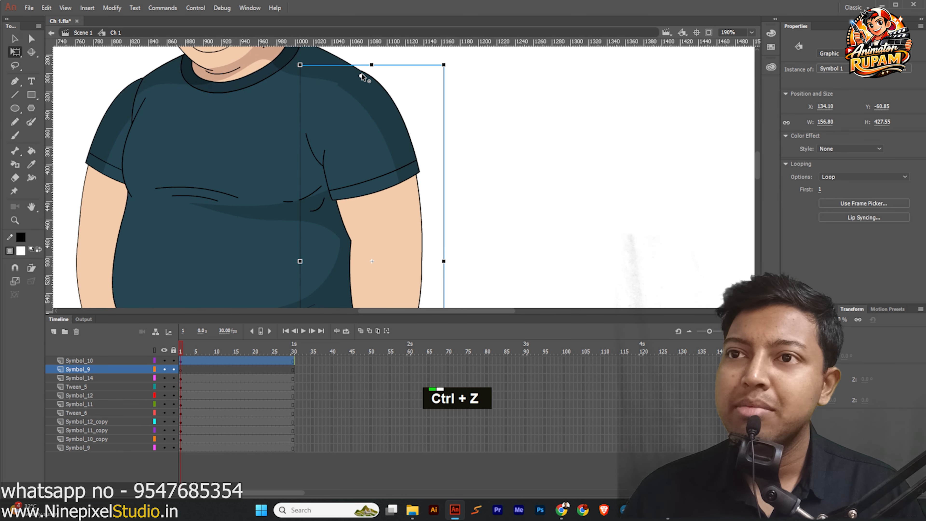
pyautogui.keyDown('ctrl'); pyautogui.scroll(-2, 439, 264); pyautogui.keyUp('ctrl')
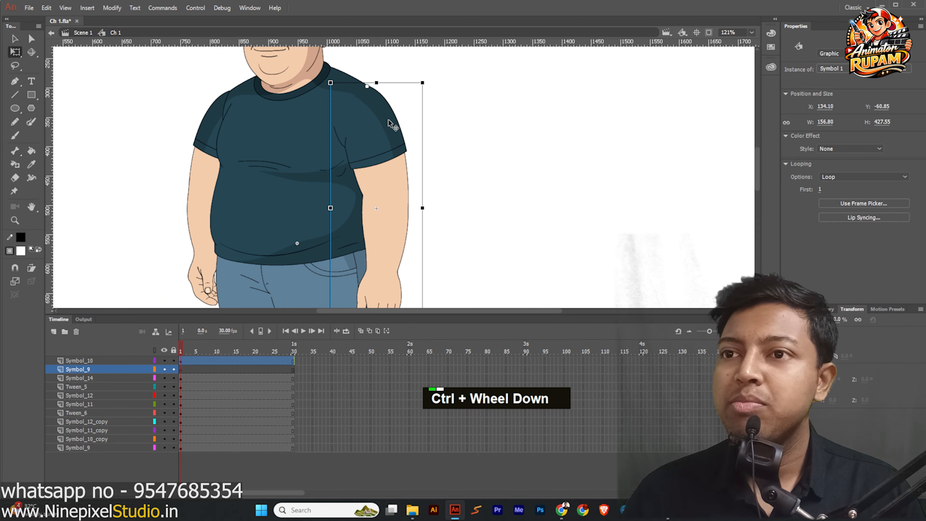
pyautogui.moveTo(428, 288); pyautogui.dragTo(432, 308)
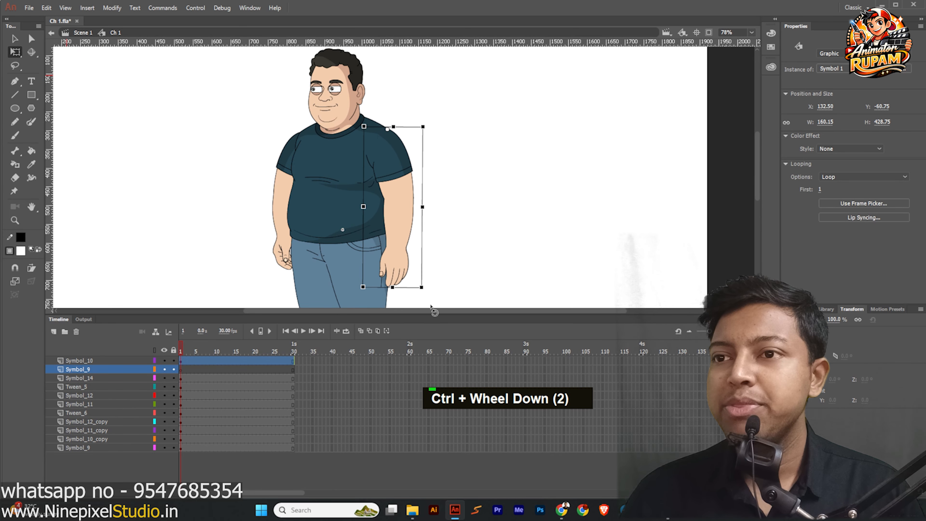
pyautogui.hotkey('ctrl', 'z')
# Step: Convert the character's right upper arm and forearm together into one graphic symbol
pyautogui.keyDown('ctrl'); pyautogui.scroll(-2, 442, 186); pyautogui.keyUp('ctrl')
pyautogui.click(293, 181)
pyautogui.keyDown('ctrl'); pyautogui.scroll(1, 310, 208); pyautogui.keyUp('ctrl')
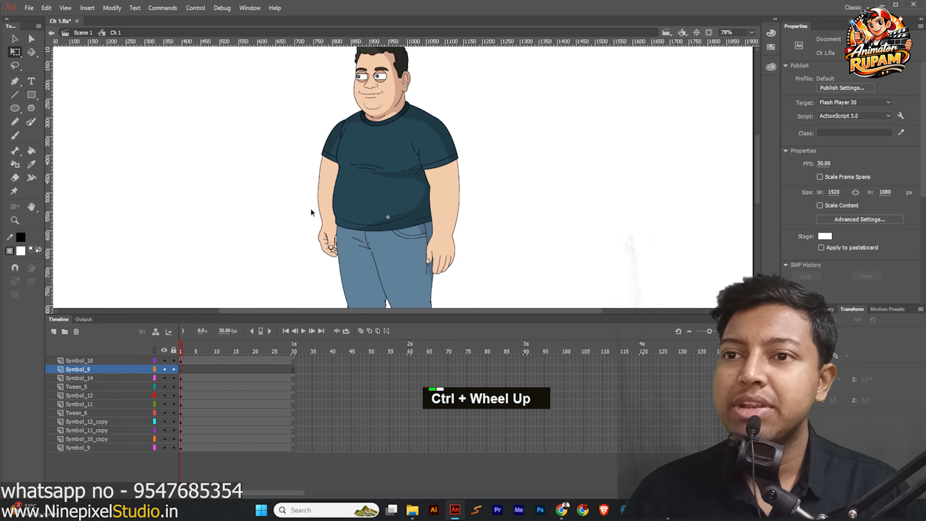
pyautogui.click(338, 209)
pyautogui.click(327, 207)
pyautogui.keyDown('shift'); pyautogui.click(325, 159); pyautogui.keyUp('shift')
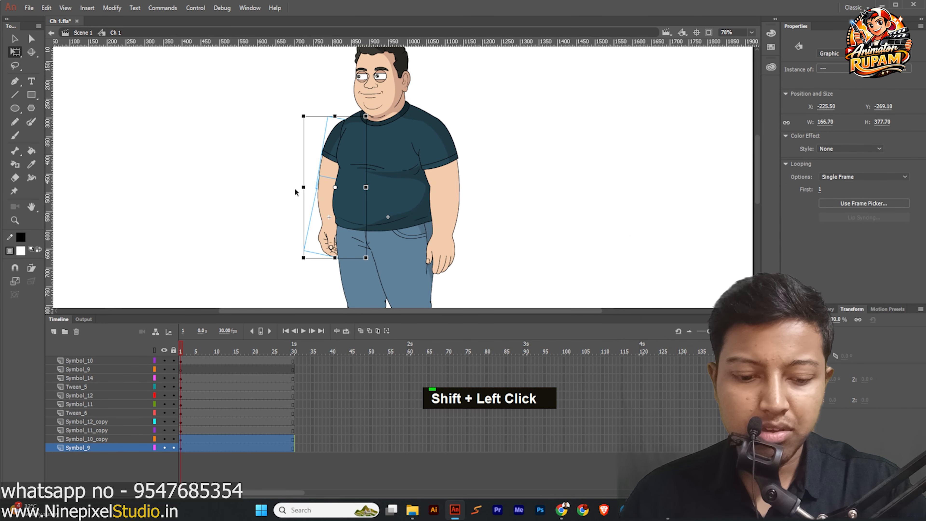
pyautogui.press('F8')
pyautogui.press('Return')
# Step: Move the right arm symbol's pivot to the top of the shoulder, refining its position up close
pyautogui.moveTo(335, 187); pyautogui.dragTo(341, 123)
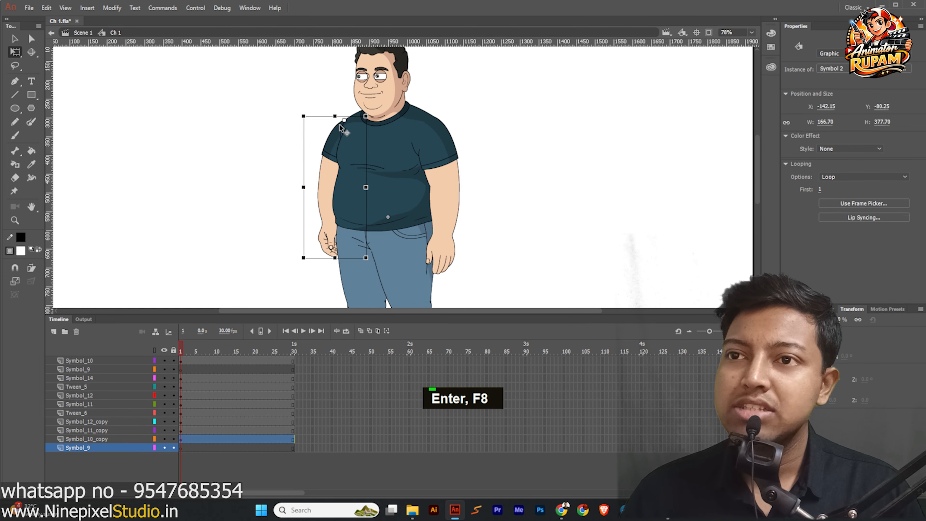
pyautogui.keyDown('ctrl'); pyautogui.scroll(4, 344, 119); pyautogui.keyUp('ctrl')
pyautogui.moveTo(348, 119); pyautogui.dragTo(353, 119)
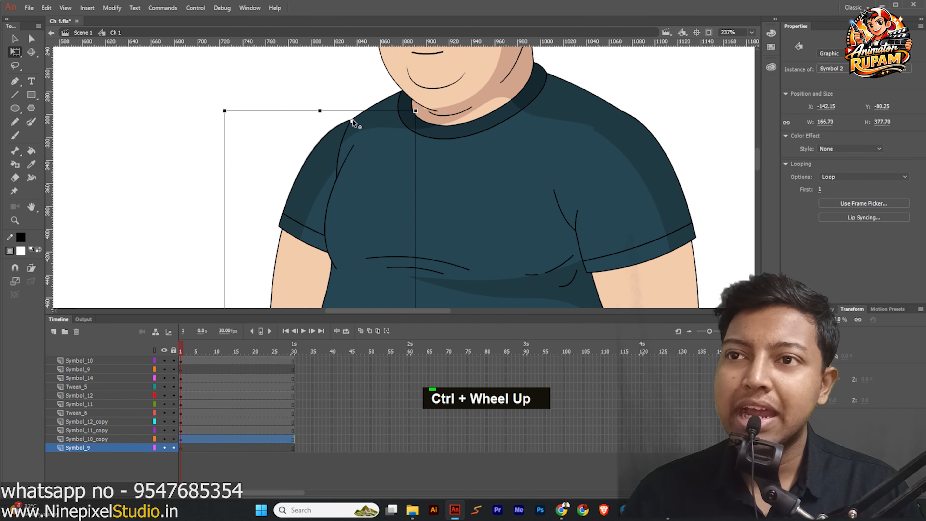
# Step: Convert the character's right thigh and lower leg into one graphic symbol and move its pivot up to the hip
pyautogui.keyDown('ctrl'); pyautogui.scroll(-5, 352, 118); pyautogui.keyUp('ctrl')
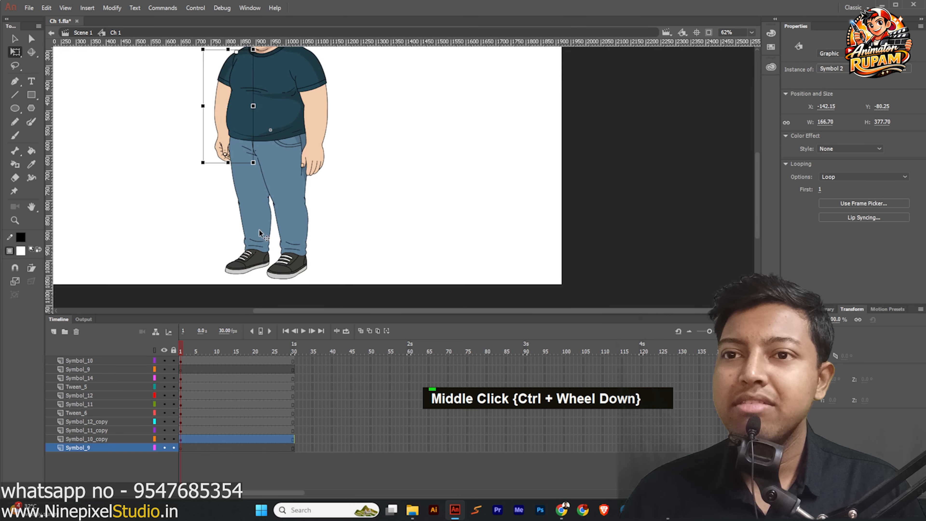
pyautogui.click(264, 235)
pyautogui.keyDown('shift'); pyautogui.click(251, 183); pyautogui.keyUp('shift')
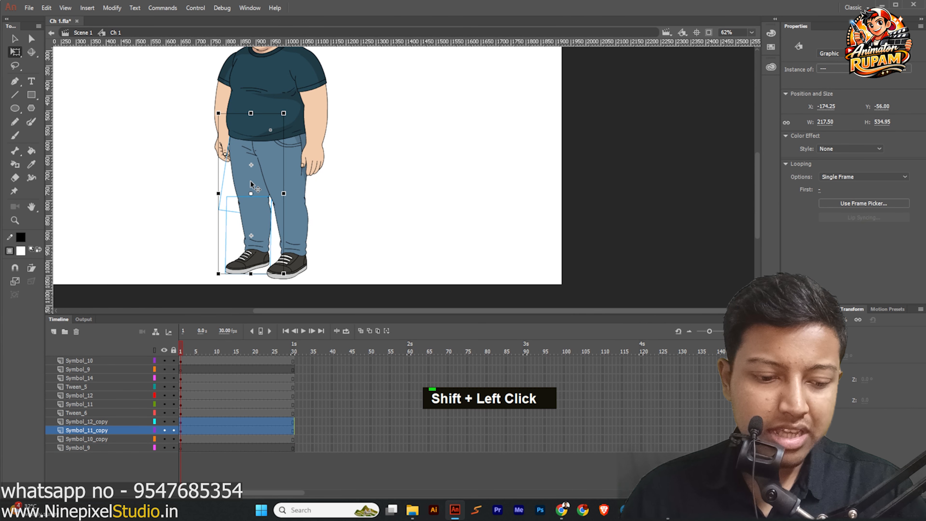
pyautogui.press('F8')
pyautogui.press('Return')
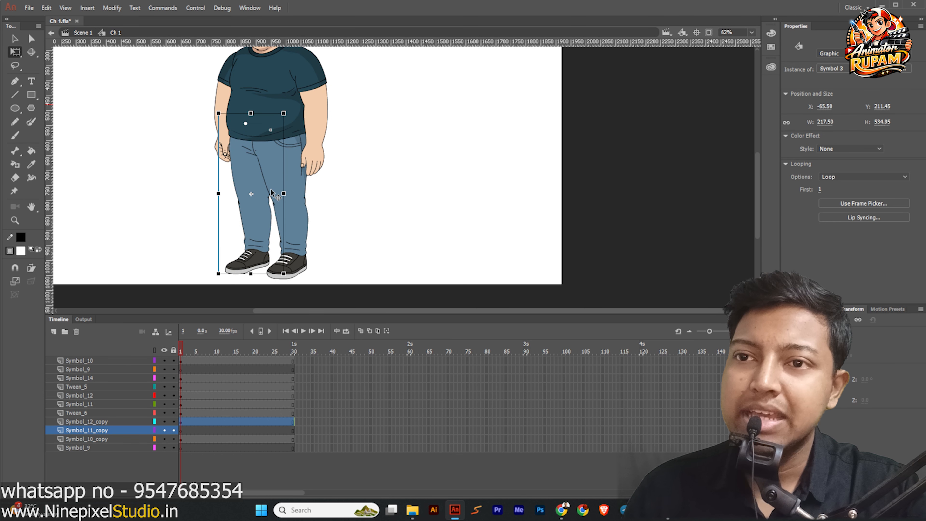
# Step: Convert the character's left thigh and lower leg into one graphic symbol and move its pivot up to the hip
pyautogui.click(277, 195)
pyautogui.click(284, 228)
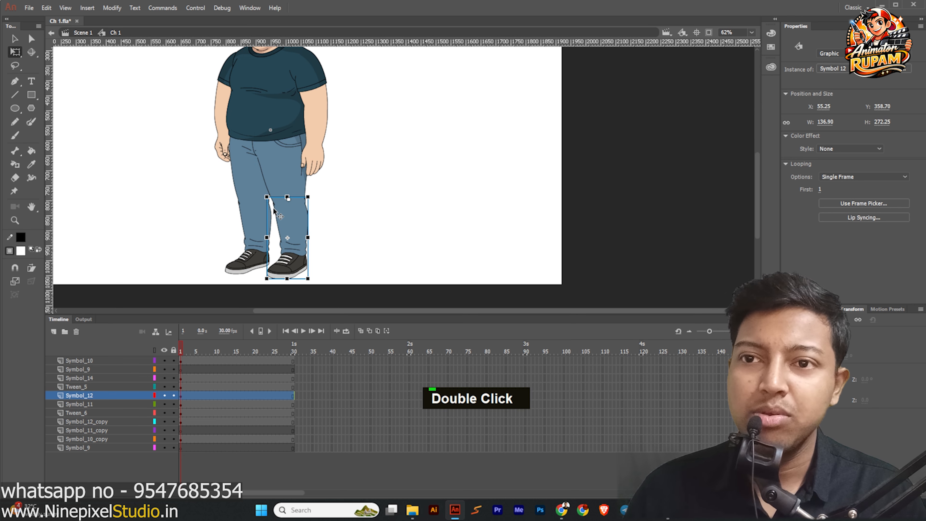
pyautogui.click(248, 207)
pyautogui.click(292, 229)
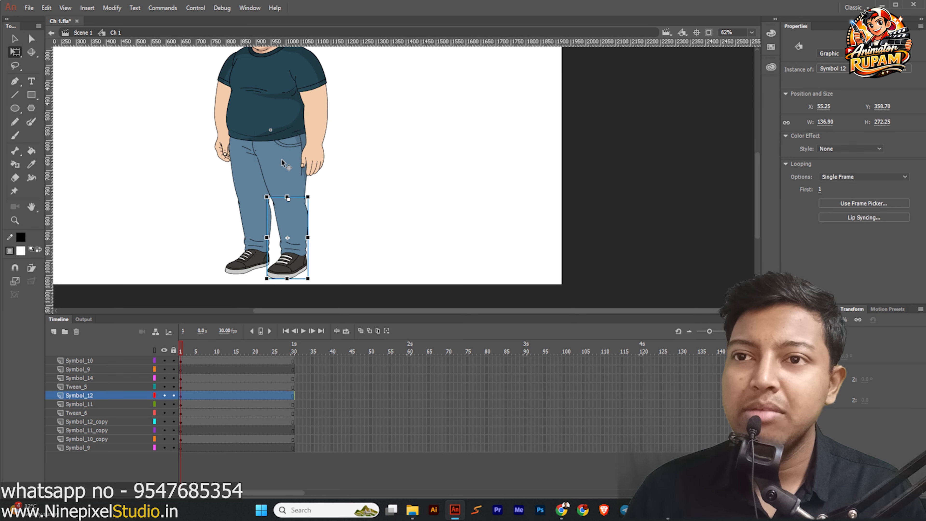
pyautogui.keyDown('shift'); pyautogui.click(261, 219); pyautogui.keyUp('shift')
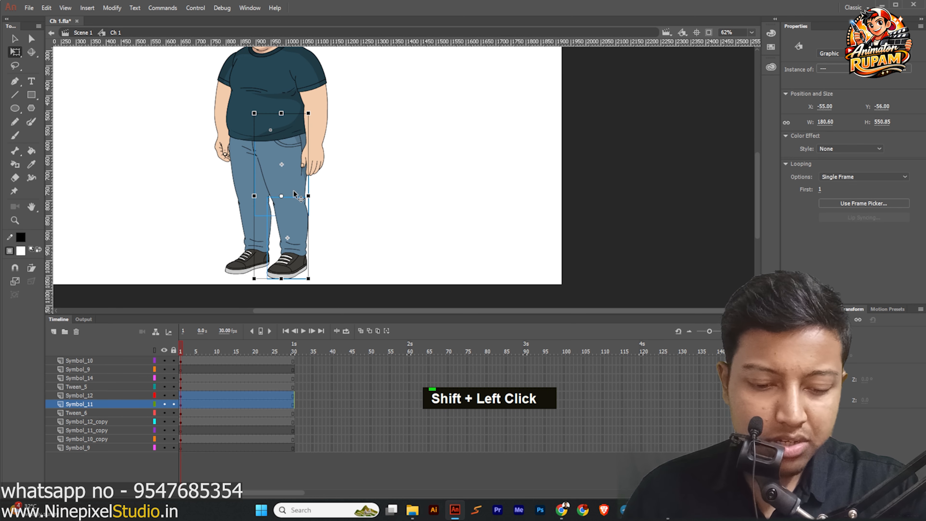
pyautogui.press('F8')
pyautogui.press('Return')
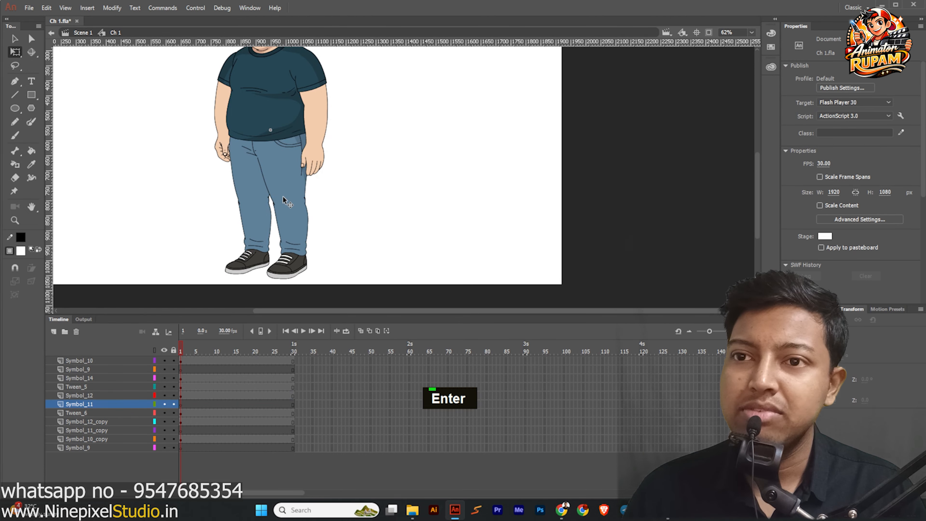
pyautogui.moveTo(282, 196); pyautogui.dragTo(282, 119)
pyautogui.scroll(-3, 290, 209)
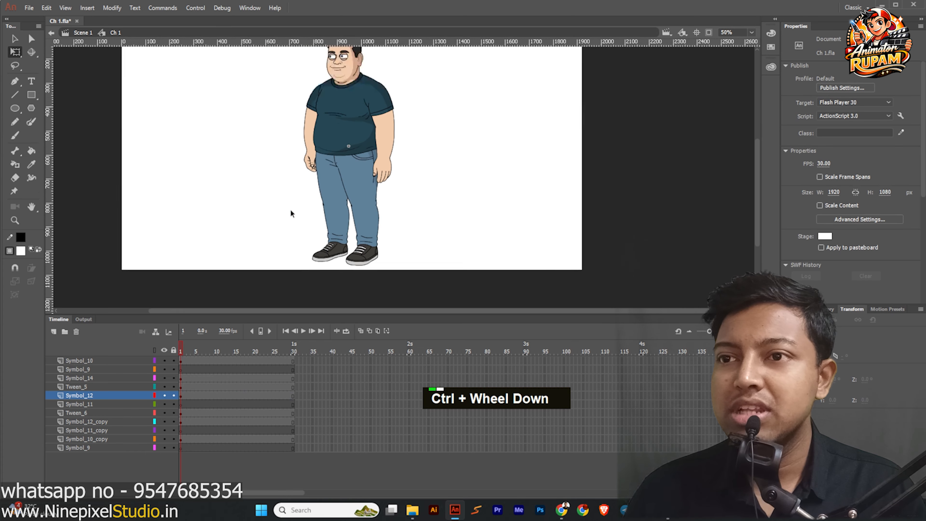
pyautogui.middleClick(386, 193)
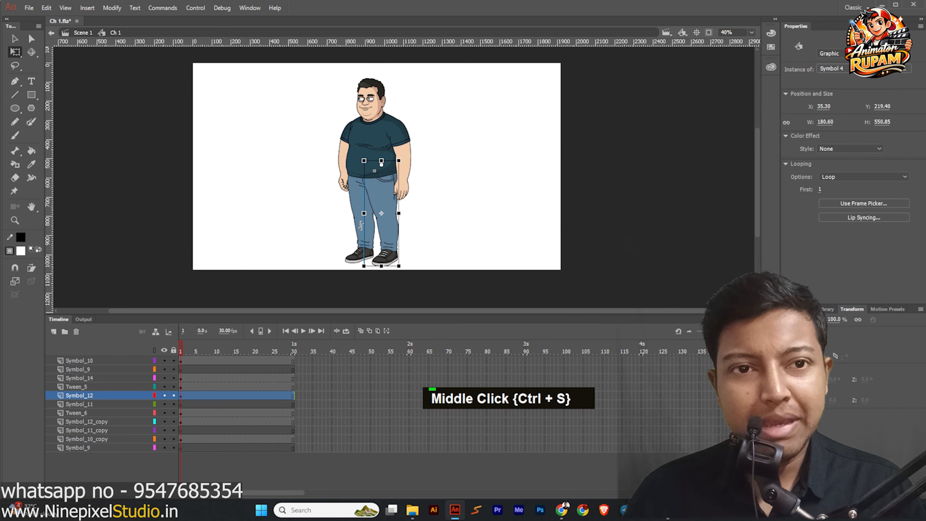
# Step: Test-rotate the left leg symbol about the hip and undo the rotation
pyautogui.scroll(-1, 408, 234)
pyautogui.scroll(2, 410, 258)
pyautogui.moveTo(408, 266); pyautogui.dragTo(455, 250)
pyautogui.hotkey('ctrl', 'z')
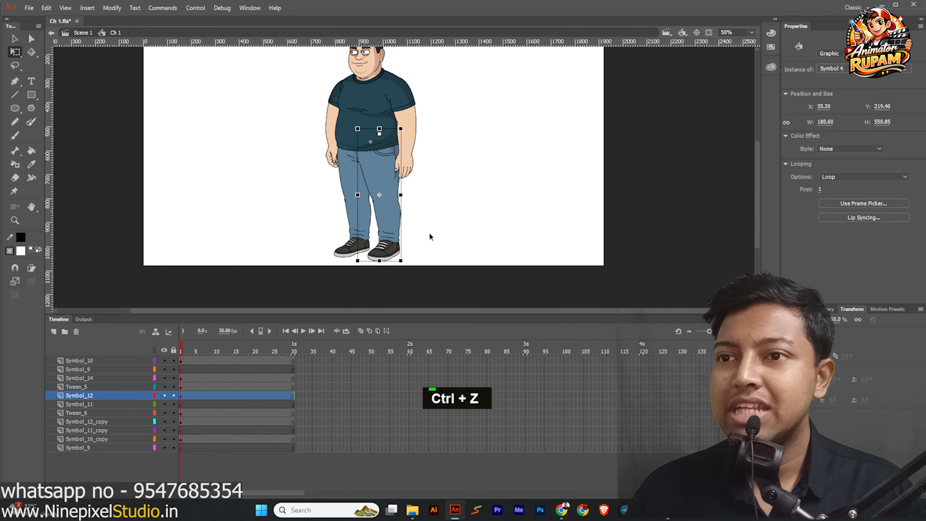
# Step: Save the document and select the emptied upper Symbol_9 layer
pyautogui.middleClick(430, 234)
pyautogui.hotkey('ctrl', 's')
pyautogui.click(135, 372)
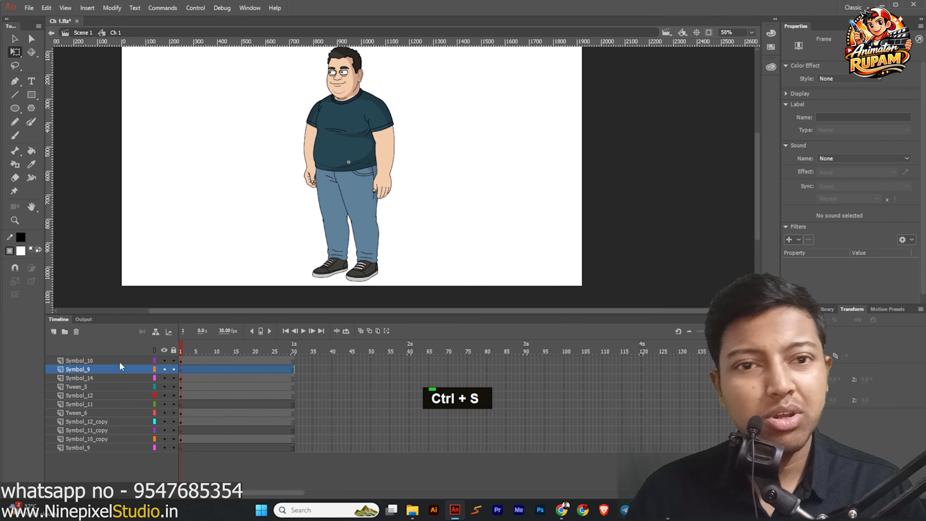
# Step: Delete the empty layers Symbol_9, Symbol_11, Symbol_11_copy and the bottom Symbol_9, and save the document
pyautogui.click(76, 332)
pyautogui.click(120, 394)
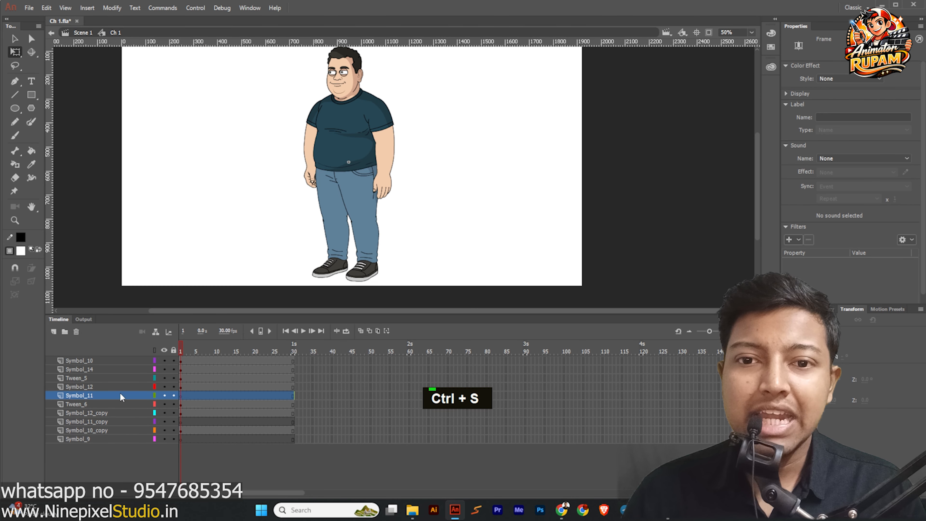
pyautogui.click(77, 332)
pyautogui.scroll(-1, 146, 406)
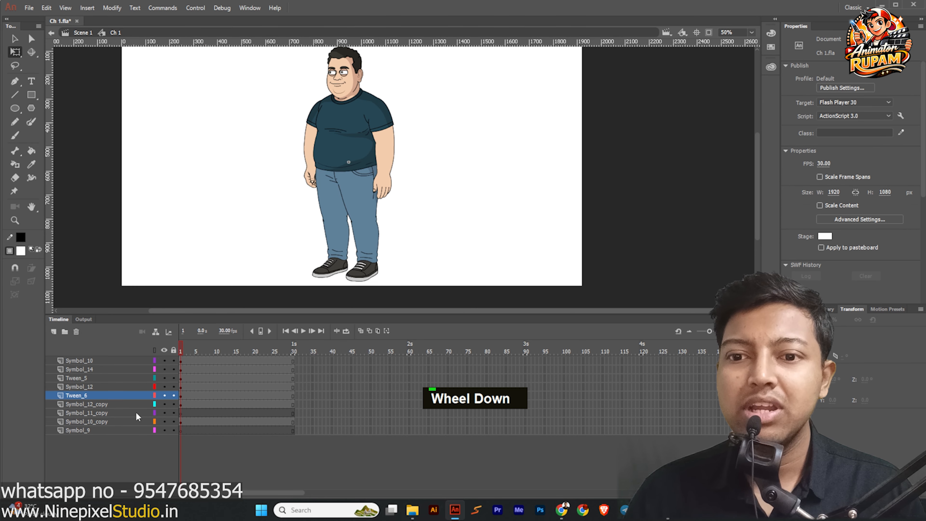
pyautogui.click(138, 411)
pyautogui.click(77, 332)
pyautogui.click(124, 420)
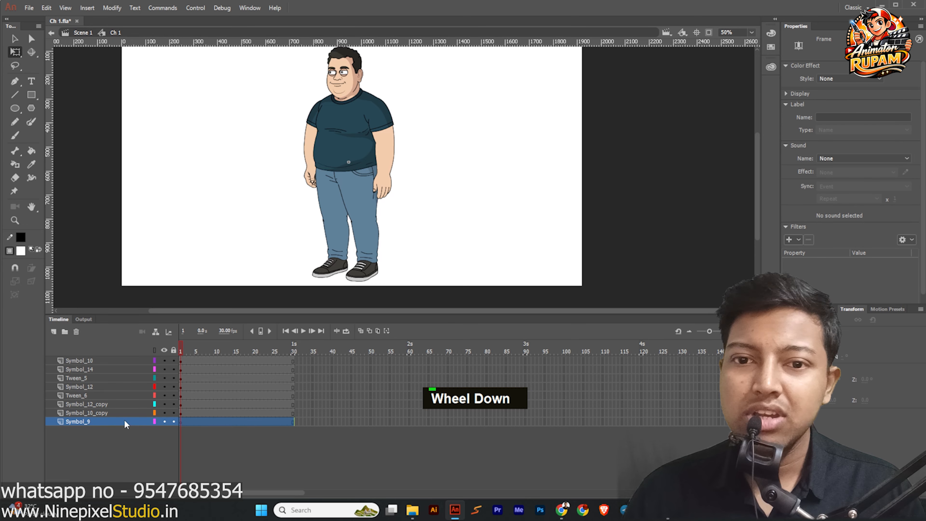
pyautogui.click(77, 332)
pyautogui.hotkey('ctrl', 's')
# Step: Select all of the character's parts and set their looping option to Loop
pyautogui.middleClick(284, 213)
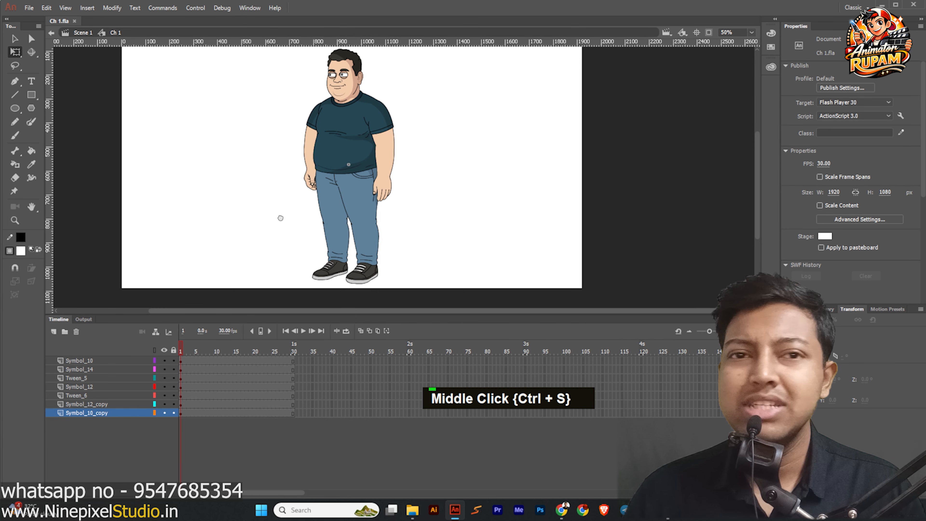
pyautogui.scroll(-1, 278, 221)
pyautogui.moveTo(296, 76); pyautogui.dragTo(460, 288)
pyautogui.hotkey('ctrl', 's')
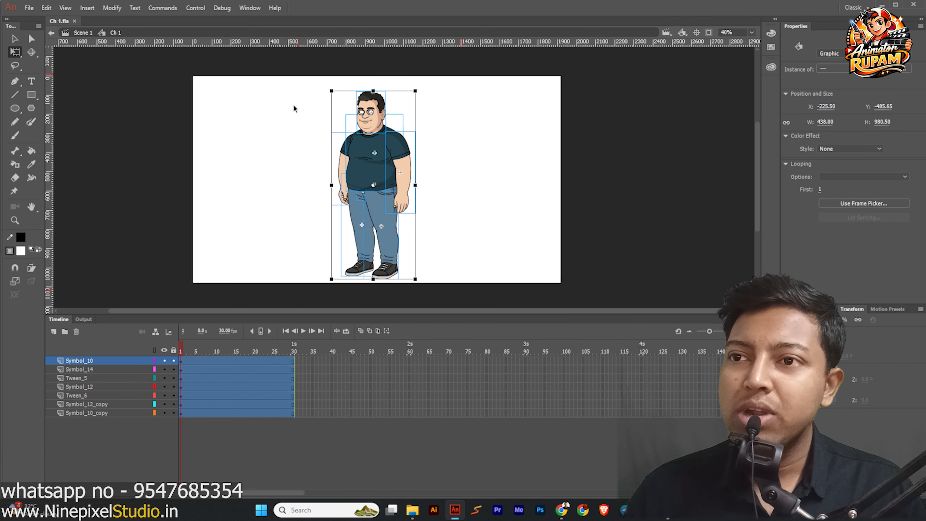
pyautogui.click(836, 177)
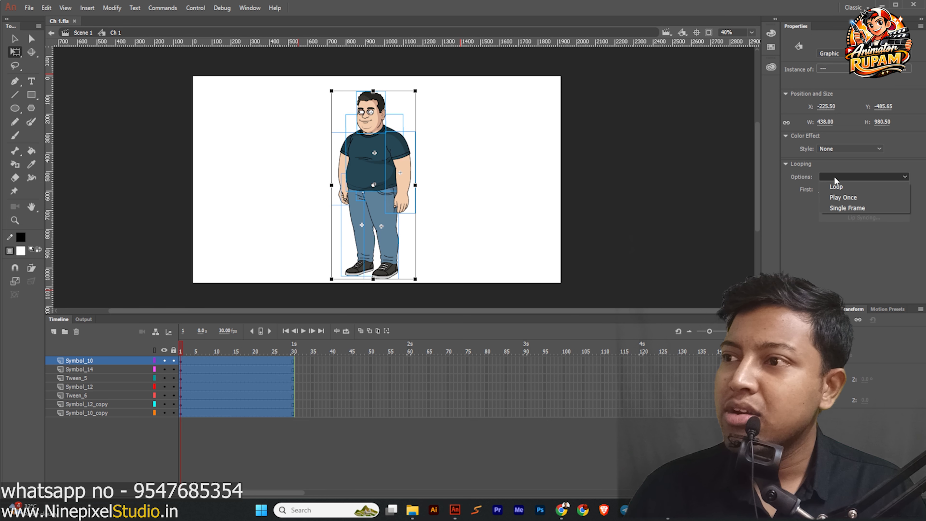
pyautogui.click(844, 197)
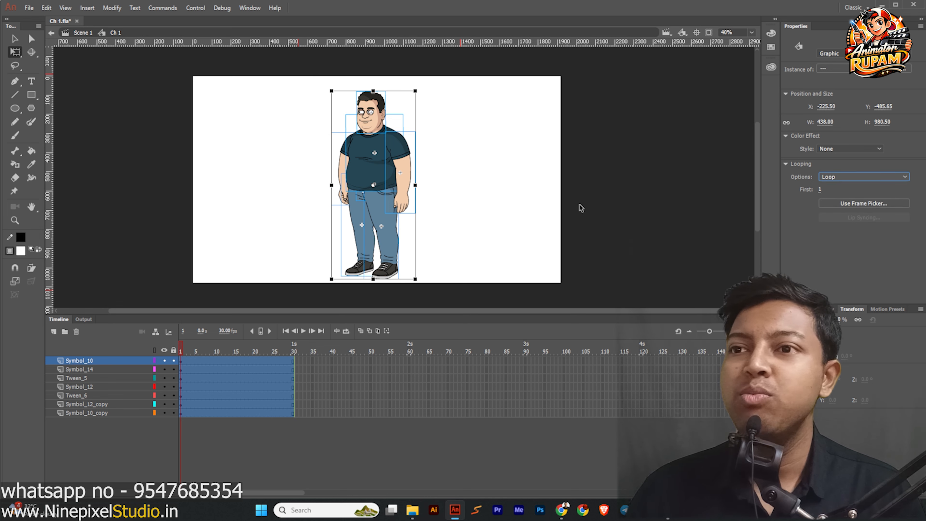
pyautogui.click(465, 241)
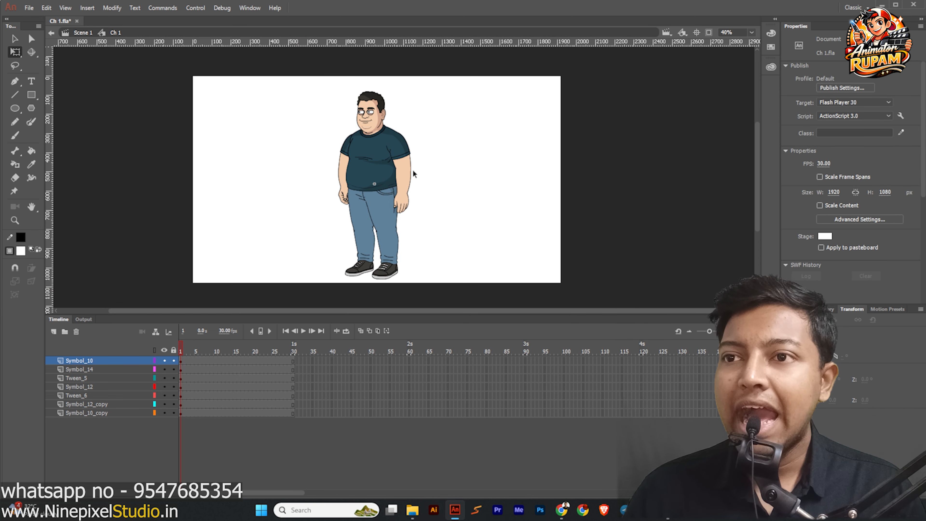
# Step: Open the character's left arm symbol for editing and distribute its upper arm and forearm to separate layers
pyautogui.scroll(2, 414, 171)
pyautogui.click(402, 182)
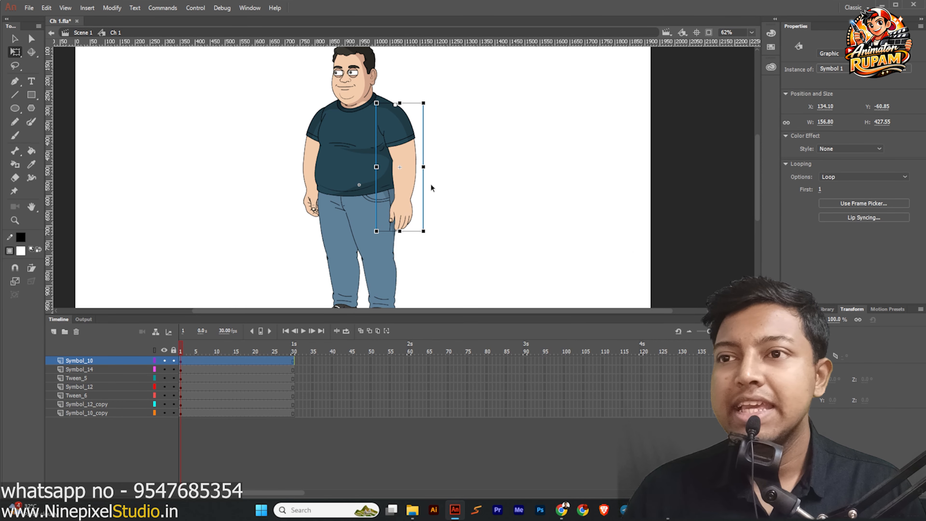
pyautogui.doubleClick(408, 187)
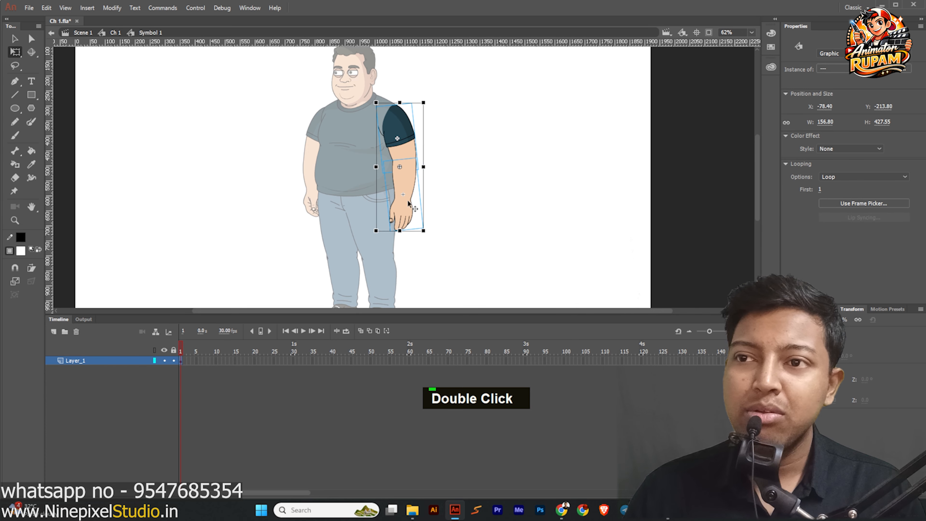
pyautogui.doubleClick(453, 228)
pyautogui.doubleClick(408, 179)
pyautogui.moveTo(453, 261); pyautogui.dragTo(345, 86)
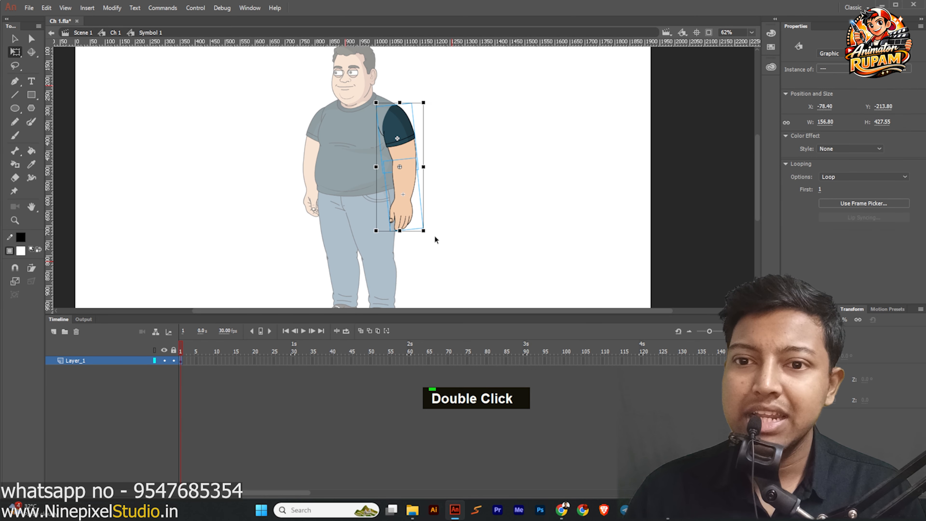
pyautogui.hotkey('ctrl', 'shift', 'd')
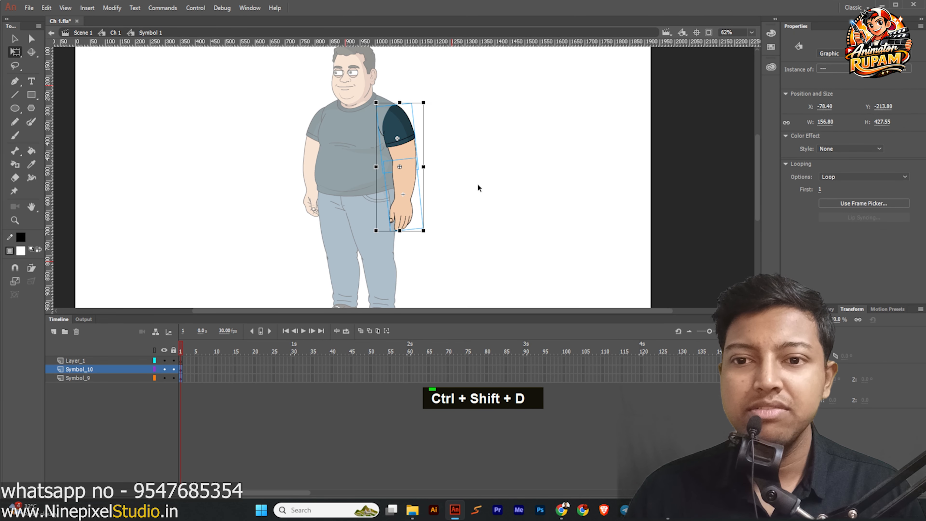
# Step: Try extending the left arm's Symbol_10 and Symbol_9 layers to frame 30, and undo it
pyautogui.click(326, 281)
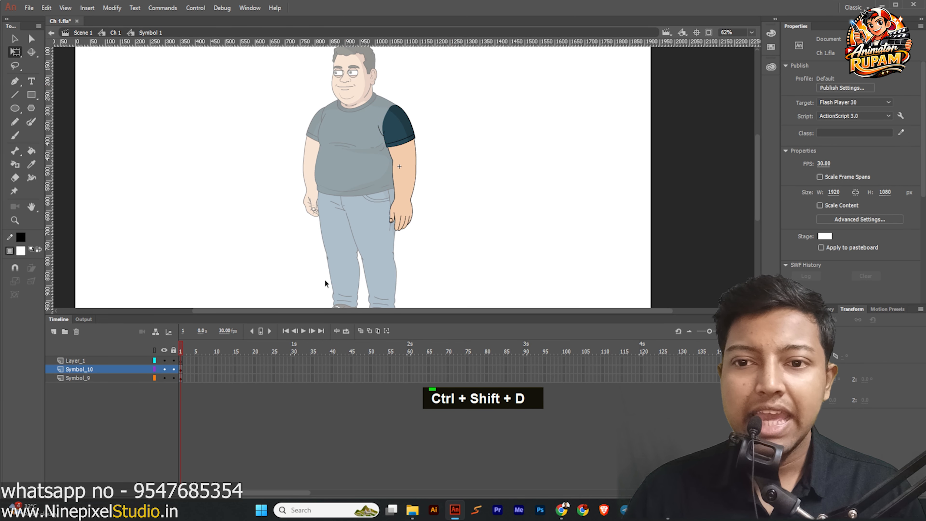
pyautogui.doubleClick(459, 247)
pyautogui.doubleClick(393, 202)
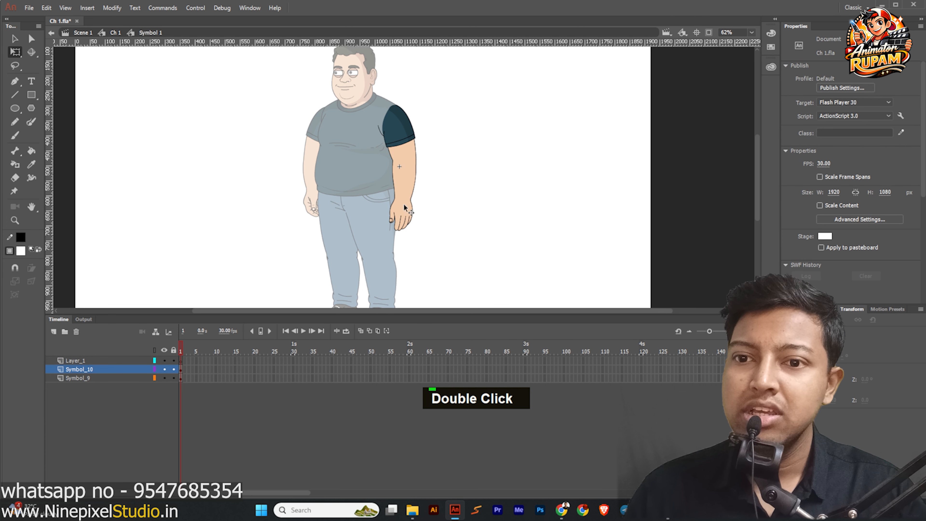
pyautogui.click(410, 170)
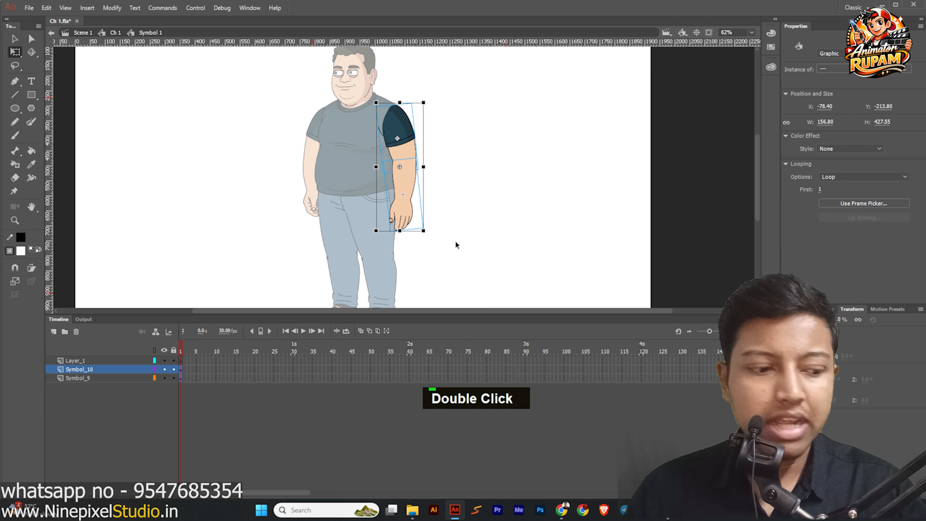
pyautogui.press('`')
pyautogui.hotkey('ctrl', 'z')
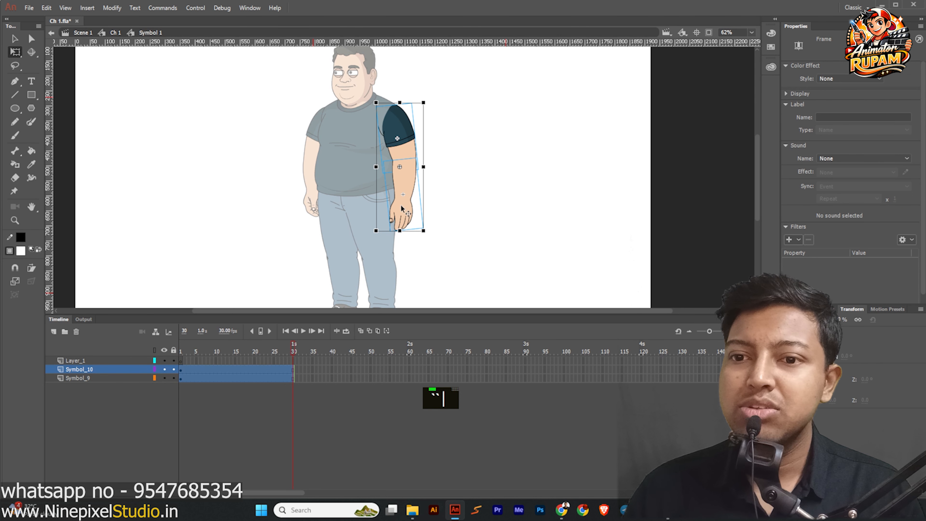
pyautogui.hotkey('ctrl', 'z')
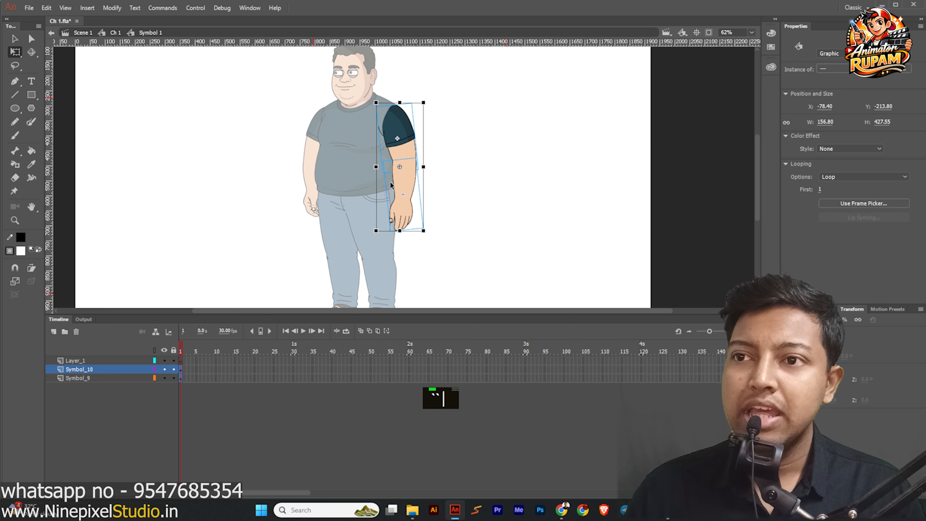
# Step: Extend both left arm layers to frame 30 by creating a classic tween, remove the tween, and return to frame 1
pyautogui.rightClick(401, 187)
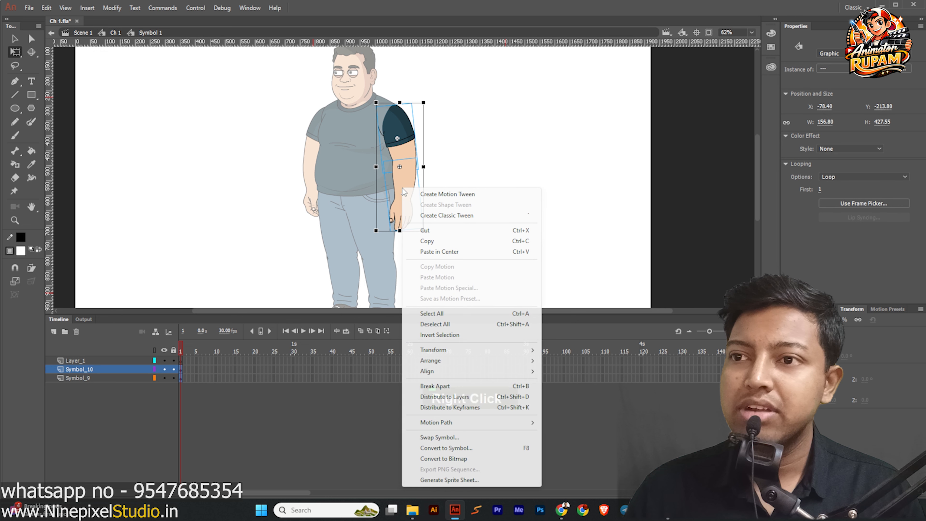
pyautogui.click(420, 215)
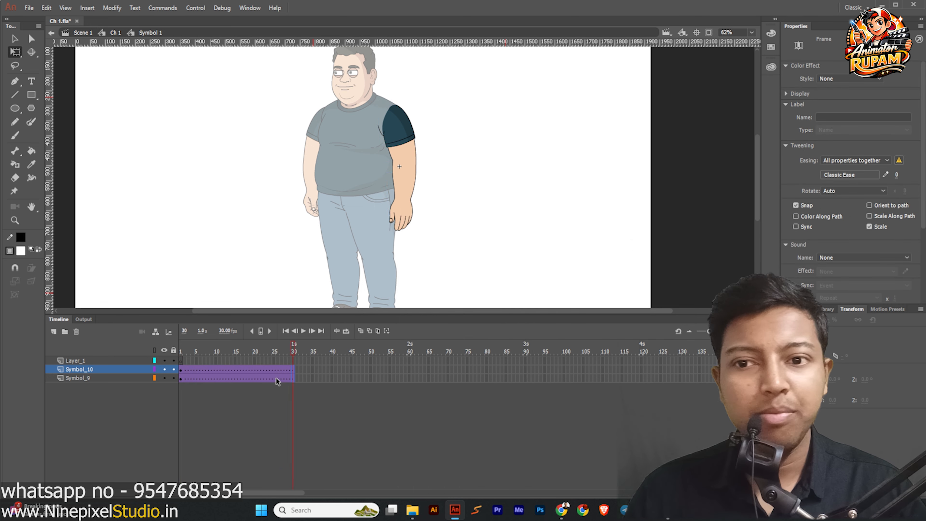
pyautogui.press('`')
pyautogui.moveTo(289, 354); pyautogui.dragTo(164, 372)
# Step: Delete the empty Layer_1 inside the left arm symbol, return to the Ch 1 symbol and save the document
pyautogui.doubleClick(226, 224)
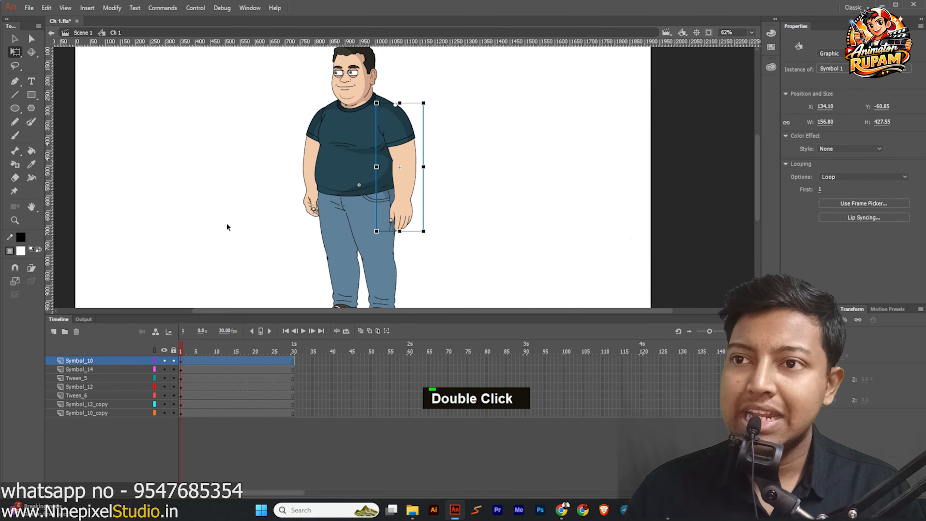
pyautogui.scroll(1, 392, 179)
pyautogui.scroll(1, 392, 177)
pyautogui.doubleClick(419, 191)
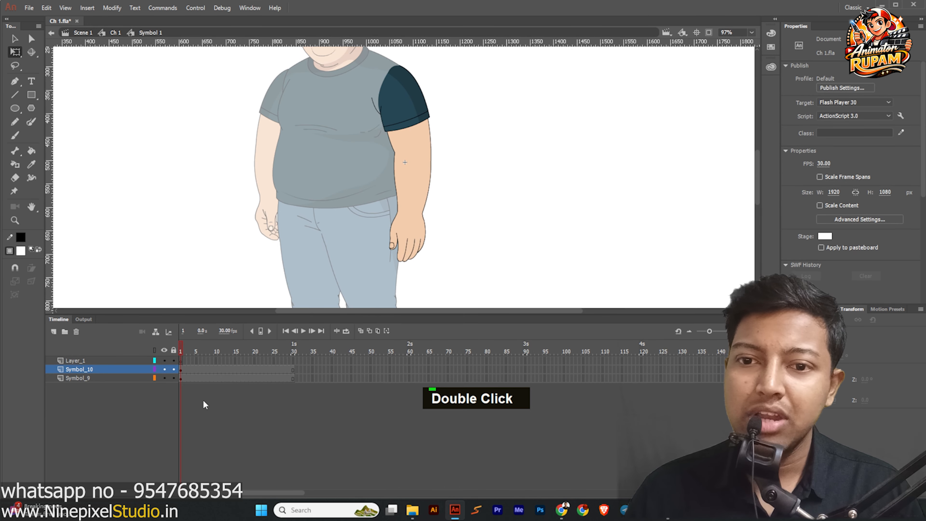
pyautogui.click(110, 360)
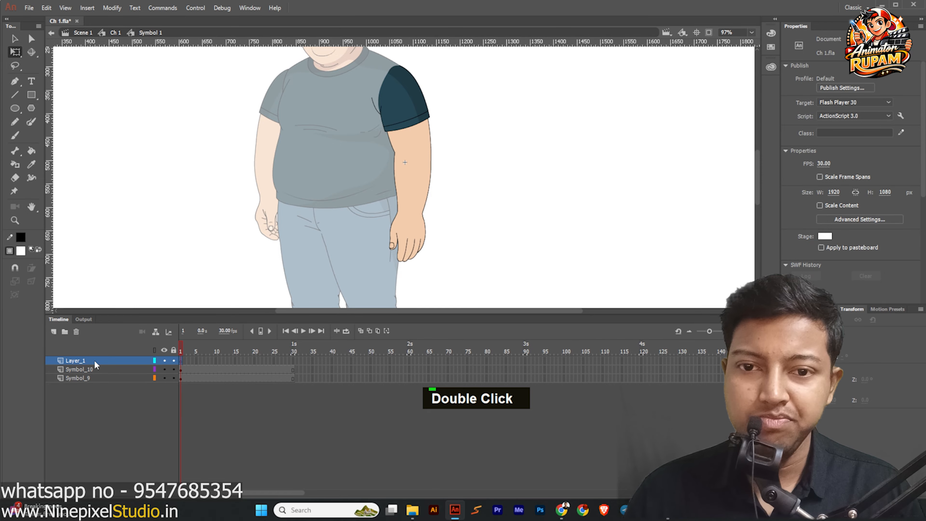
pyautogui.click(76, 332)
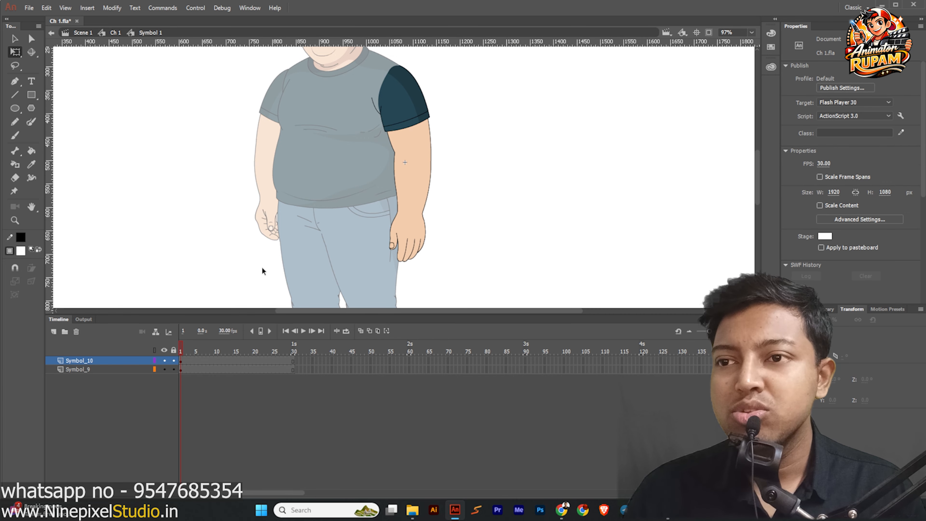
pyautogui.doubleClick(172, 201)
pyautogui.hotkey('ctrl', 's')
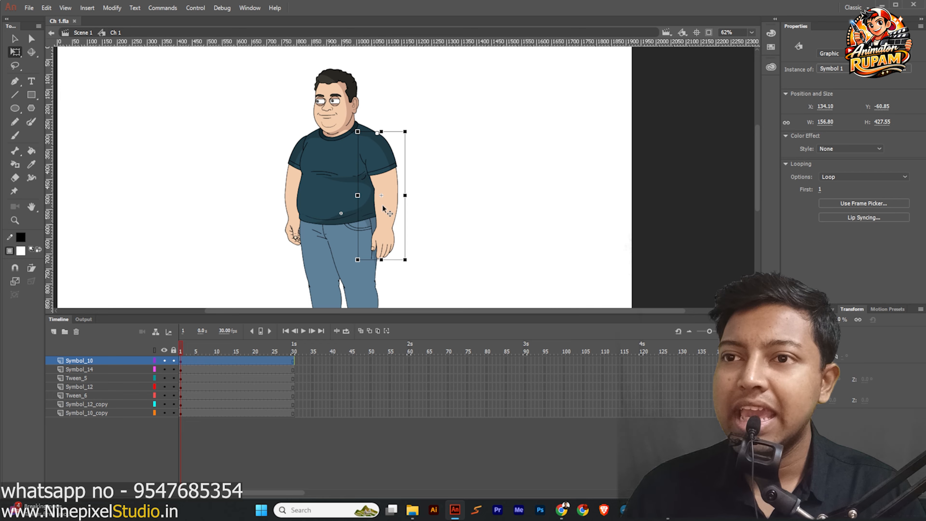
# Step: Set the looping option of the character's left arm symbol to Loop
pyautogui.click(331, 197)
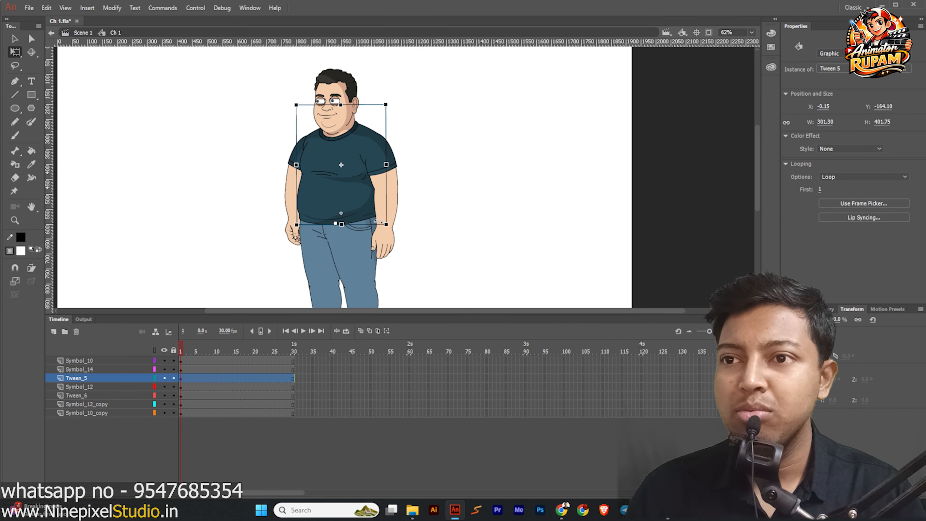
pyautogui.click(387, 207)
pyautogui.click(846, 176)
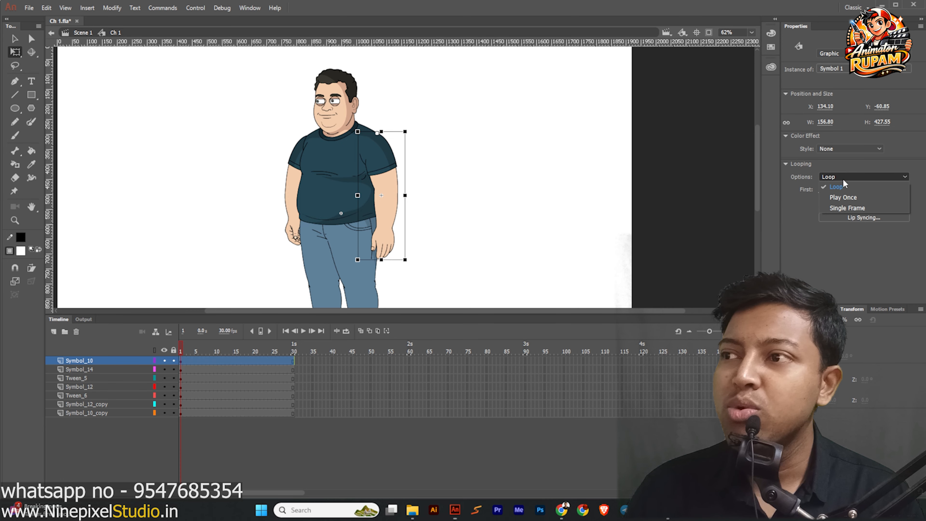
pyautogui.click(837, 187)
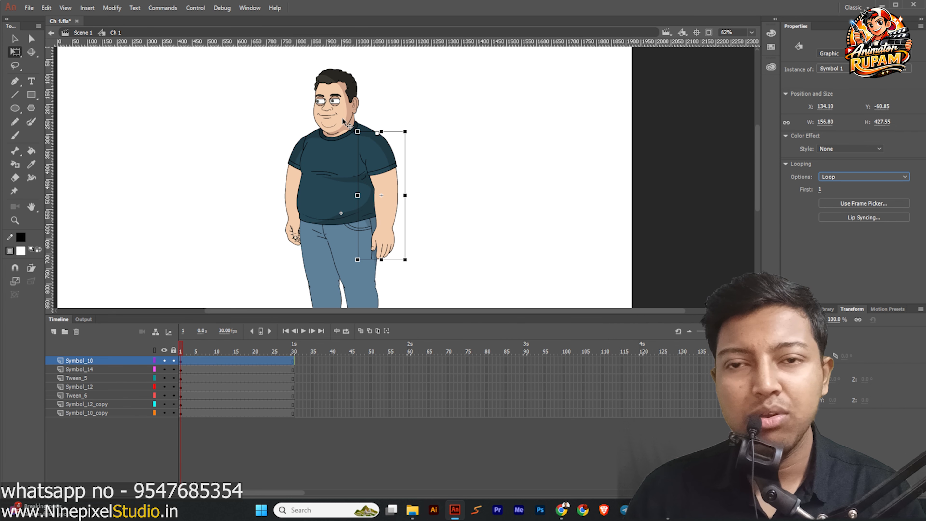
pyautogui.click(429, 163)
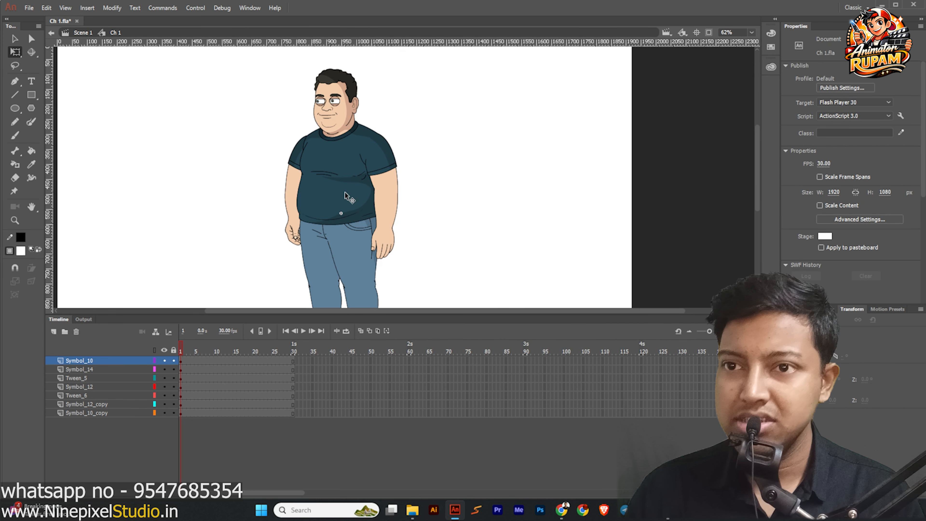
# Step: Open the character's right arm symbol for editing and distribute its upper arm and forearm to separate layers
pyautogui.click(292, 205)
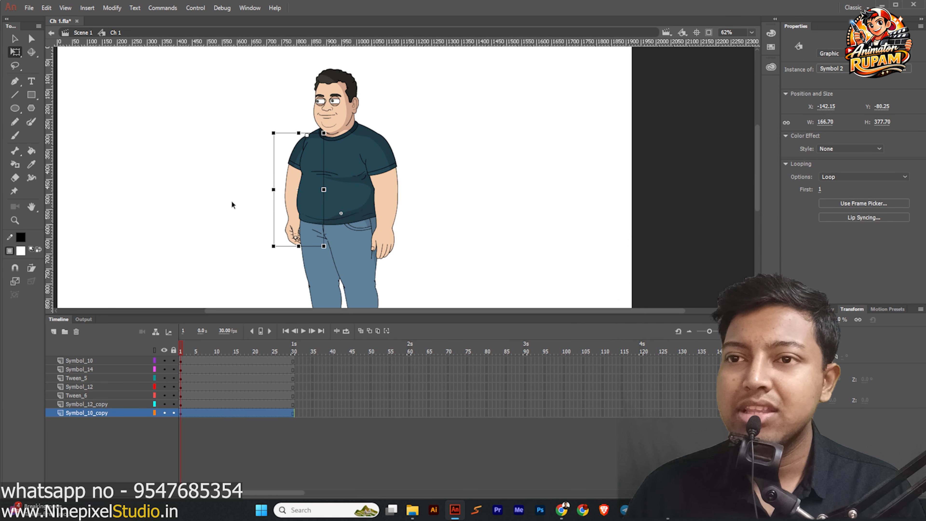
pyautogui.doubleClick(292, 180)
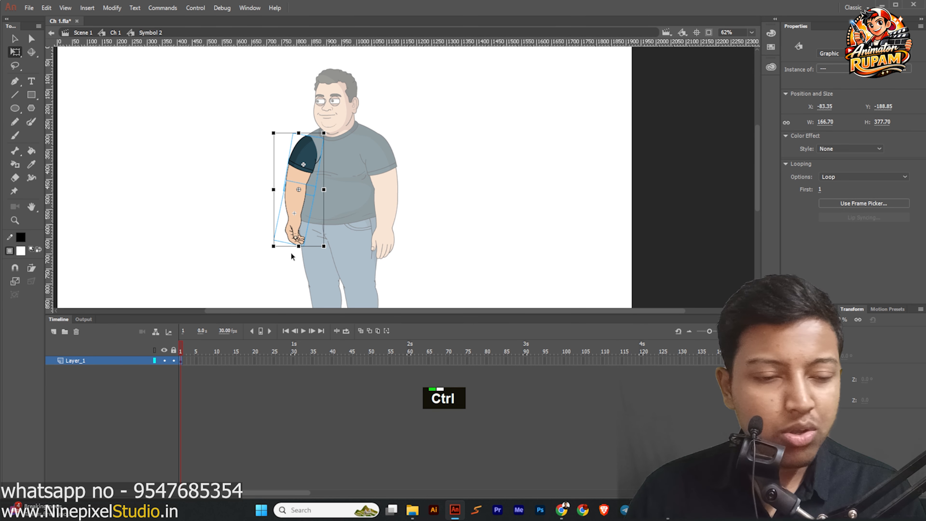
pyautogui.hotkey('ctrl', 'shift', 'd')
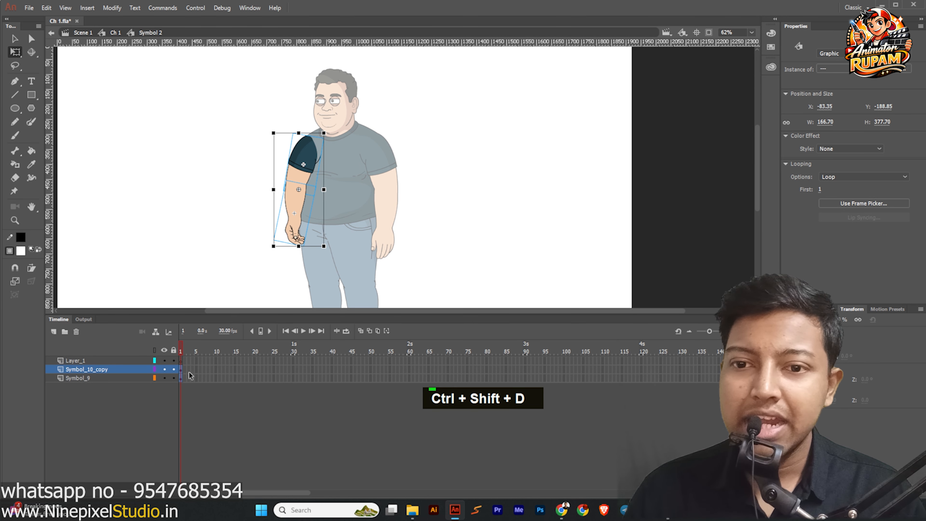
# Step: Extend both right arm layers to frame 30 by creating a classic tween, remove the tween, and return to frame 1
pyautogui.rightClick(182, 376)
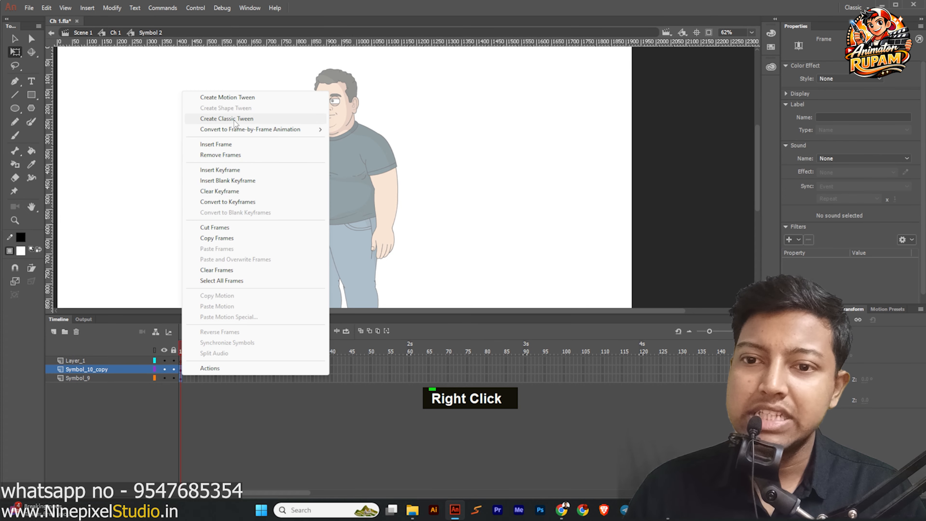
pyautogui.click(234, 119)
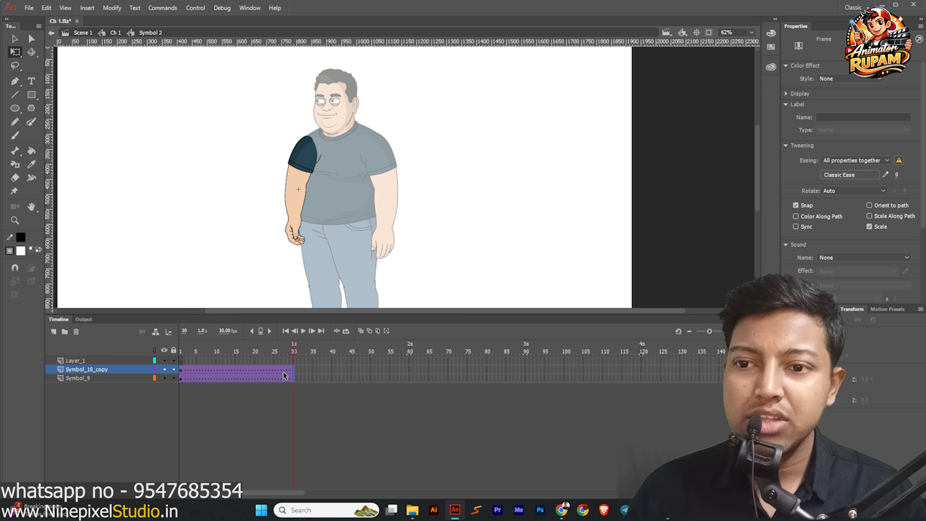
pyautogui.hotkey('ctrl', 'z')
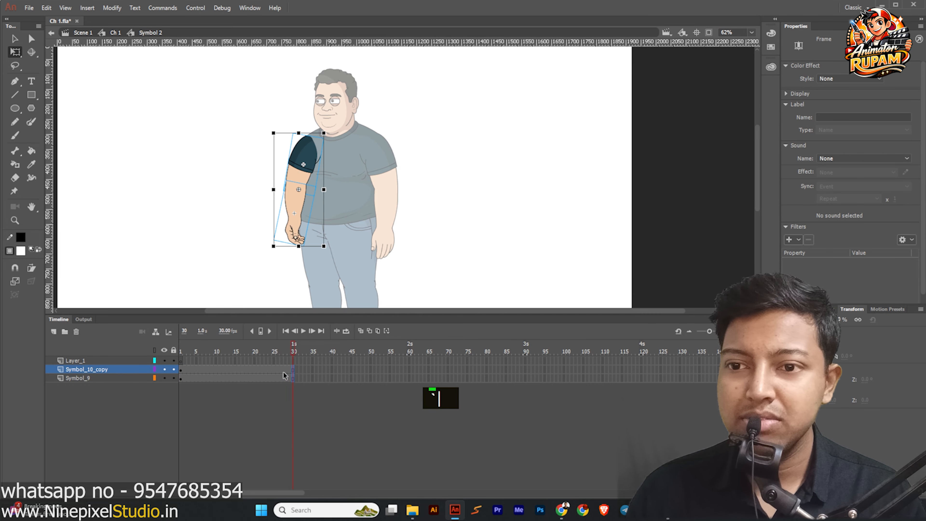
pyautogui.moveTo(293, 351); pyautogui.dragTo(180, 351)
# Step: Delete the empty Layer_1 inside the right arm symbol
pyautogui.click(74, 368)
pyautogui.doubleClick(80, 360)
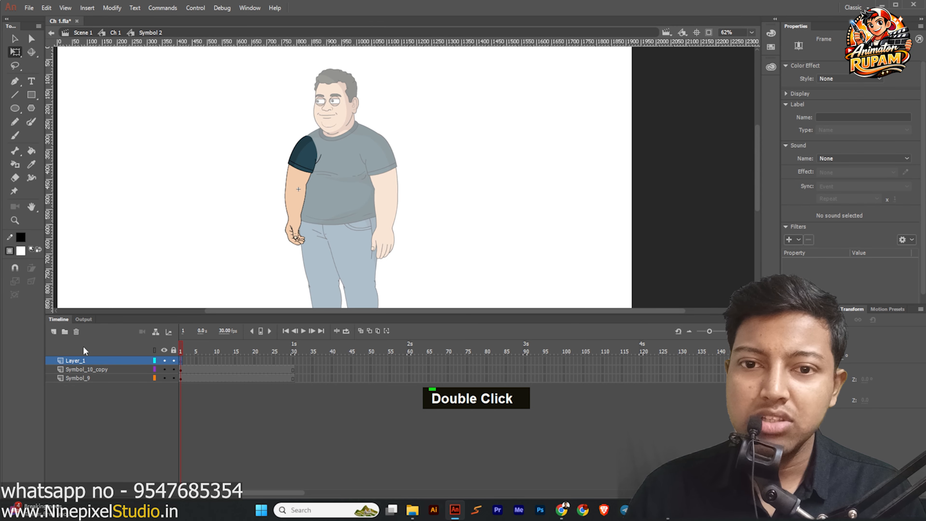
pyautogui.click(76, 332)
# Step: Repeatedly create and remove a classic tween across the middle frames of both right arm layers
pyautogui.moveTo(240, 361); pyautogui.dragTo(246, 379)
pyautogui.press('`')
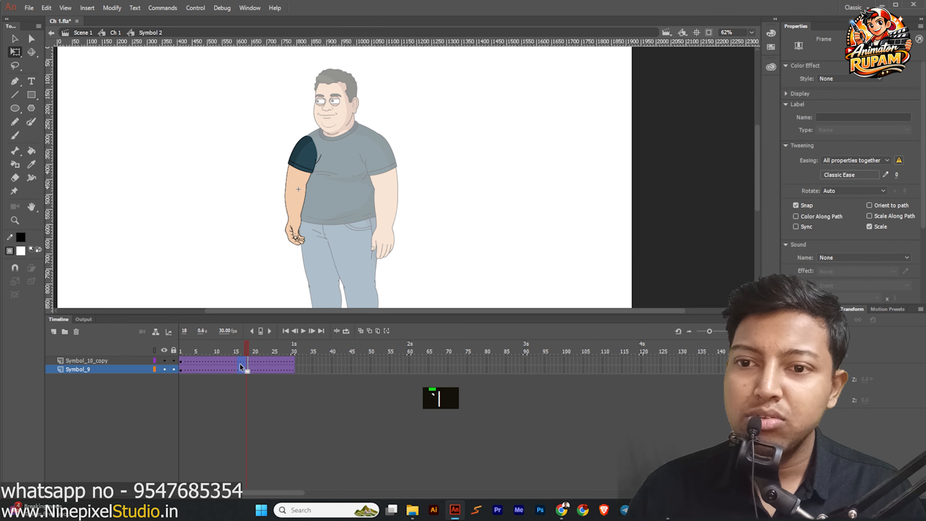
pyautogui.rightClick(240, 365)
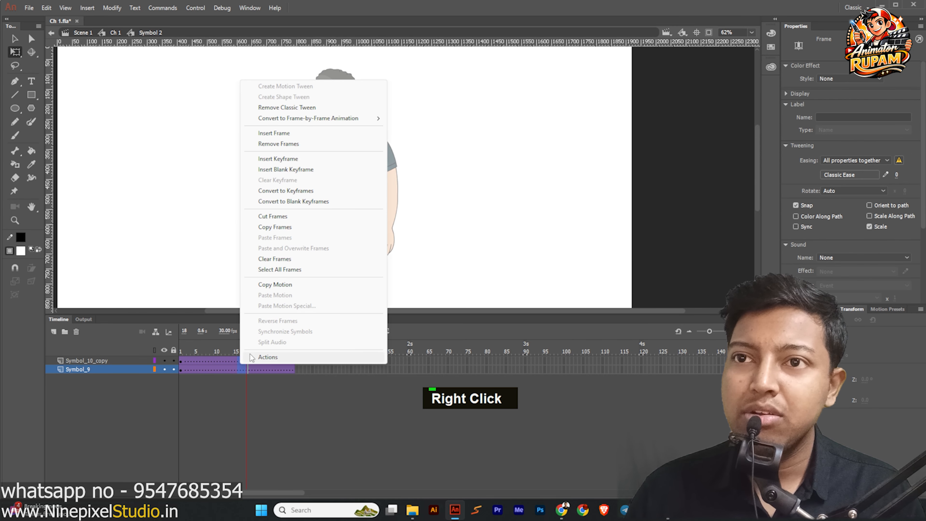
pyautogui.click(314, 108)
pyautogui.moveTo(220, 361); pyautogui.dragTo(248, 393)
pyautogui.press('`')
pyautogui.press('`')
pyautogui.press('`')
pyautogui.press('`')
pyautogui.press('`')
pyautogui.press('`')
pyautogui.press('`')
pyautogui.press('`')
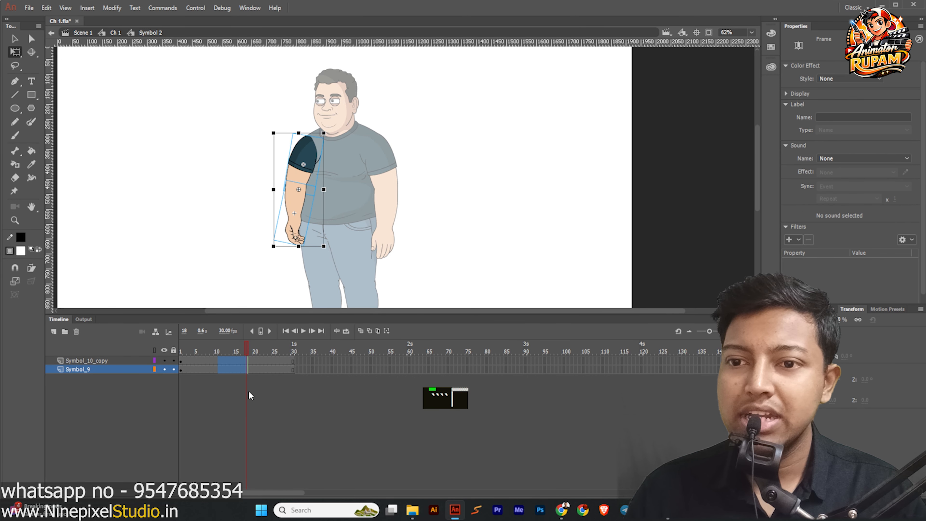
# Step: Exit the right arm symbol to the Ch 1 symbol and save the document
pyautogui.doubleClick(234, 222)
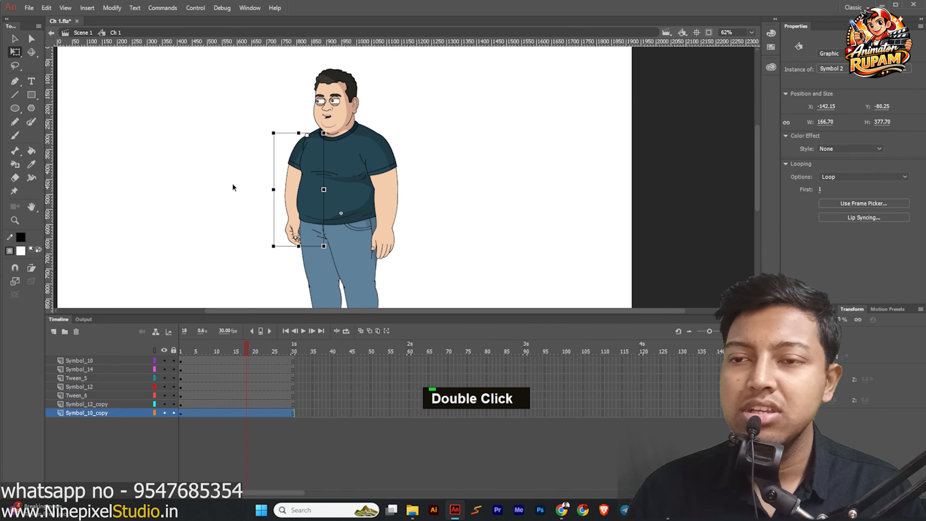
pyautogui.hotkey('ctrl', 's')
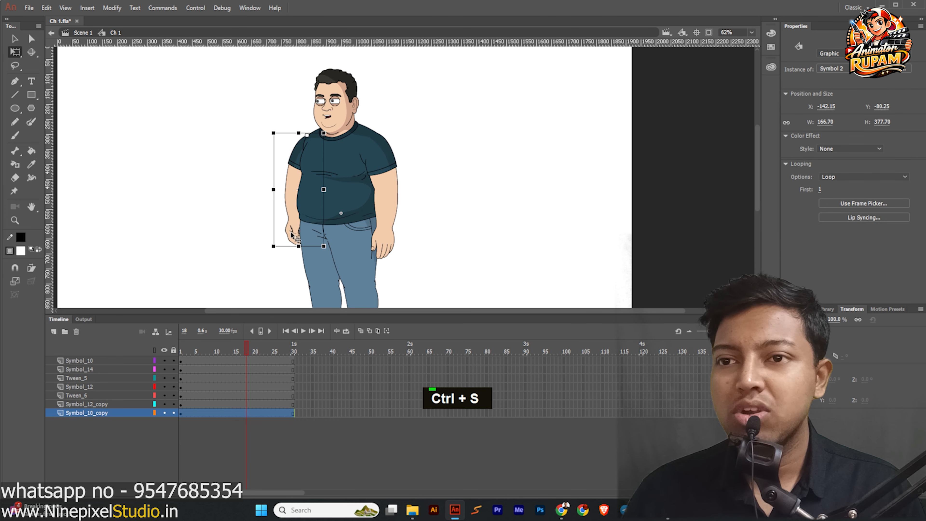
# Step: Look up the shortcut assigned to Classic Tween by searching for "class" in the keyboard shortcuts settings, and close them
pyautogui.click(30, 7)
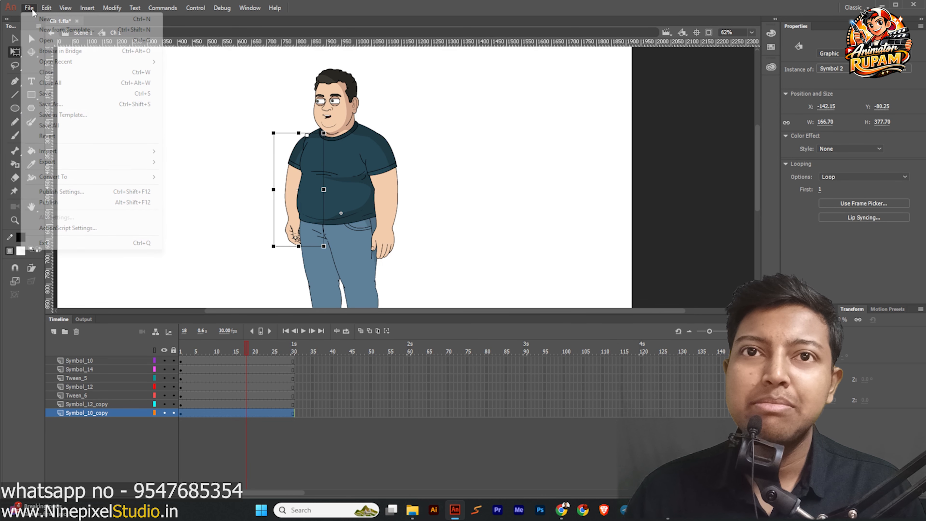
pyautogui.moveTo(46, 8)
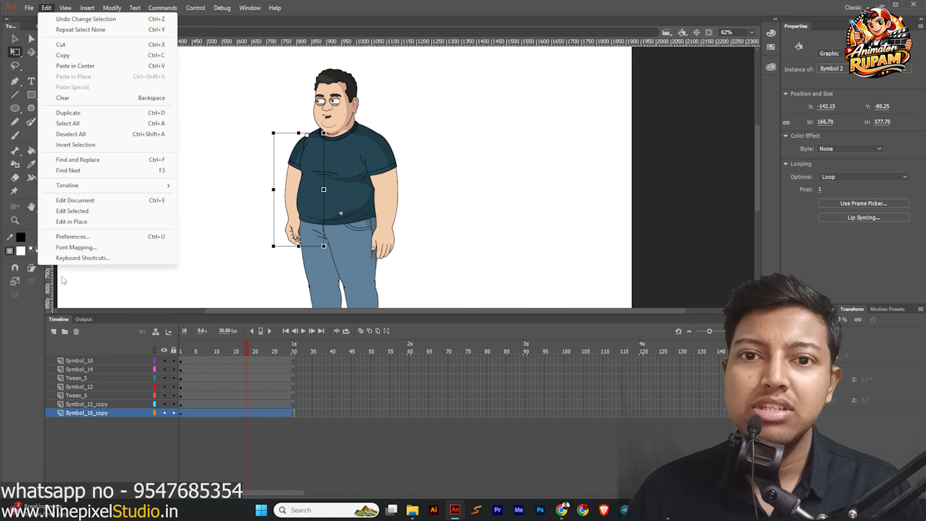
pyautogui.click(73, 260)
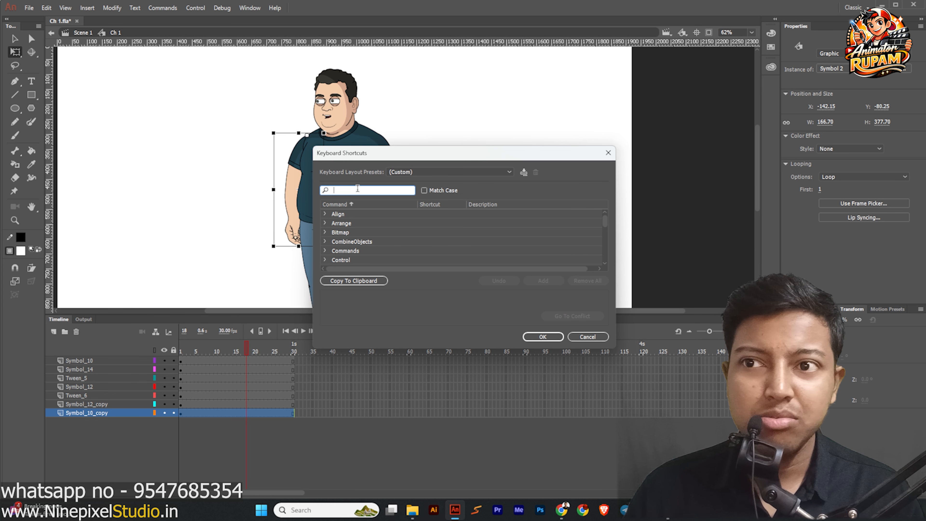
pyautogui.write('cls')
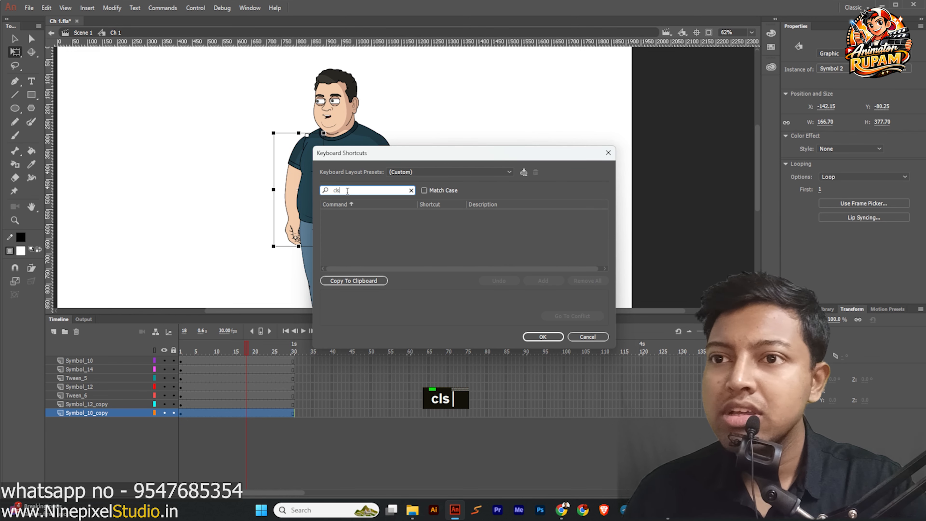
pyautogui.press('BackSpace')
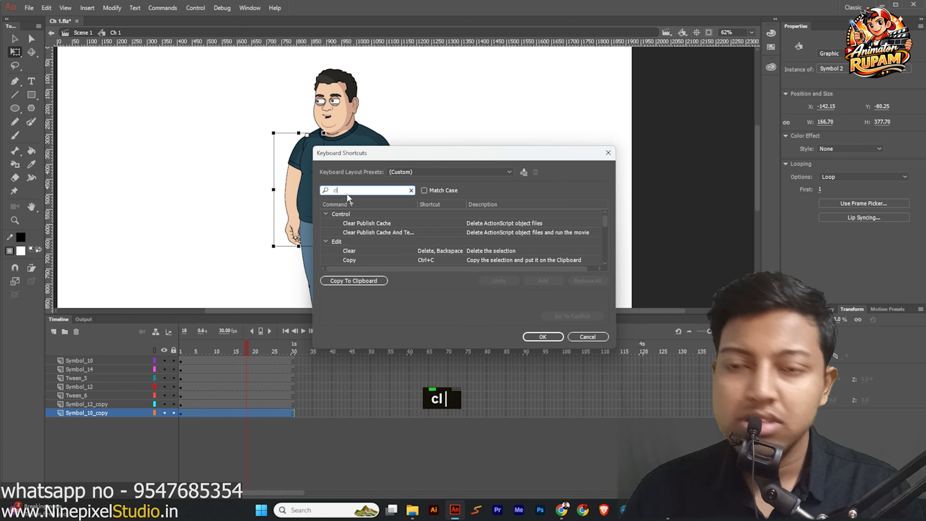
pyautogui.write('ass')
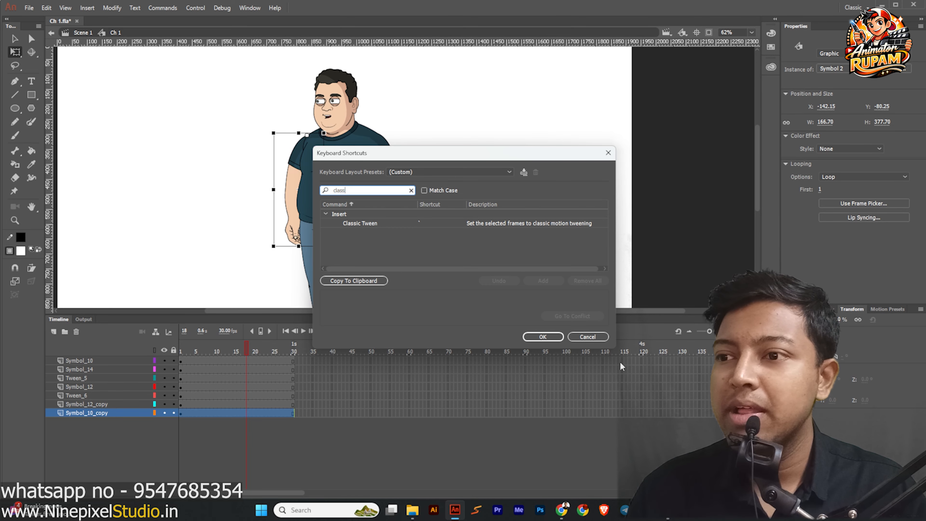
pyautogui.click(543, 337)
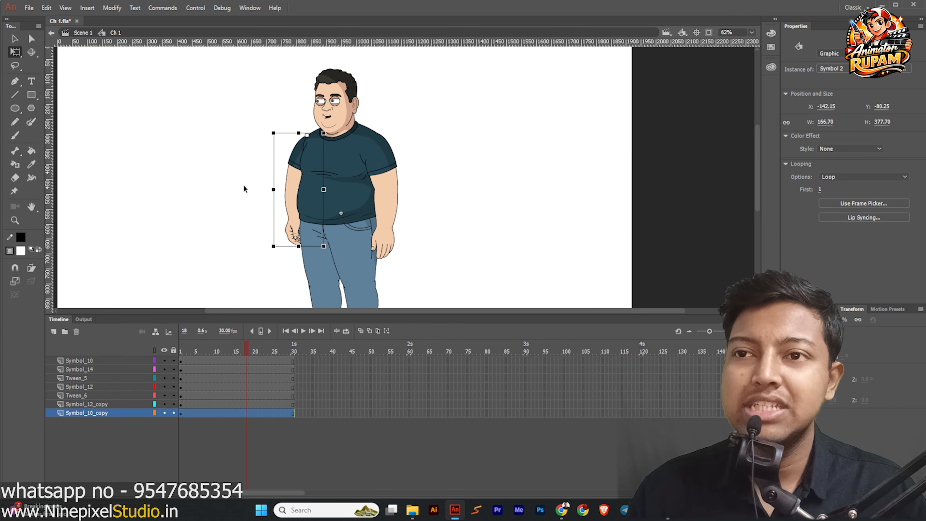
# Step: Distribute the upper and lower parts of the character's right leg symbol to separate layers and extend both to frame 30 without a tween
pyautogui.click(217, 202)
pyautogui.scroll(-5, 297, 200)
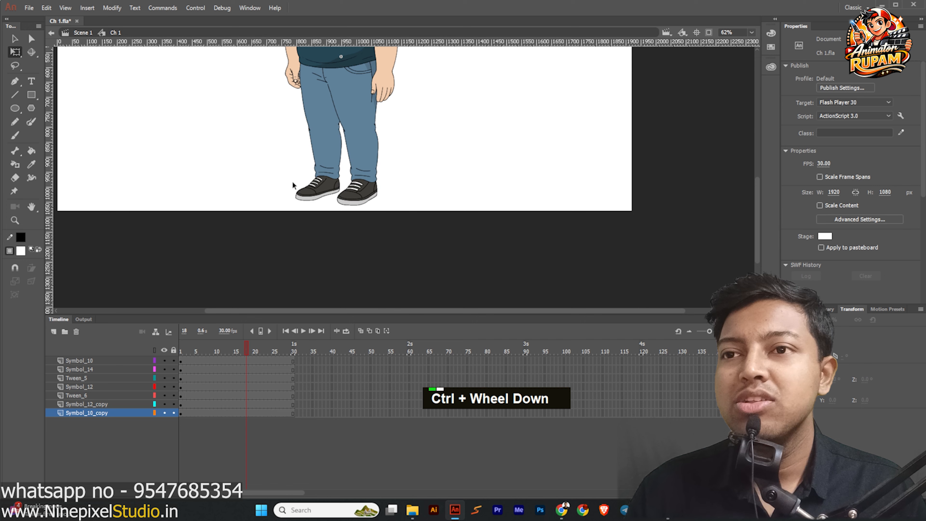
pyautogui.scroll(-2, 293, 180)
pyautogui.scroll(2, 397, 208)
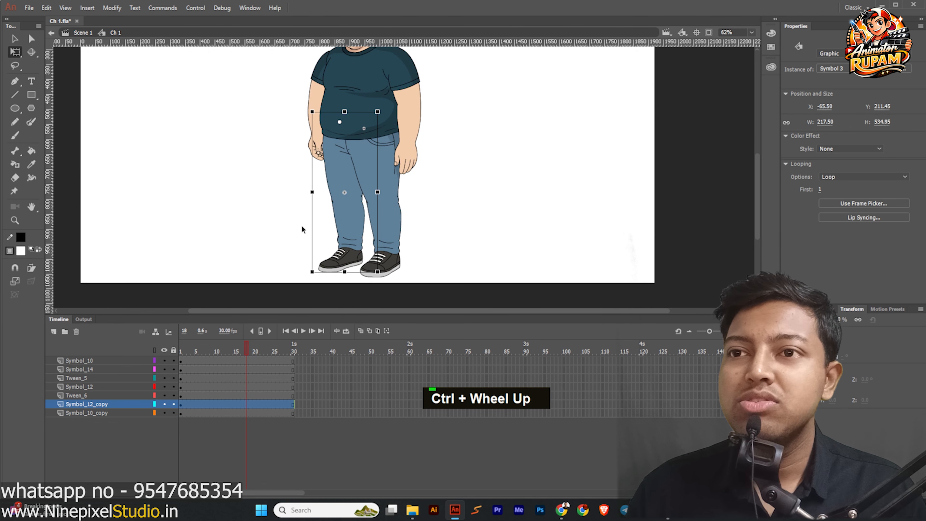
pyautogui.middleClick(304, 229)
pyautogui.click(404, 149)
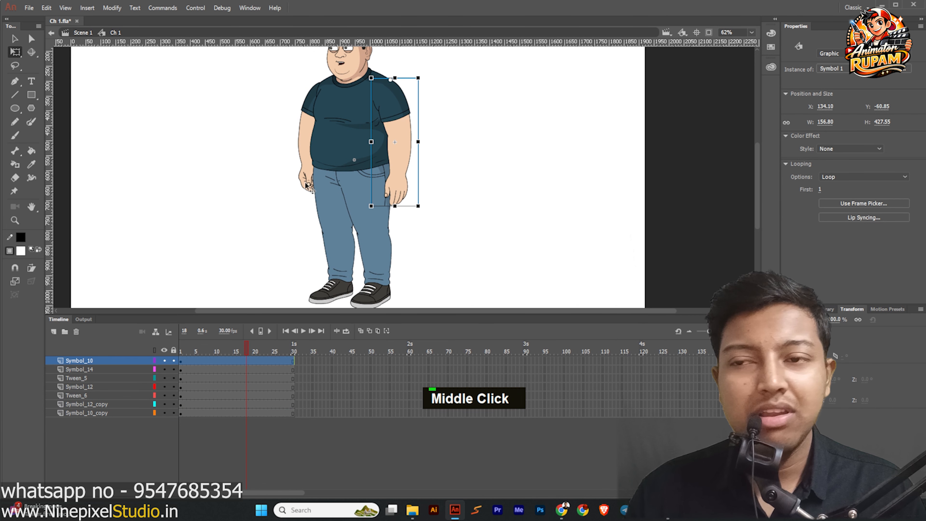
pyautogui.middleClick(286, 258)
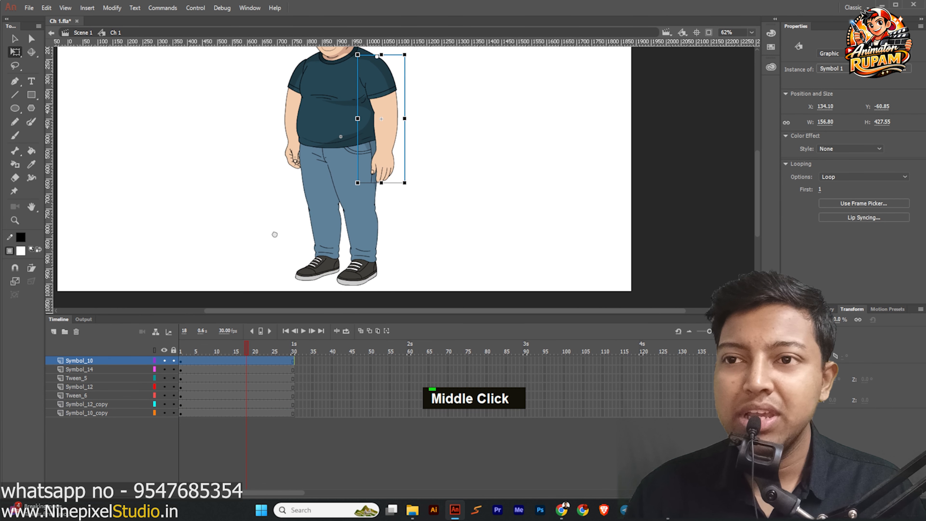
pyautogui.click(319, 183)
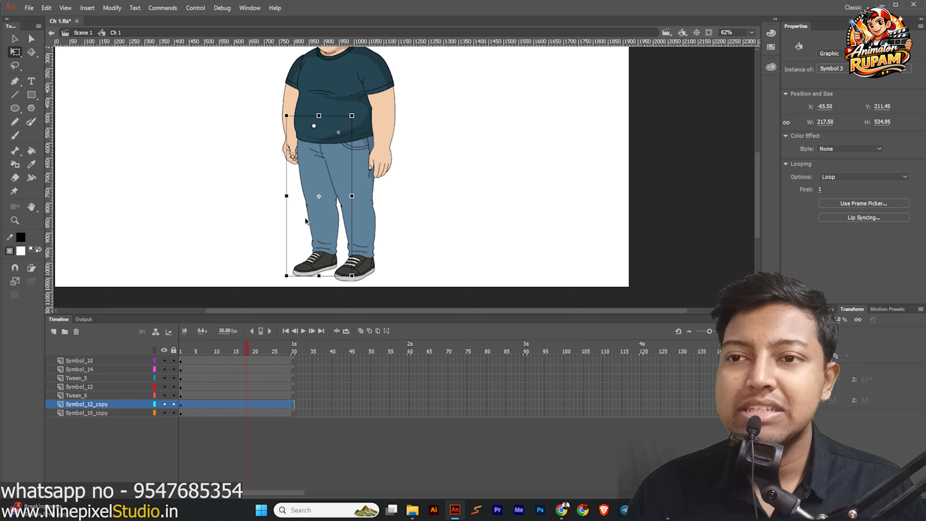
pyautogui.doubleClick(318, 218)
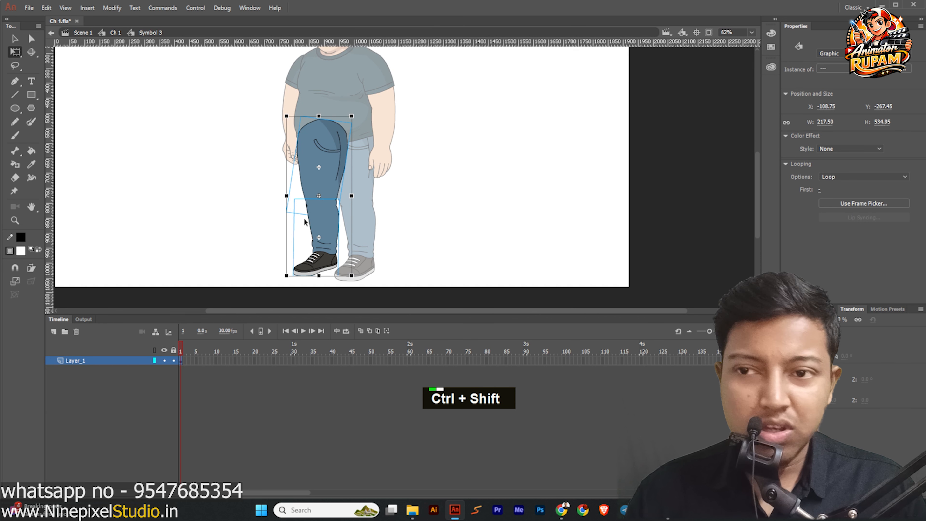
pyautogui.hotkey('ctrl', 'shift', 'd')
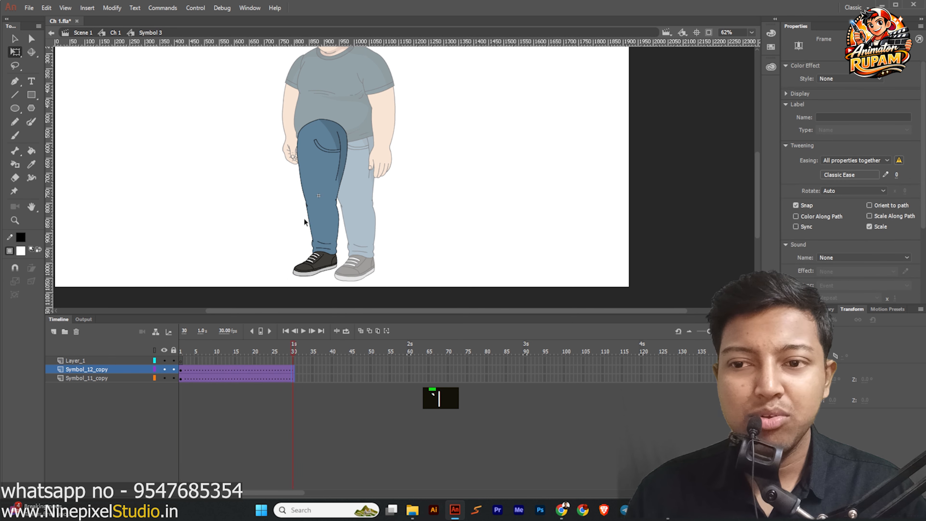
pyautogui.hotkey('ctrl', 'a')
pyautogui.click(236, 367)
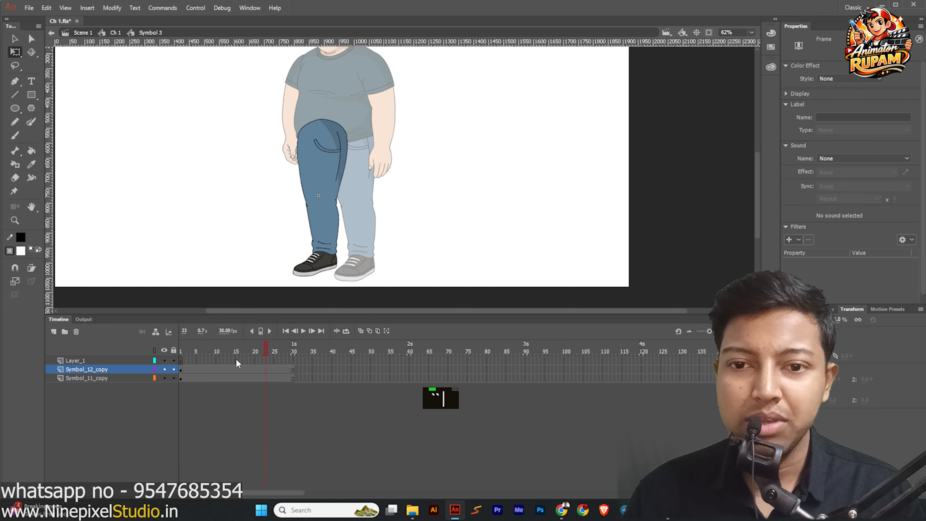
# Step: Delete the empty Layer_1 inside the right leg symbol and return to the Ch 1 symbol
pyautogui.click(80, 360)
pyautogui.click(77, 331)
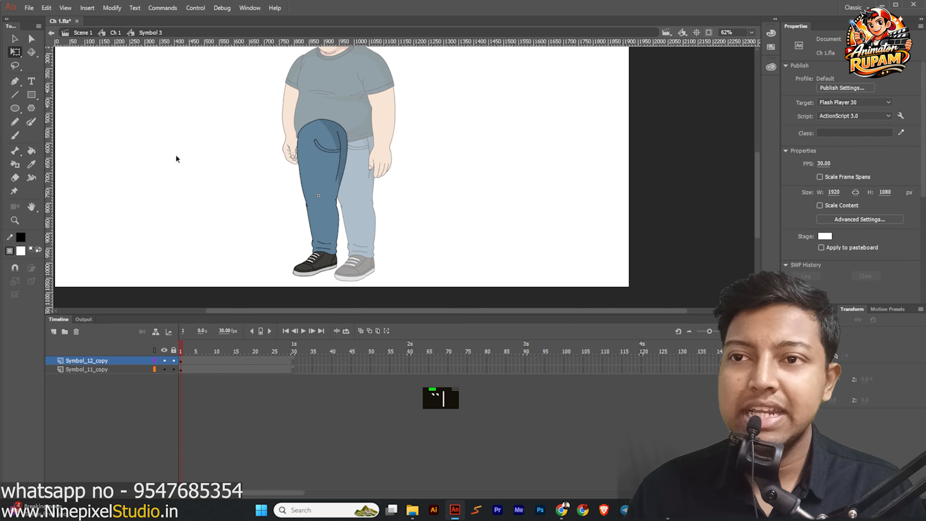
pyautogui.doubleClick(176, 155)
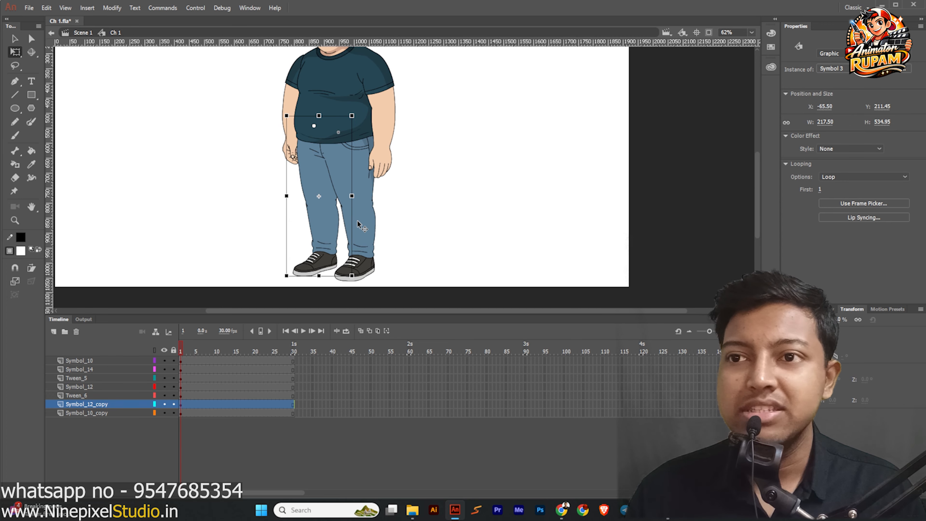
# Step: Distribute the upper and lower parts of the character's left leg symbol to separate layers and extend both to frame 30 without a tween
pyautogui.click(350, 237)
pyautogui.doubleClick(361, 219)
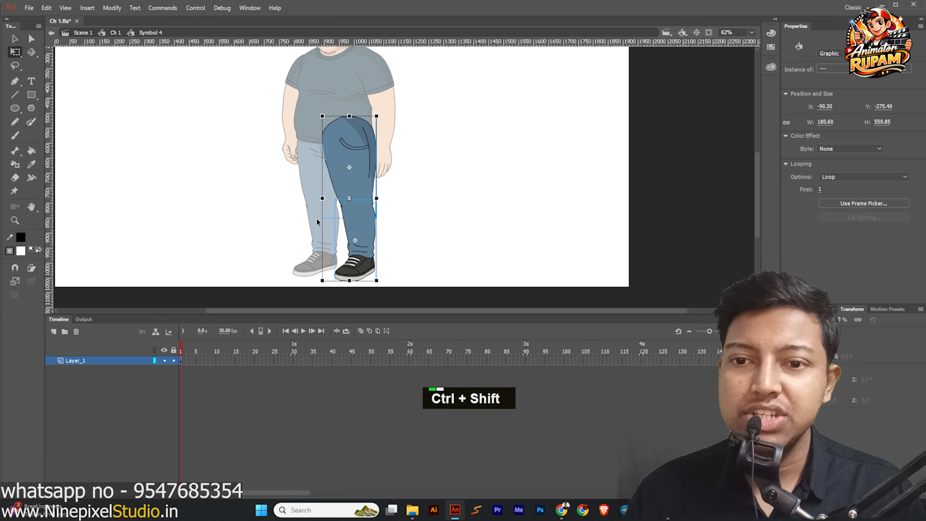
pyautogui.hotkey('ctrl', 'shift', 'd')
pyautogui.press('`')
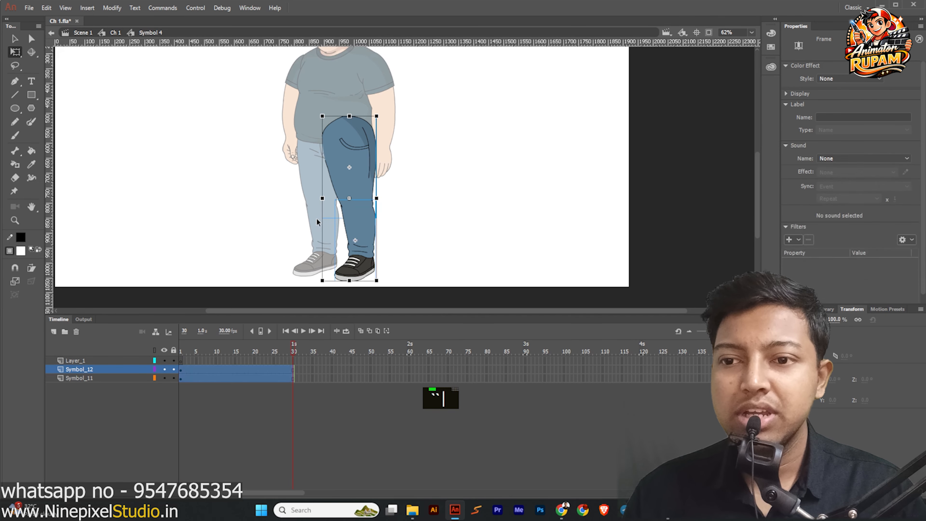
pyautogui.press('`')
pyautogui.press('`')
# Step: Delete the empty Layer_1 inside the left leg symbol, return to the Ch 1 symbol and save the document
pyautogui.click(136, 361)
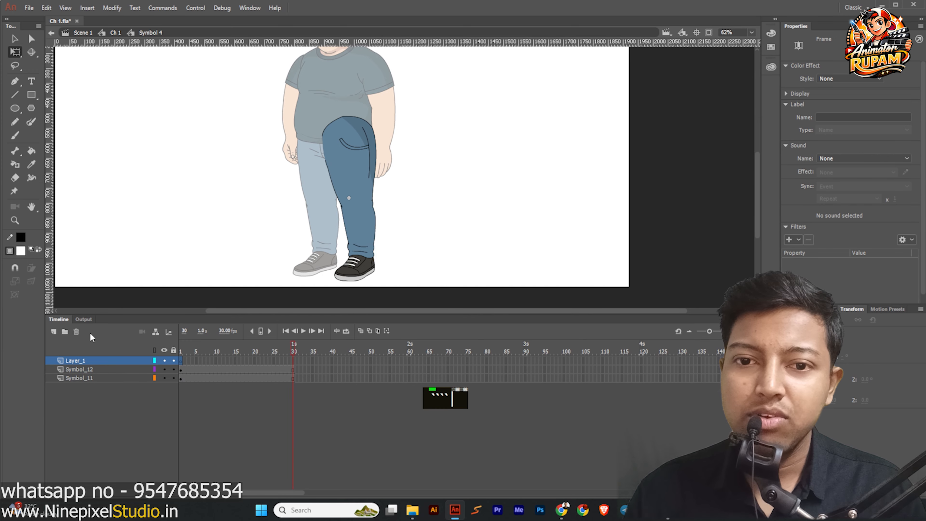
pyautogui.click(77, 331)
pyautogui.doubleClick(413, 200)
pyautogui.hotkey('ctrl', 's')
# Step: Try extending both left leg layers to frame 41 by inserting frames, undo it and return to the Ch 1 symbol
pyautogui.keyDown('ctrl'); pyautogui.scroll(-1, 404, 223); pyautogui.keyUp('ctrl')
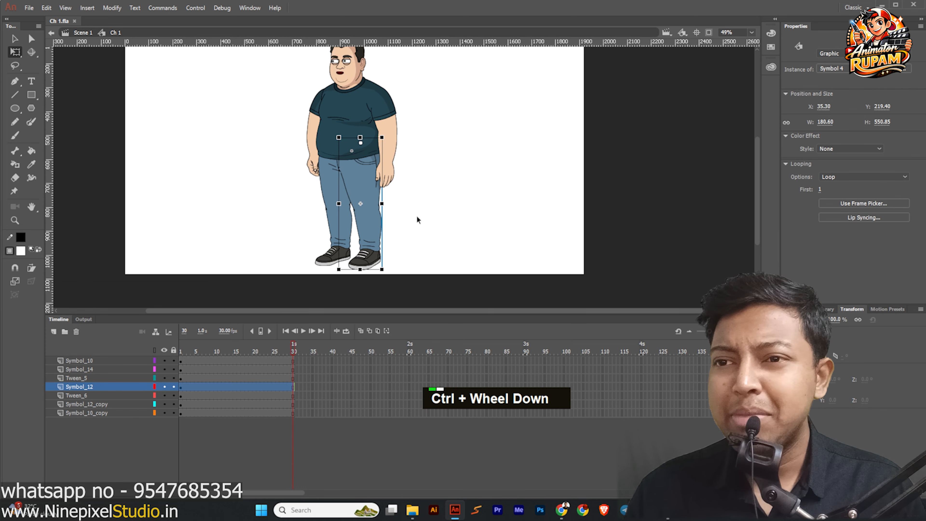
pyautogui.moveTo(404, 224); pyautogui.dragTo(402, 237)
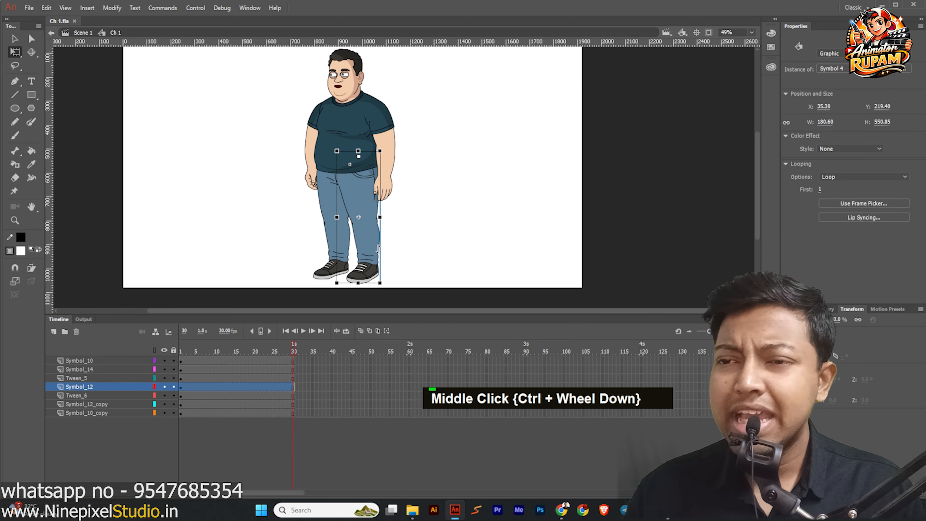
pyautogui.doubleClick(366, 237)
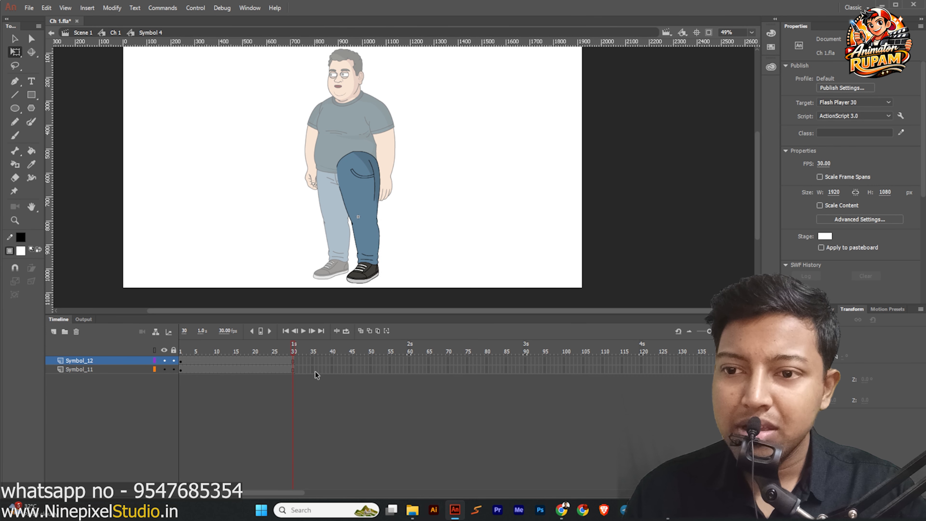
pyautogui.moveTo(316, 361); pyautogui.dragTo(338, 391)
pyautogui.press('F5')
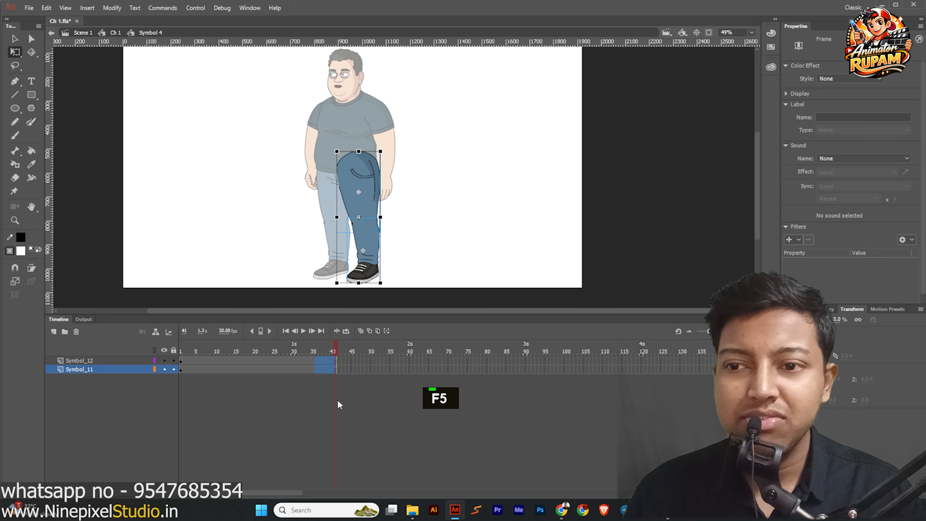
pyautogui.hotkey('ctrl', 'z')
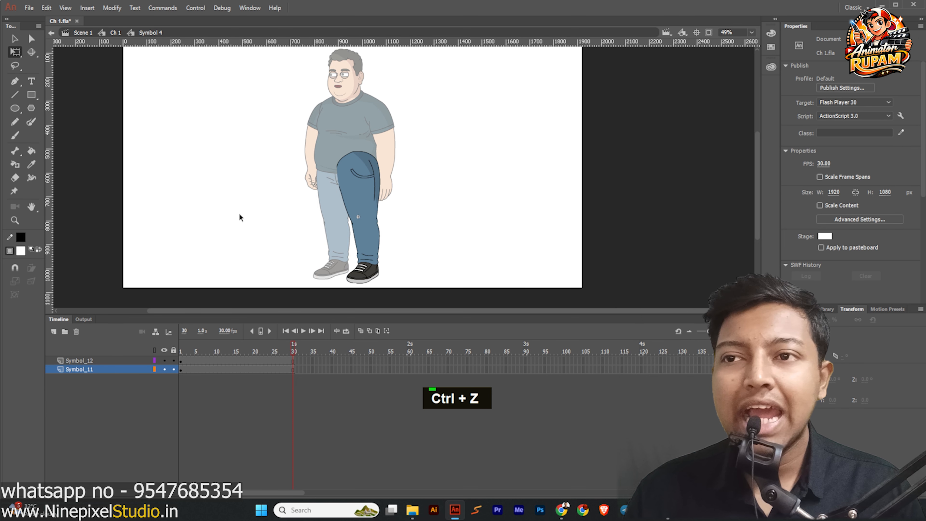
pyautogui.doubleClick(224, 200)
# Step: Return the Ch 1 symbol's playhead to frame 1 and save the document
pyautogui.hotkey('ctrl', 's')
pyautogui.press('space')
pyautogui.moveTo(425, 177); pyautogui.dragTo(426, 188)
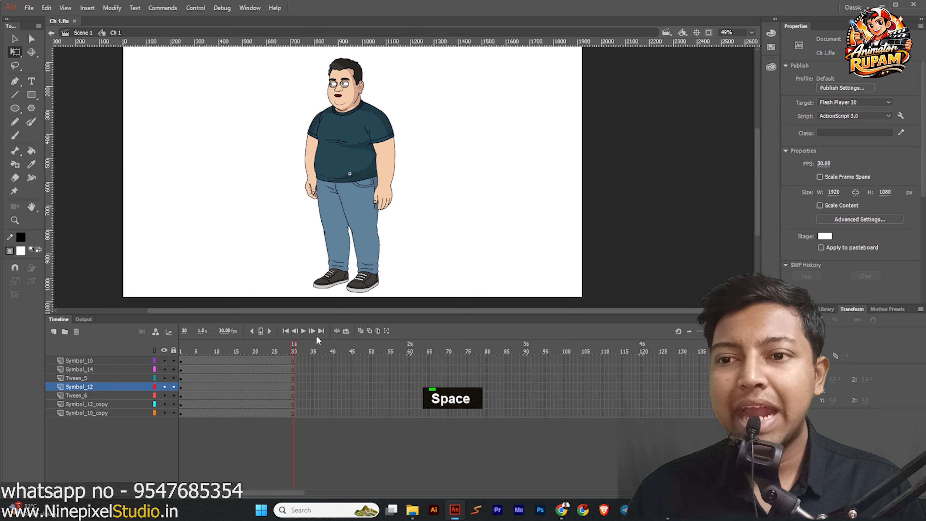
pyautogui.moveTo(286, 350); pyautogui.dragTo(159, 376)
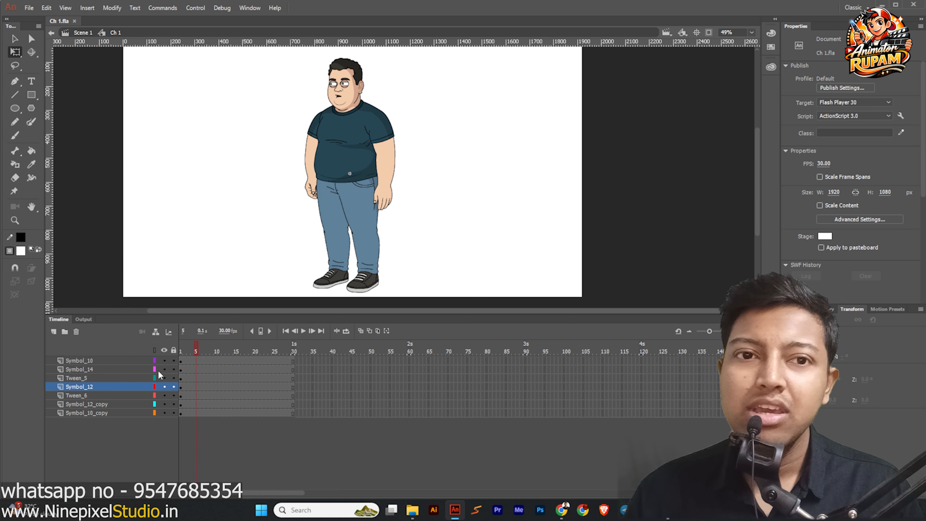
pyautogui.hotkey('ctrl', 's')
# Step: Select the character's head in the Ch 1 symbol at frame 1 and save the document
pyautogui.scroll(3, 332, 220)
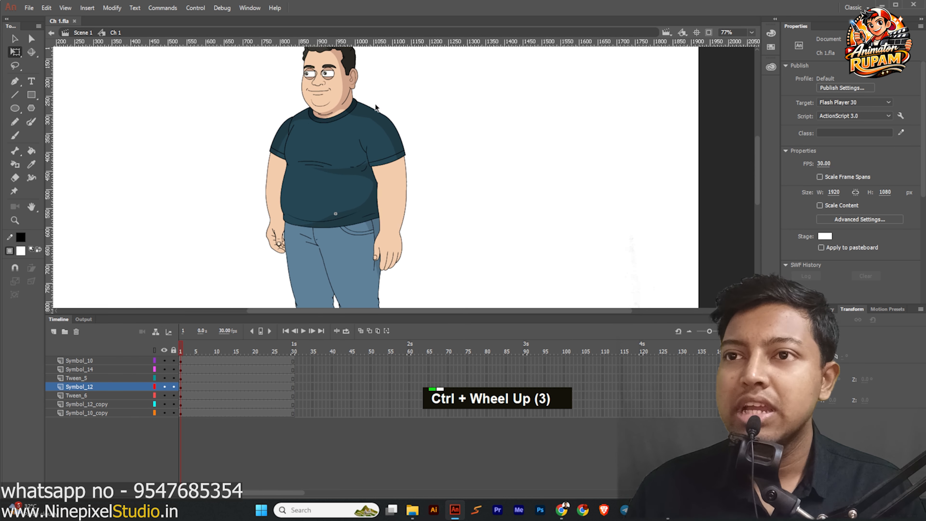
pyautogui.scroll(1, 360, 166)
pyautogui.scroll(2, 311, 157)
pyautogui.click(311, 162)
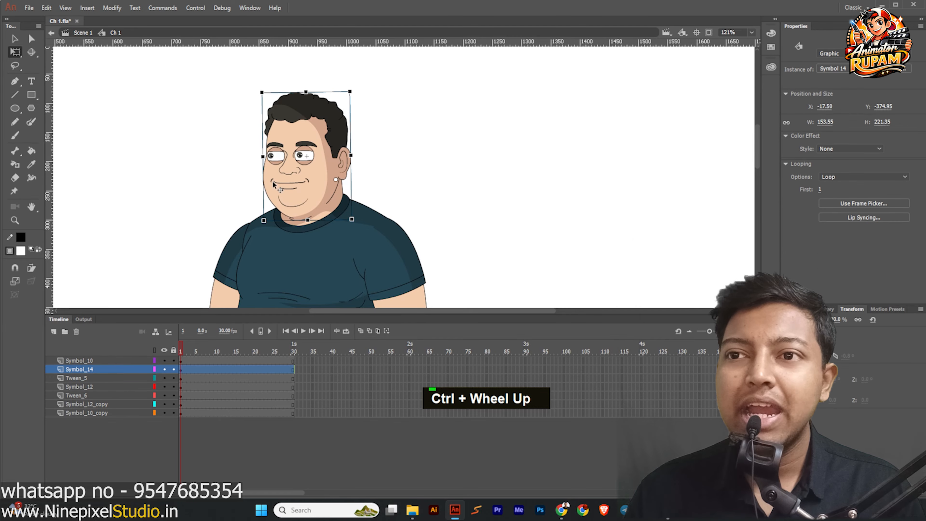
pyautogui.scroll(1, 311, 162)
pyautogui.middleClick(365, 188)
pyautogui.scroll(1, 365, 188)
pyautogui.hotkey('ctrl', 's')
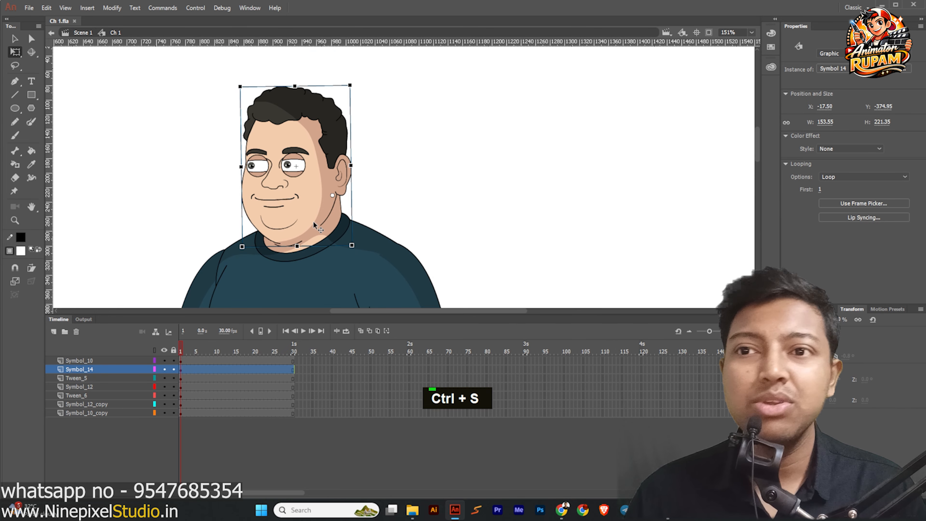
# Step: Examine the layers and the eyes inside the head symbol, save the document and return to the Ch 1 symbol
pyautogui.doubleClick(316, 205)
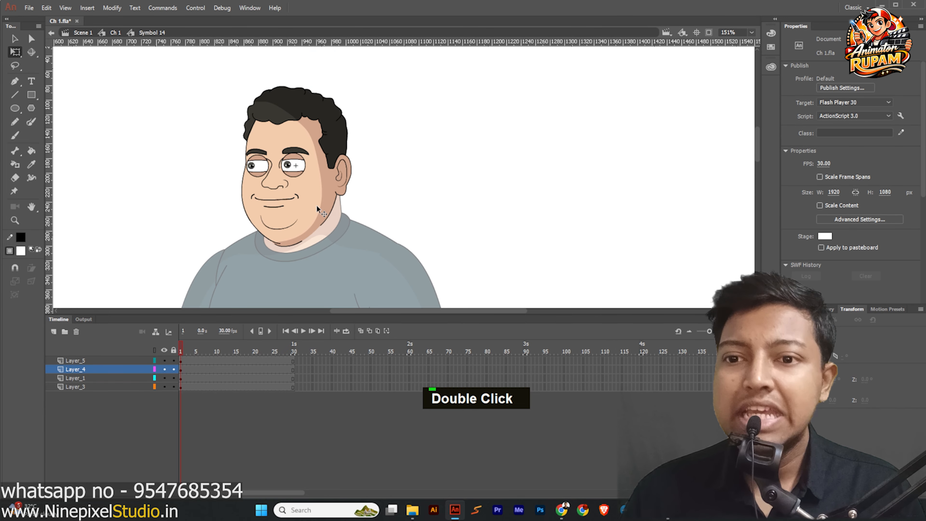
pyautogui.click(296, 176)
pyautogui.scroll(2, 296, 177)
pyautogui.hotkey('ctrl', 's')
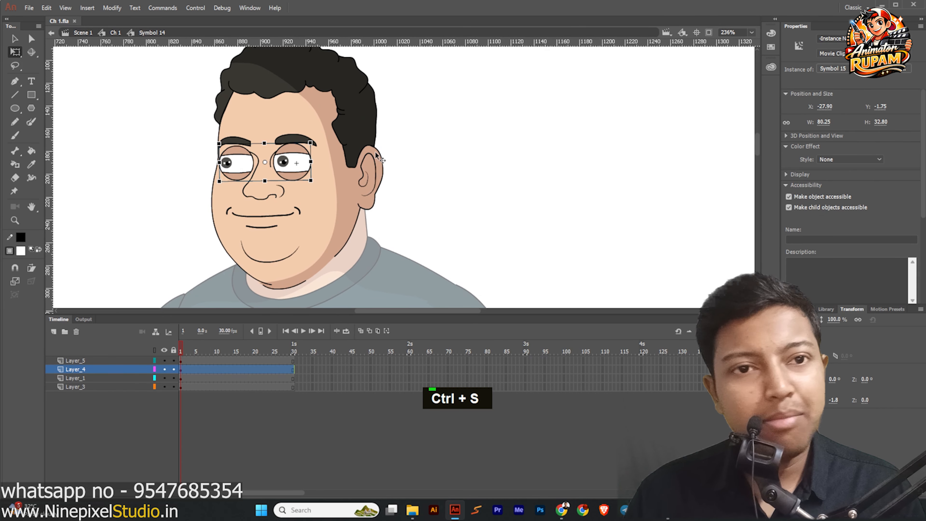
pyautogui.scroll(-3, 374, 152)
pyautogui.doubleClick(380, 176)
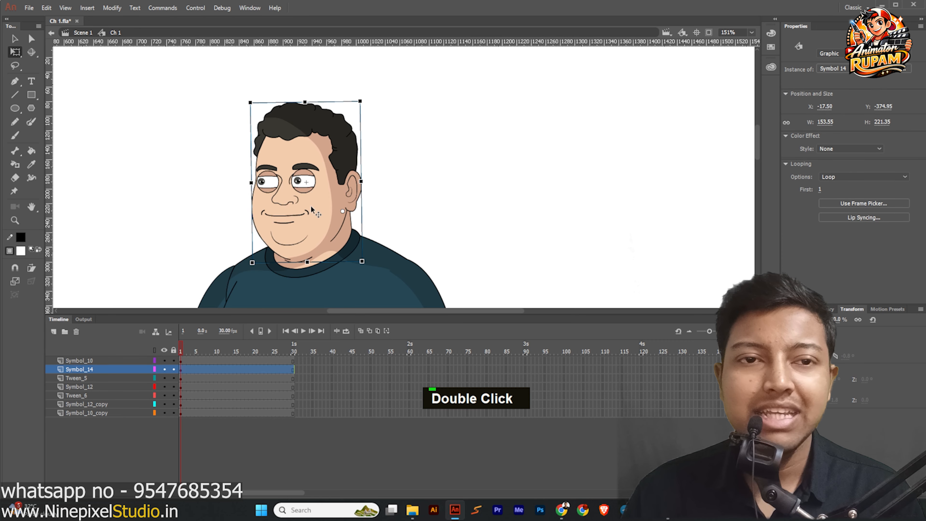
pyautogui.doubleClick(310, 210)
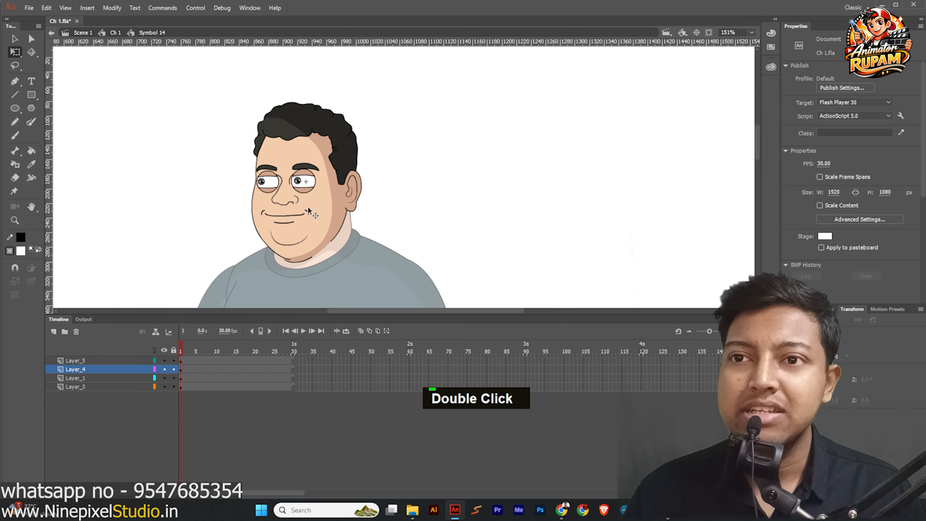
pyautogui.click(305, 183)
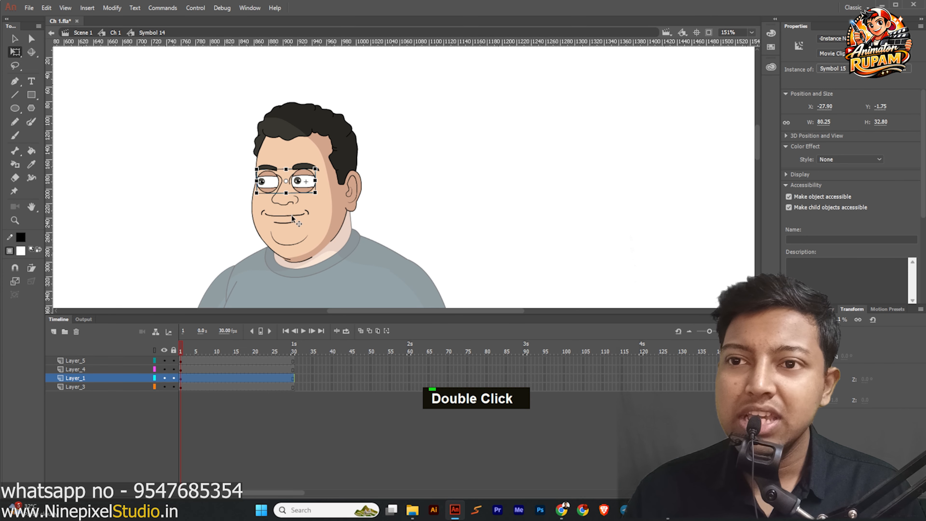
pyautogui.doubleClick(394, 203)
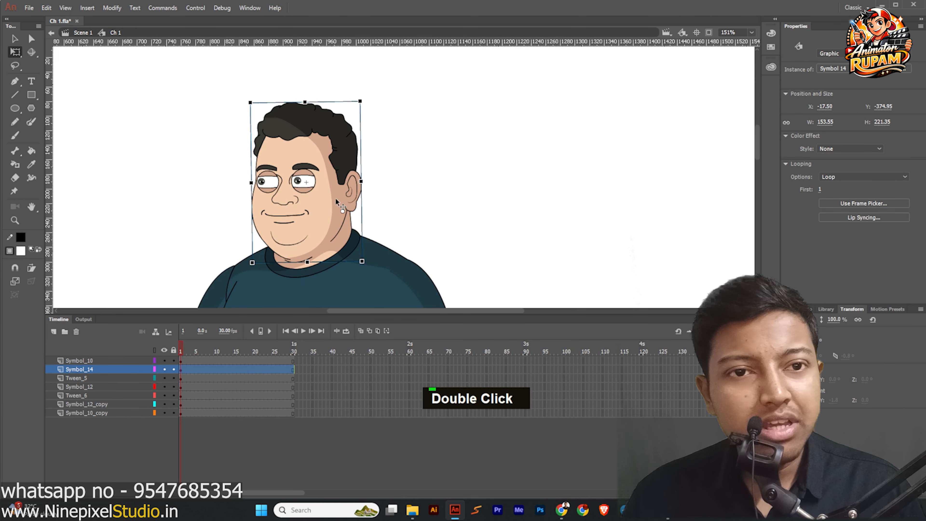
pyautogui.doubleClick(317, 231)
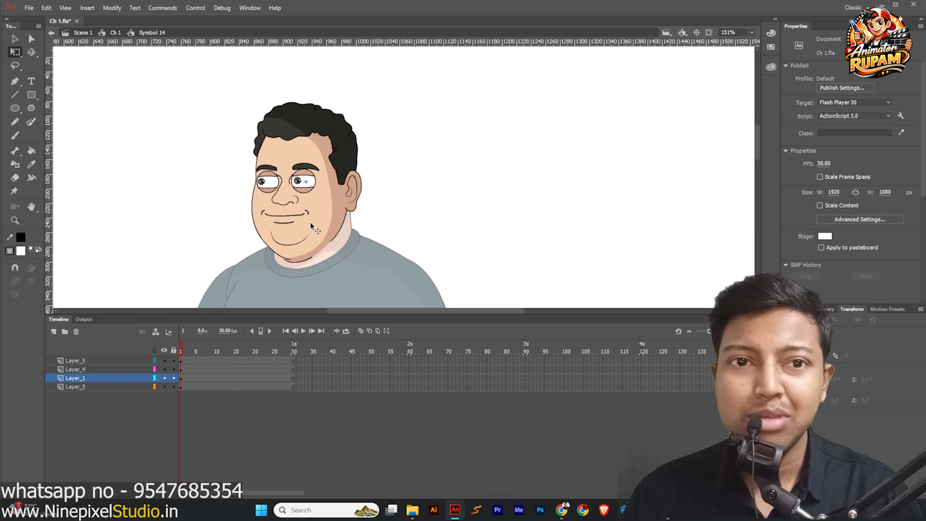
pyautogui.doubleClick(418, 193)
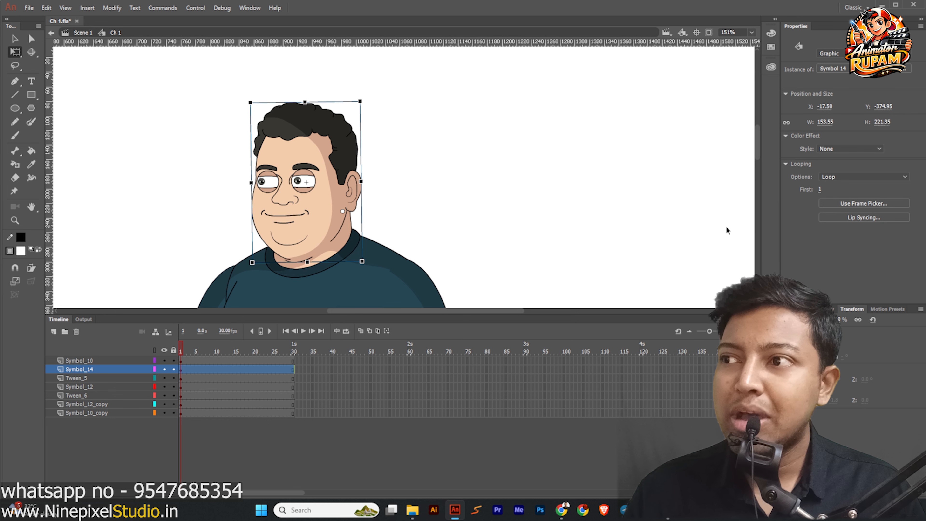
# Step: Set the head instance's looping option to Single Frame and save the document
pyautogui.click(843, 176)
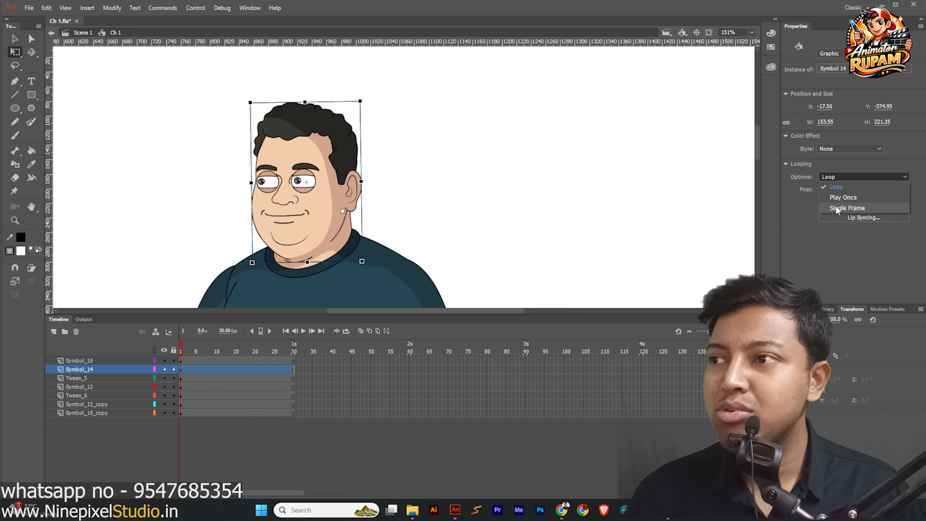
pyautogui.click(842, 208)
pyautogui.click(478, 219)
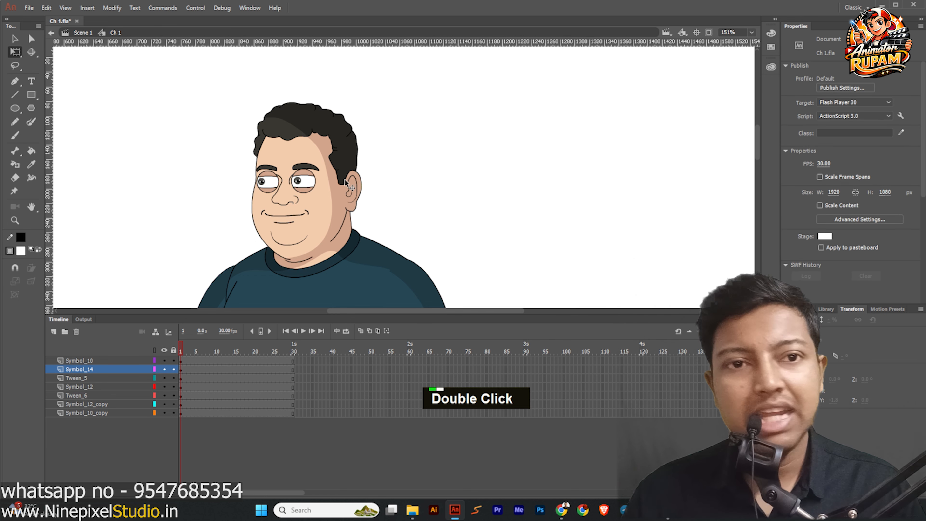
pyautogui.hotkey('ctrl', 's')
pyautogui.scroll(-5, 379, 213)
pyautogui.middleClick(355, 162)
pyautogui.hotkey('ctrl', 's')
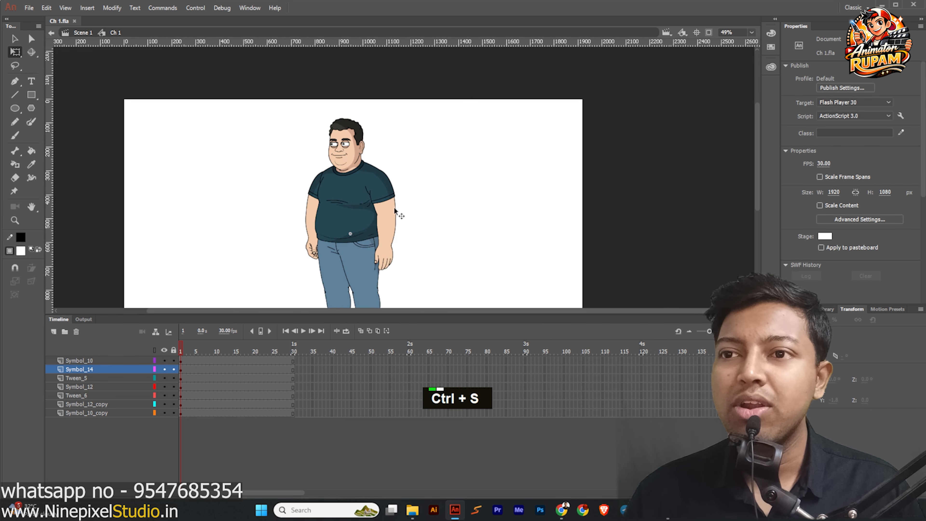
pyautogui.middleClick(365, 193)
pyautogui.scroll(-1, 352, 165)
pyautogui.hotkey('ctrl', 's')
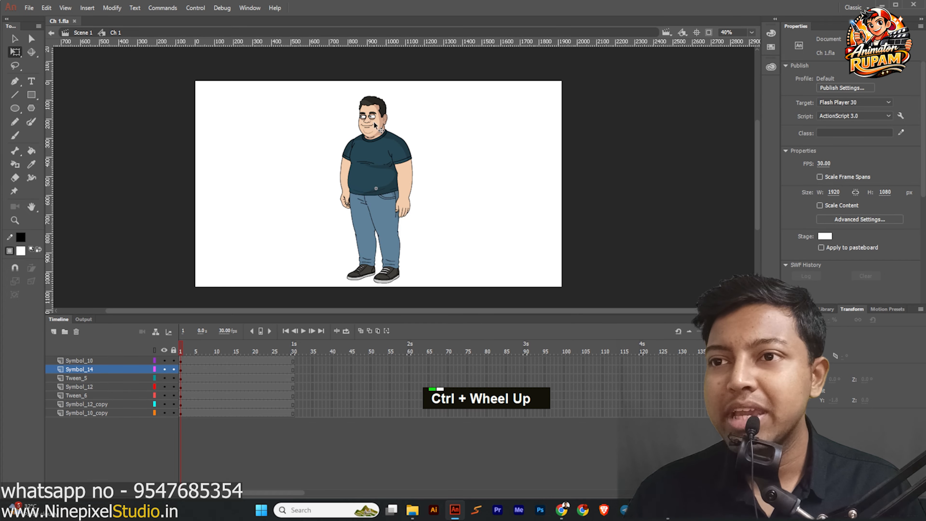
# Step: Examine the character's parts by selecting them all together and one leg alone, and save the document
pyautogui.scroll(1, 375, 128)
pyautogui.middleClick(414, 133)
pyautogui.scroll(-1, 403, 133)
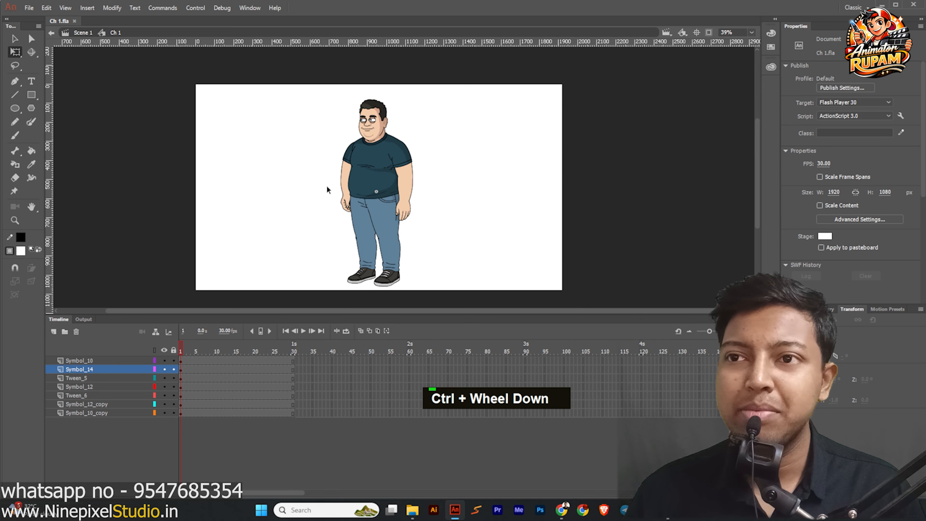
pyautogui.moveTo(312, 78); pyautogui.dragTo(484, 309)
pyautogui.hotkey('ctrl', 's')
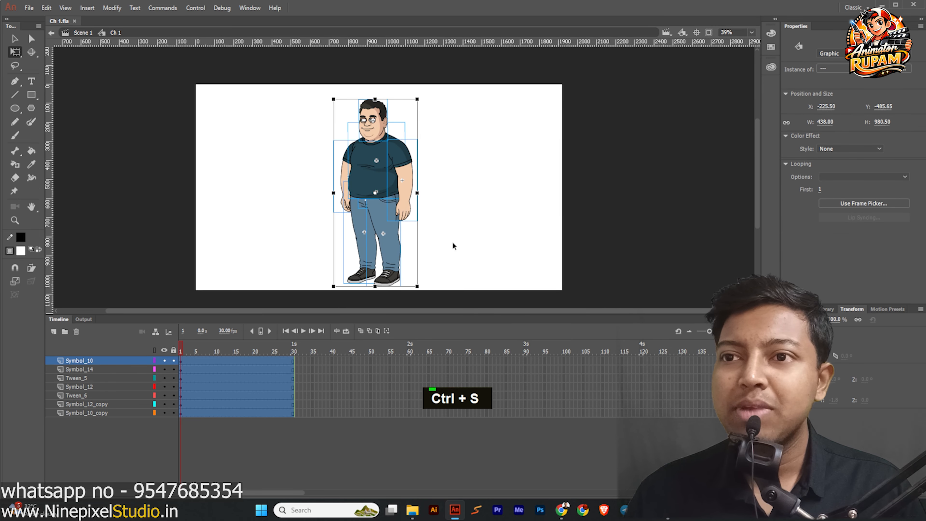
pyautogui.click(452, 242)
pyautogui.scroll(2, 414, 170)
pyautogui.scroll(-2, 414, 169)
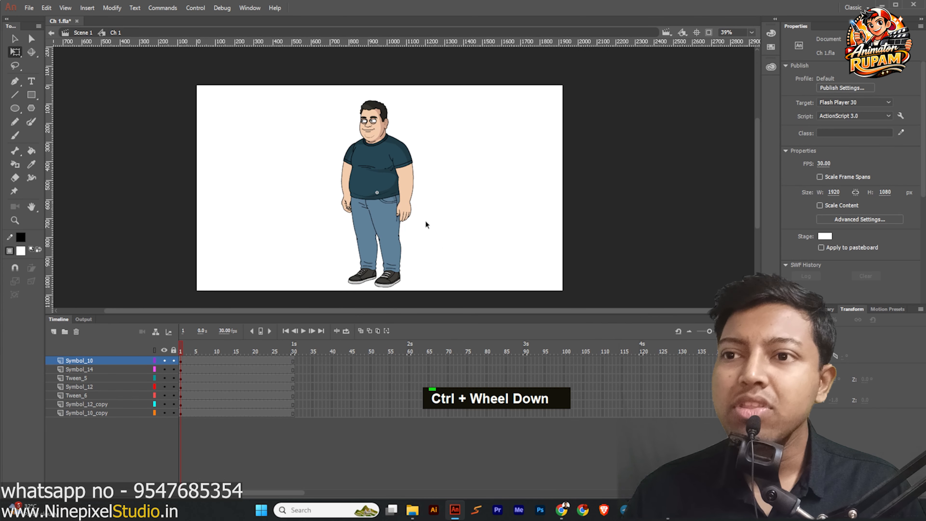
pyautogui.middleClick(424, 221)
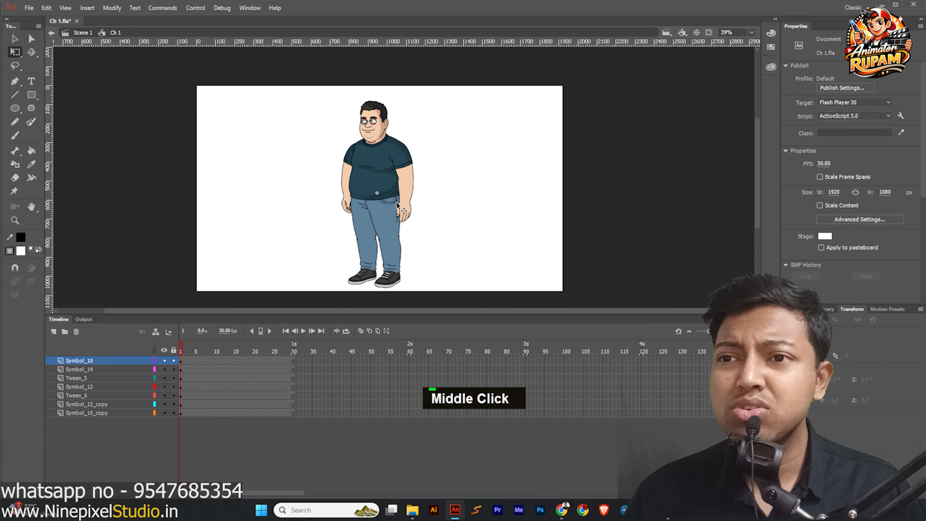
pyautogui.click(365, 216)
pyautogui.scroll(2, 365, 215)
pyautogui.scroll(-2, 365, 204)
pyautogui.hotkey('ctrl', 's')
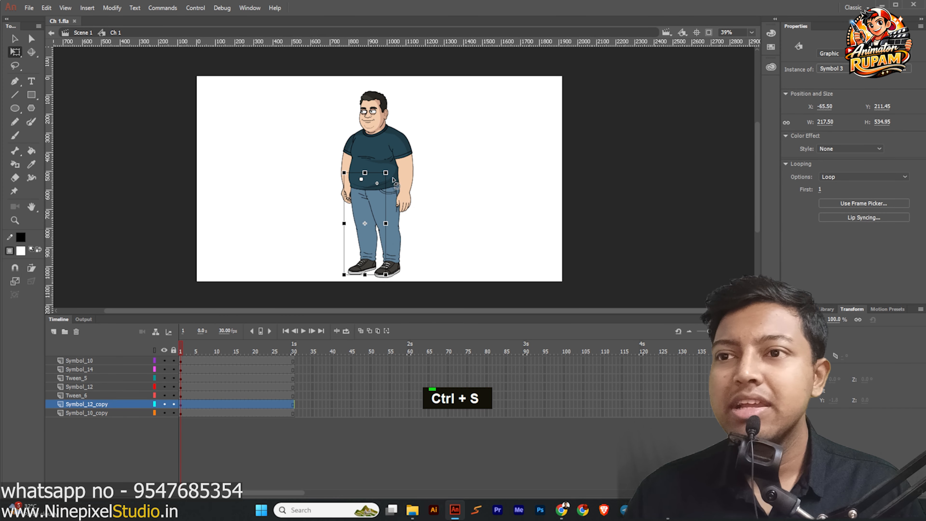
# Step: Select the character's left arm and save the document
pyautogui.scroll(1, 382, 201)
pyautogui.click(425, 162)
pyautogui.scroll(1, 425, 162)
pyautogui.middleClick(459, 213)
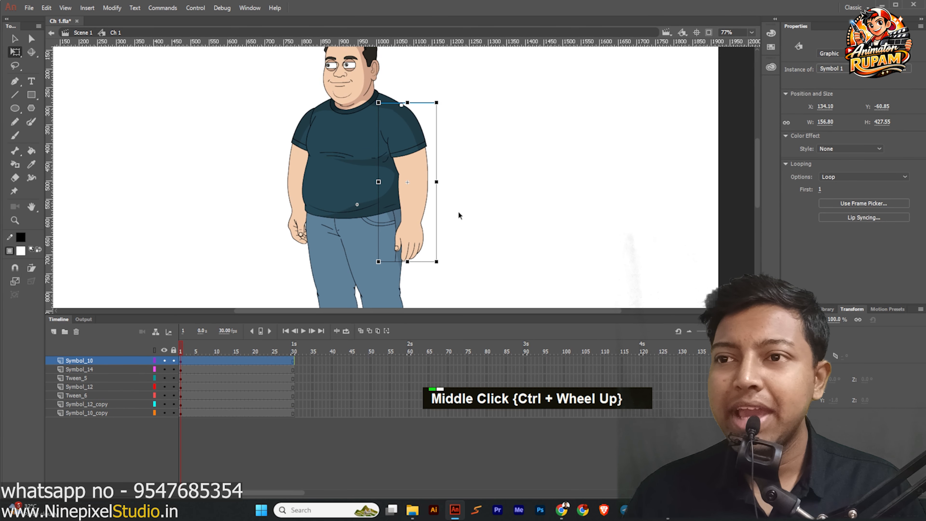
pyautogui.scroll(-2, 458, 212)
pyautogui.hotkey('ctrl', 's')
pyautogui.scroll(2, 470, 207)
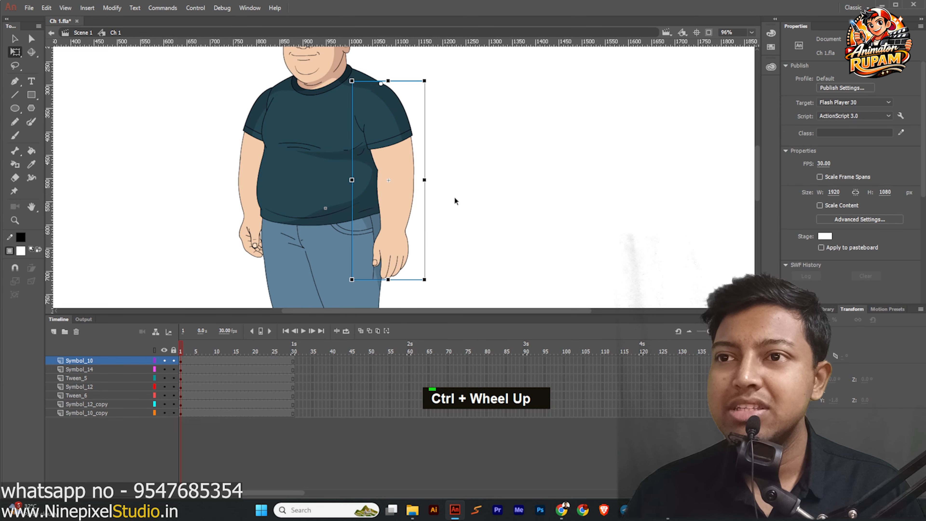
pyautogui.scroll(-1, 455, 201)
pyautogui.click(409, 227)
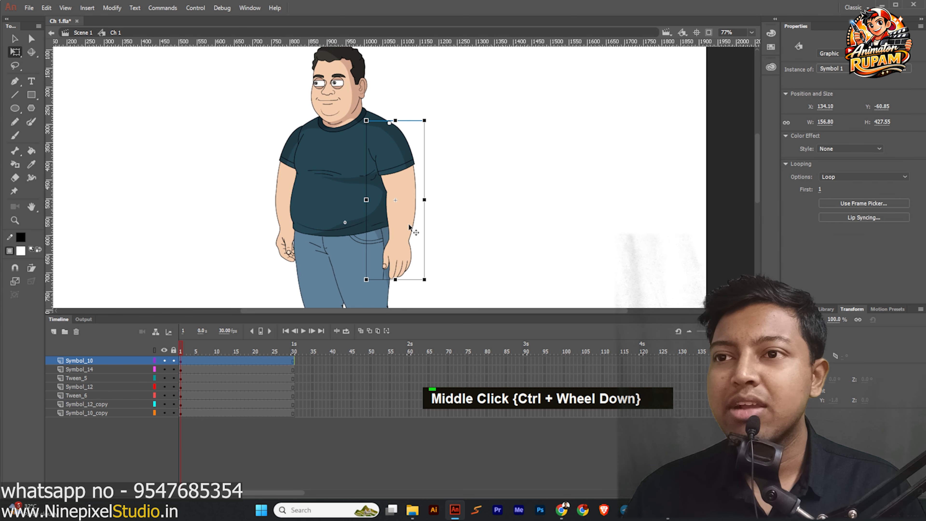
# Step: Insert keyframes at frames 6 and 26 on the left arm's layer in the Ch 1 symbol
pyautogui.click(257, 427)
pyautogui.click(200, 360)
pyautogui.press('F6')
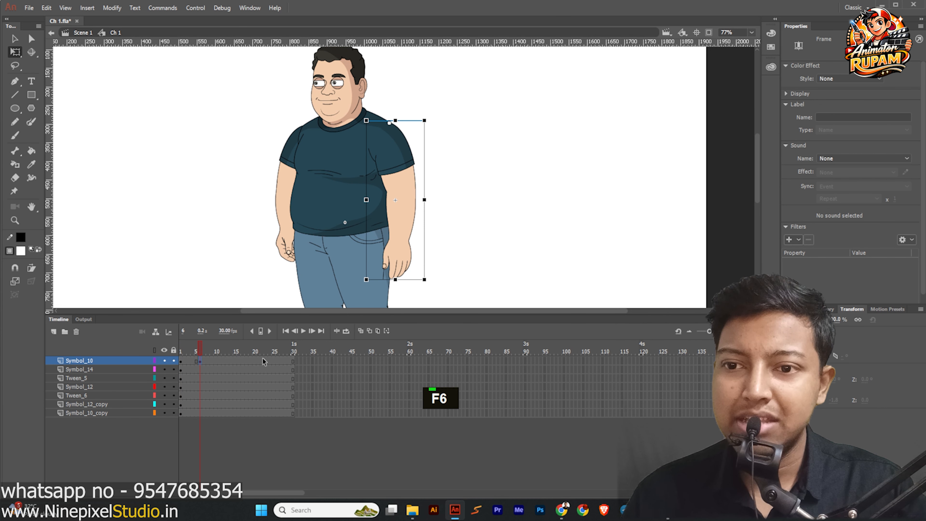
pyautogui.click(277, 360)
pyautogui.press('F6')
pyautogui.moveTo(277, 351); pyautogui.dragTo(277, 376)
# Step: Rotate the left arm across the torso at frame 26 and reposition it to fit the shoulder
pyautogui.click(407, 264)
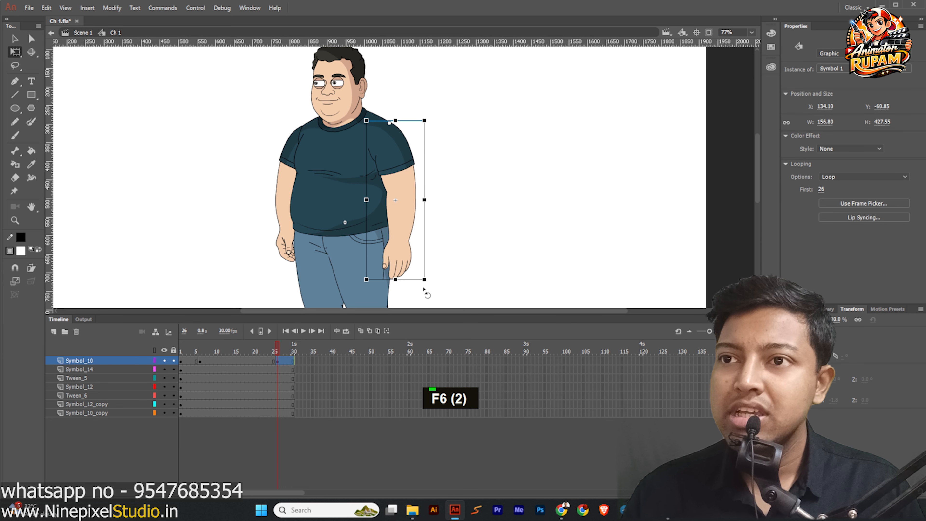
pyautogui.moveTo(423, 289); pyautogui.dragTo(275, 236)
pyautogui.keyDown('ctrl'); pyautogui.scroll(4, 379, 139); pyautogui.keyUp('ctrl')
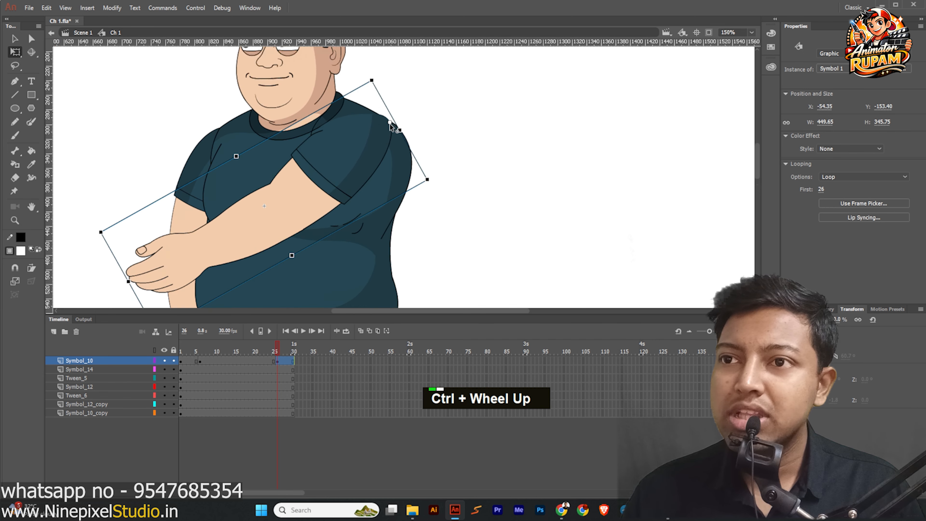
pyautogui.moveTo(365, 178); pyautogui.dragTo(365, 179)
pyautogui.keyDown('ctrl'); pyautogui.scroll(-3, 432, 160); pyautogui.keyUp('ctrl')
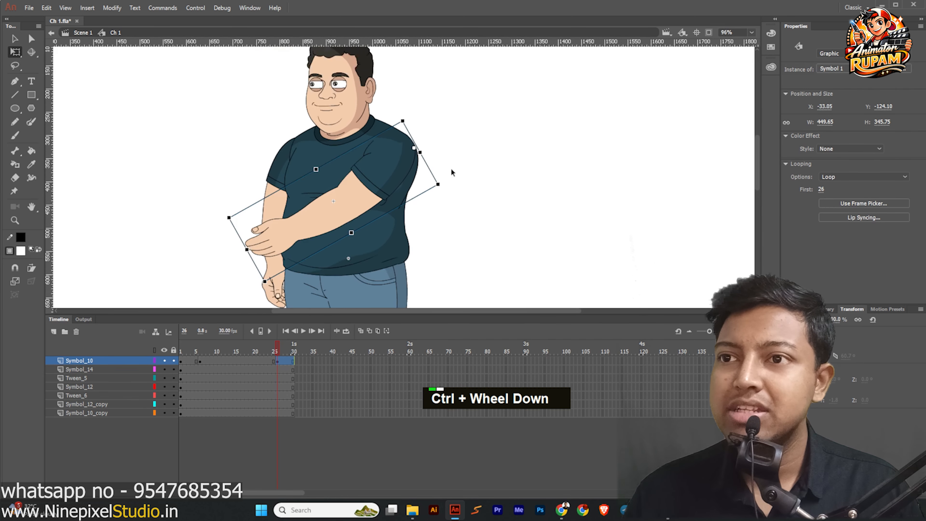
pyautogui.click(434, 160)
# Step: Create a classic tween on the left arm's layer between frames 6 and 26, preview it and save the document
pyautogui.click(265, 363)
pyautogui.press('`')
pyautogui.moveTo(260, 351)
pyautogui.mouseDown()
pyautogui.moveTo(192, 352)
pyautogui.moveTo(294, 350)
pyautogui.moveTo(181, 349)
pyautogui.moveTo(276, 347)
pyautogui.mouseUp()
pyautogui.click(345, 198)
pyautogui.keyDown('ctrl'); pyautogui.scroll(2, 345, 198); pyautogui.keyUp('ctrl')
pyautogui.hotkey('ctrl', 's')
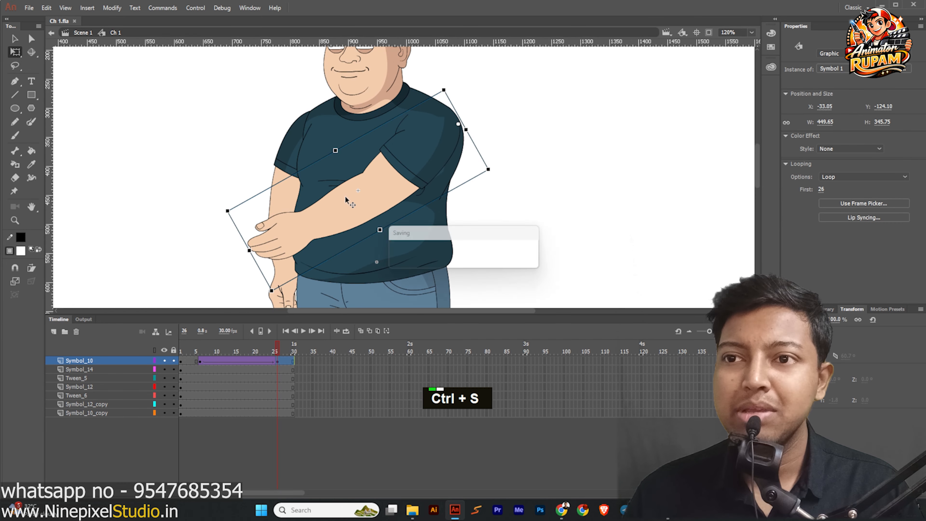
# Step: Insert a keyframe at frame 26 on the forearm's layer inside the left arm symbol, and go back to Ch 1 at frame 6
pyautogui.doubleClick(334, 216)
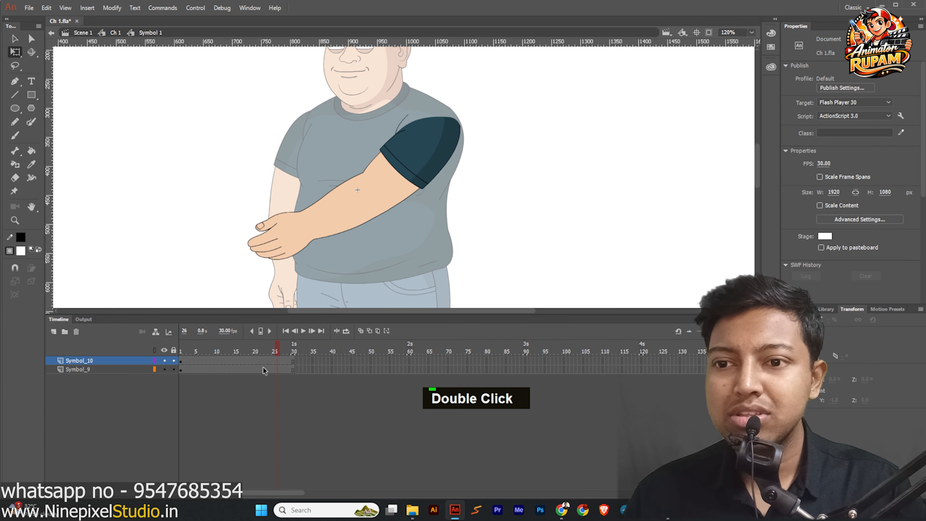
pyautogui.click(277, 365)
pyautogui.press('F6')
pyautogui.doubleClick(182, 197)
pyautogui.moveTo(278, 351); pyautogui.dragTo(199, 354)
# Step: Inside the left arm symbol, insert keyframes at frame 6 on both layers and at frame 26 on the upper arm's layer
pyautogui.doubleClick(474, 229)
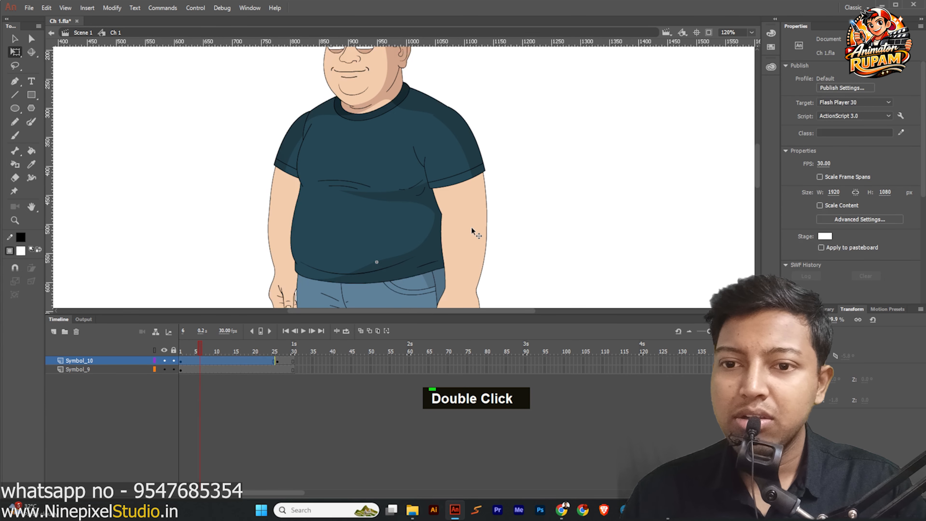
pyautogui.click(200, 362)
pyautogui.press('F6')
pyautogui.click(201, 369)
pyautogui.press('F6')
pyautogui.click(277, 368)
pyautogui.press('F6')
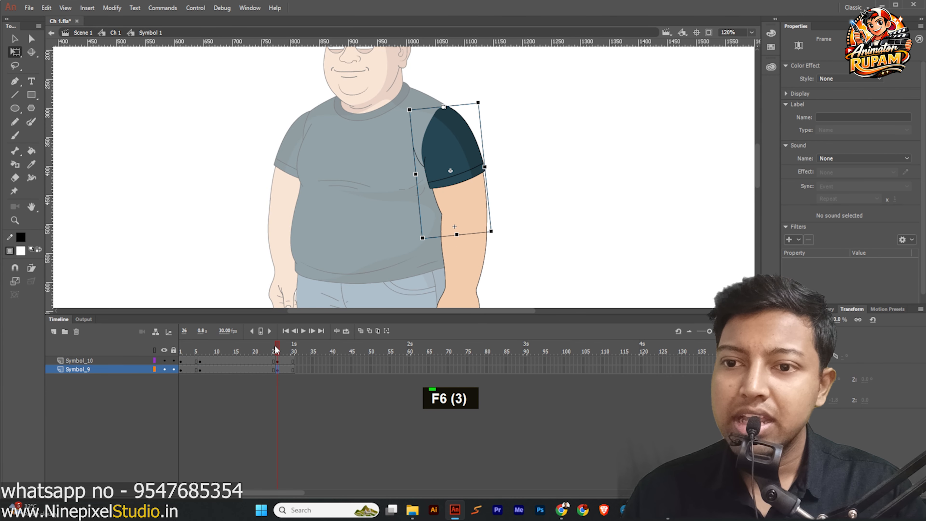
# Step: Rotate the forearm upward at the elbow at frame 26 inside the left arm symbol
pyautogui.click(345, 153)
pyautogui.scroll(-2, 345, 153)
pyautogui.click(420, 257)
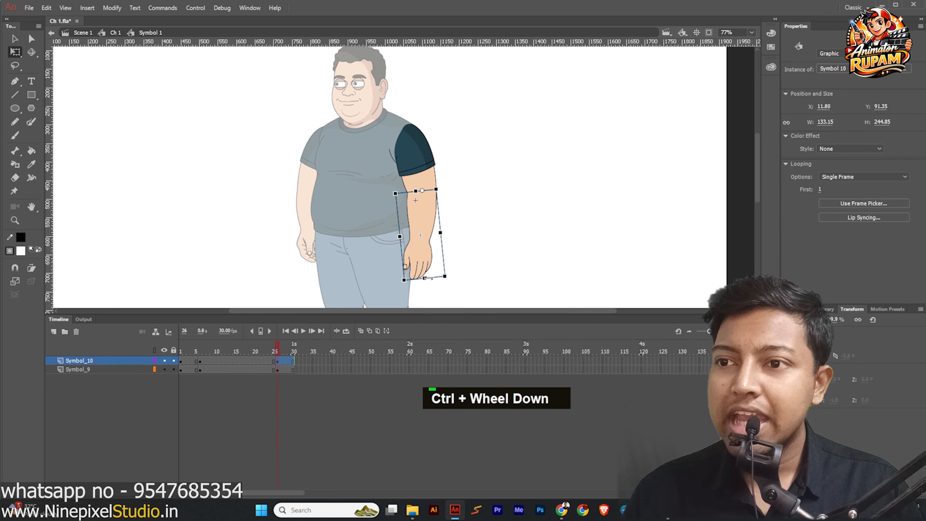
pyautogui.moveTo(445, 284); pyautogui.dragTo(331, 227)
# Step: Create classic tweens on both left arm layers between frames 6 and 26, preview them and return to the Ch 1 symbol
pyautogui.moveTo(252, 360); pyautogui.dragTo(254, 369)
pyautogui.press('`')
pyautogui.moveTo(204, 351); pyautogui.dragTo(280, 361)
pyautogui.doubleClick(246, 204)
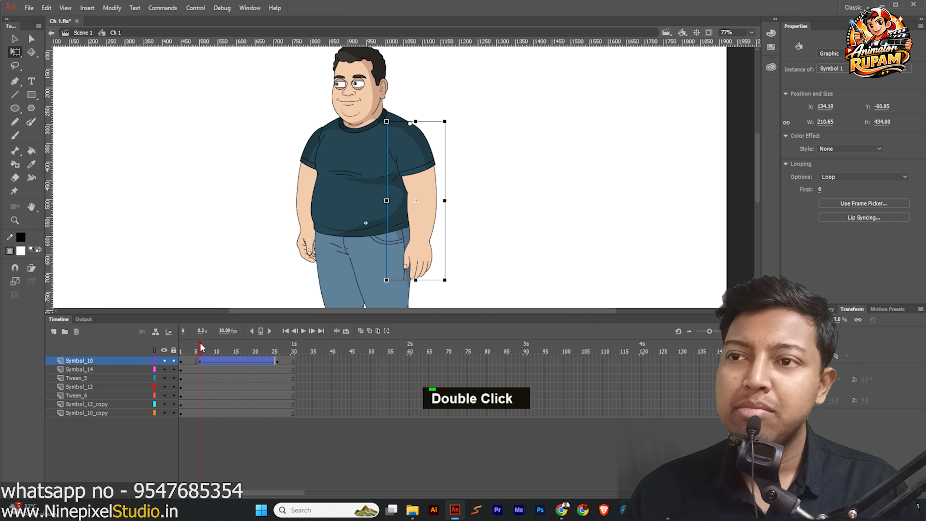
# Step: Preview the combined arm movement from frame 6 to frame 26 in Ch 1 and save the document
pyautogui.moveTo(200, 342); pyautogui.dragTo(276, 338)
pyautogui.scroll(-1, 288, 160)
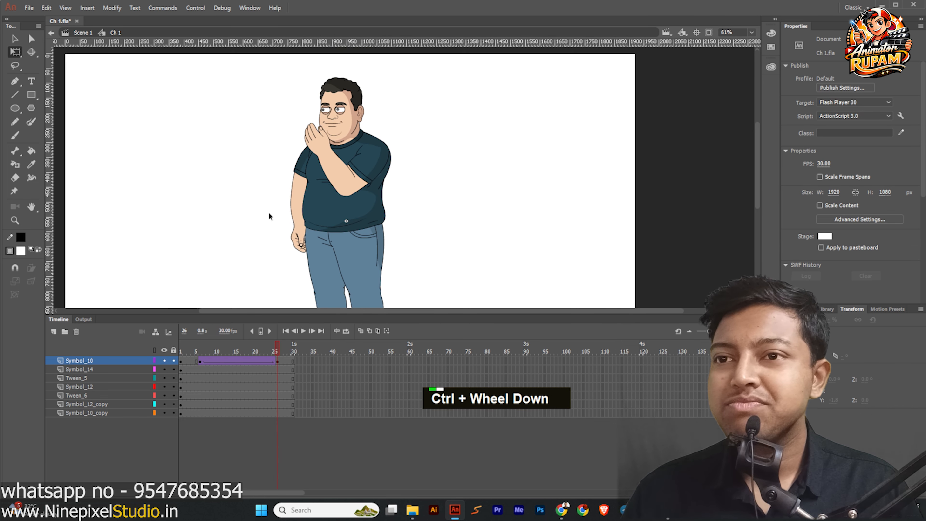
pyautogui.scroll(2, 259, 178)
pyautogui.hotkey('ctrl', 's')
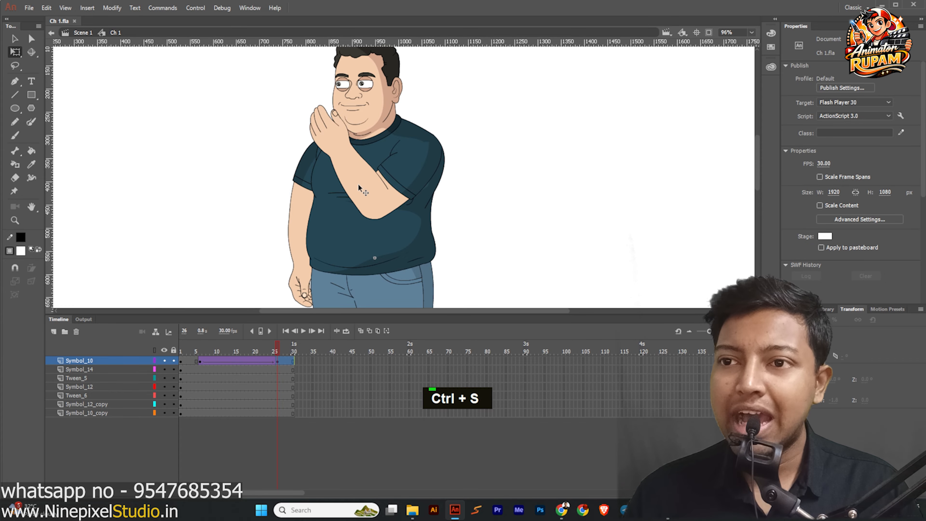
# Step: Open the left arm symbol, review its forearm tween from frame 26 back to frame 1, and return to the Ch 1 symbol
pyautogui.click(351, 173)
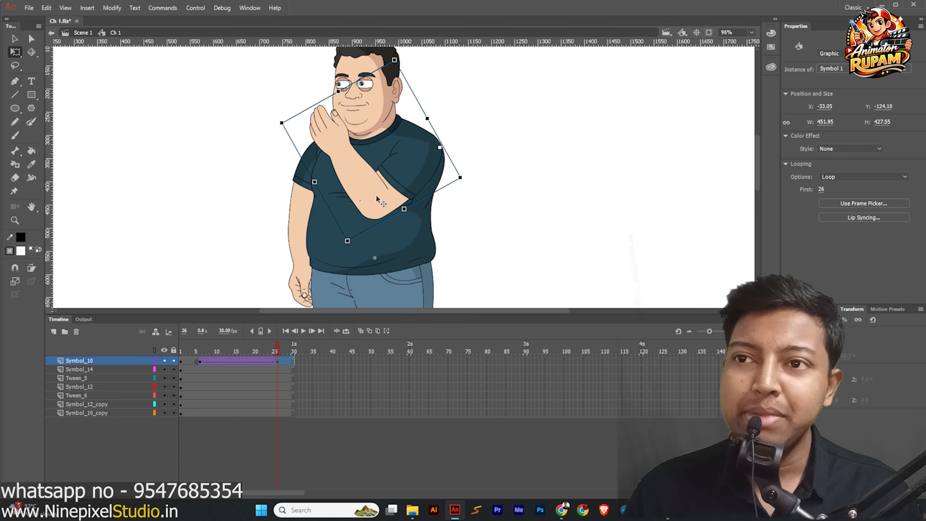
pyautogui.doubleClick(364, 179)
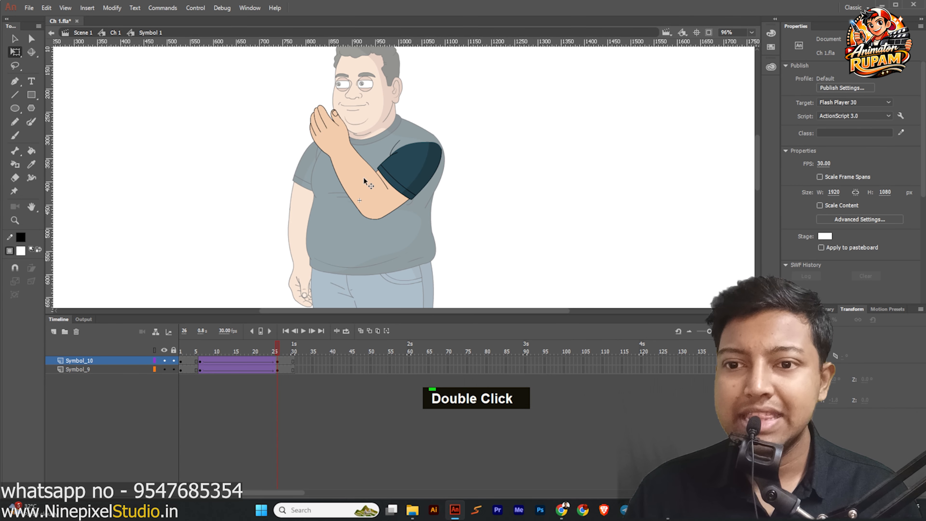
pyautogui.moveTo(284, 355); pyautogui.dragTo(254, 357)
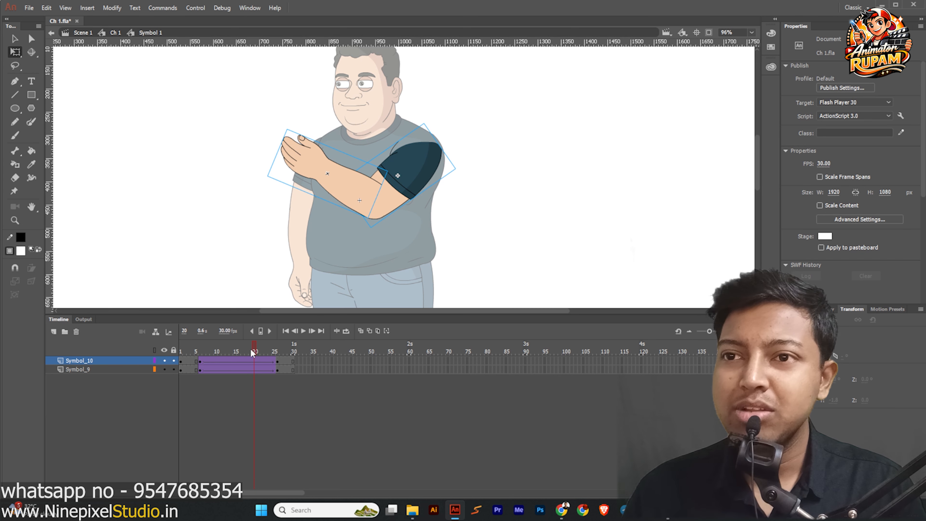
pyautogui.moveTo(253, 352); pyautogui.dragTo(166, 367)
pyautogui.click(205, 251)
pyautogui.doubleClick(216, 183)
# Step: Move the playhead in Ch 1 back to frame 1 and save the document
pyautogui.scroll(-2, 338, 190)
pyautogui.hotkey('ctrl', 's')
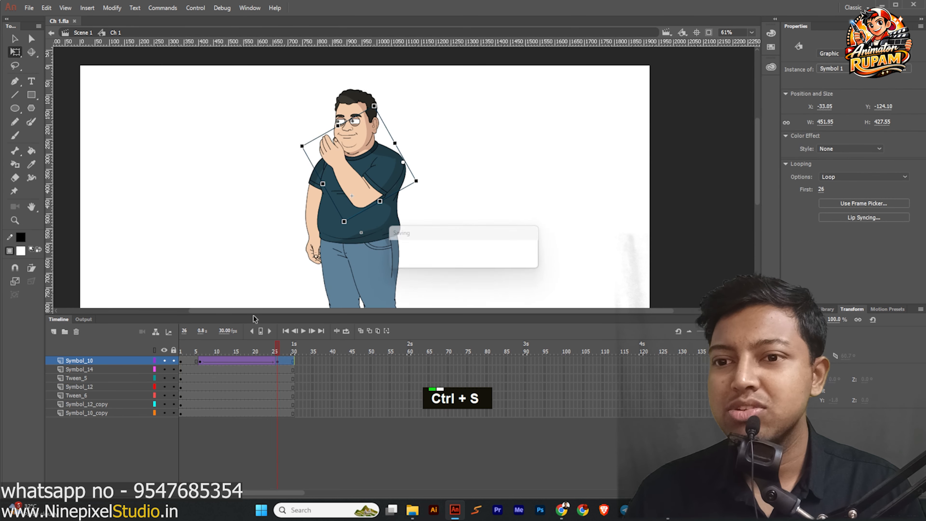
pyautogui.moveTo(278, 345); pyautogui.dragTo(171, 368)
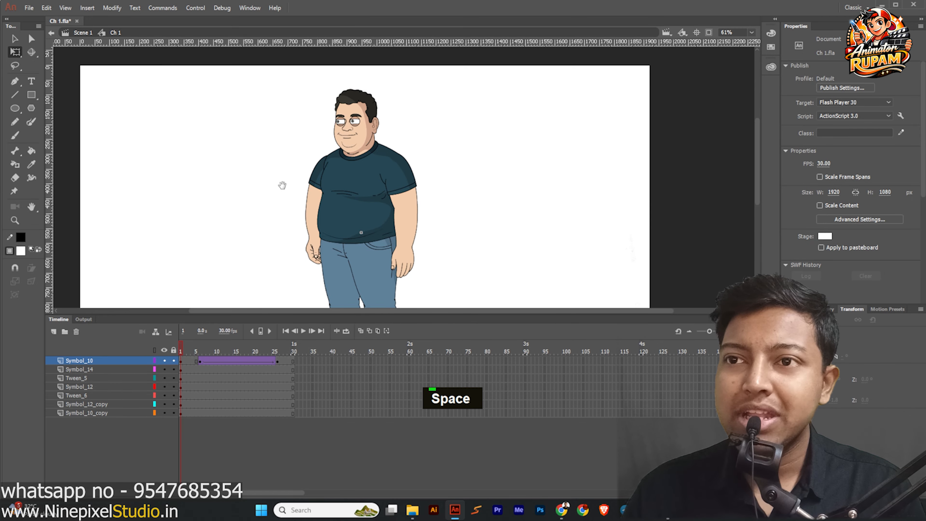
pyautogui.scroll(-1, 262, 197)
pyautogui.hotkey('ctrl', 's')
pyautogui.scroll(-2, 302, 190)
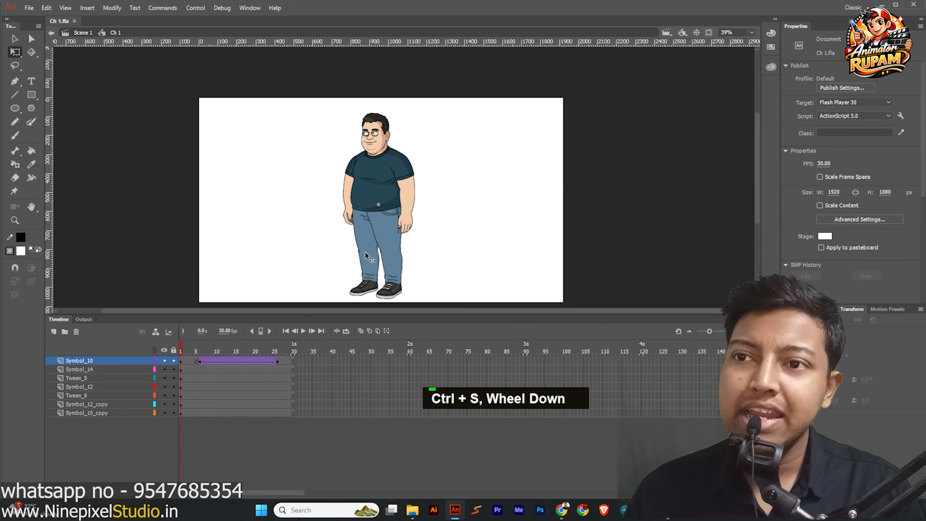
# Step: Leave the Ch 1 symbol for Scene 1, deselect the character and save the document
pyautogui.doubleClick(305, 240)
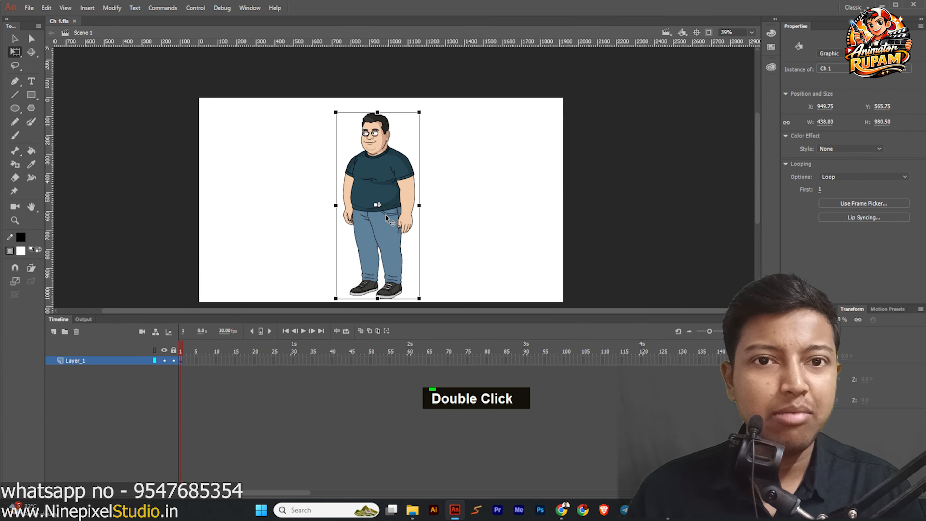
pyautogui.hotkey('ctrl', 's')
pyautogui.scroll(-1, 420, 223)
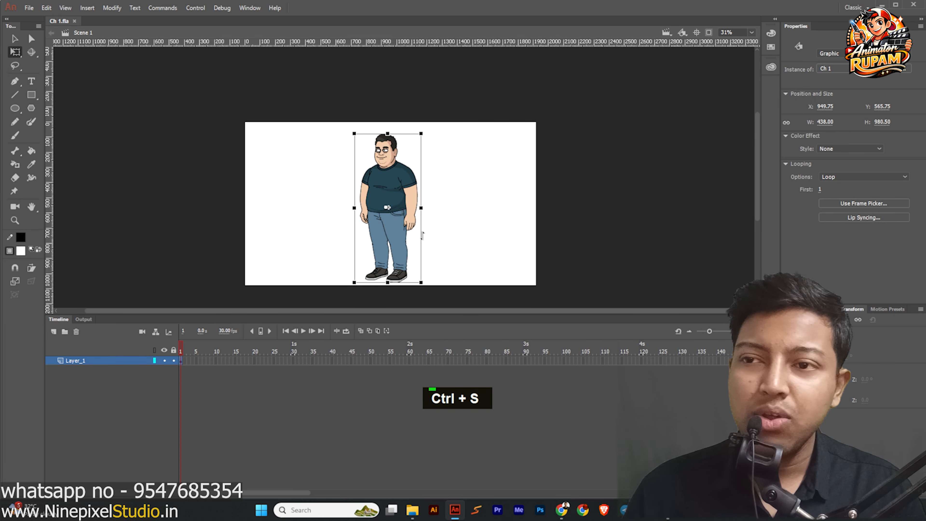
pyautogui.middleClick(452, 234)
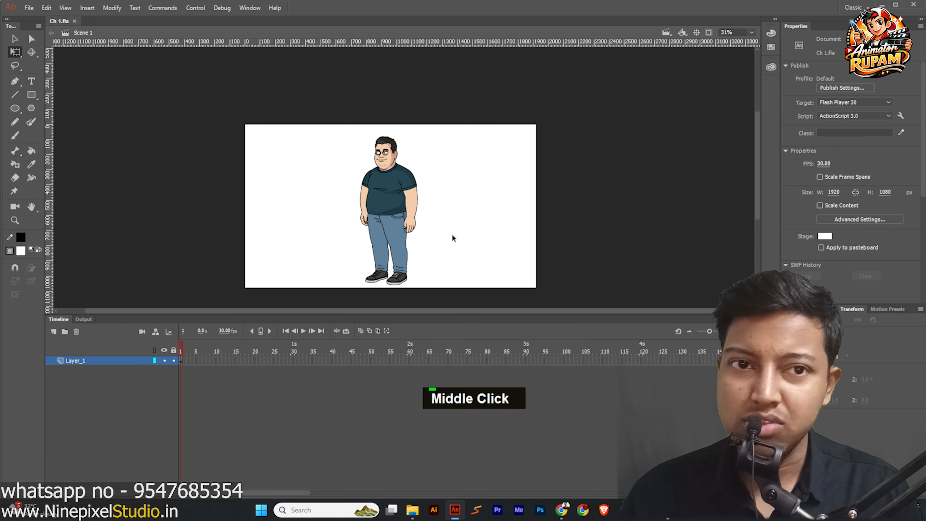
pyautogui.middleClick(434, 251)
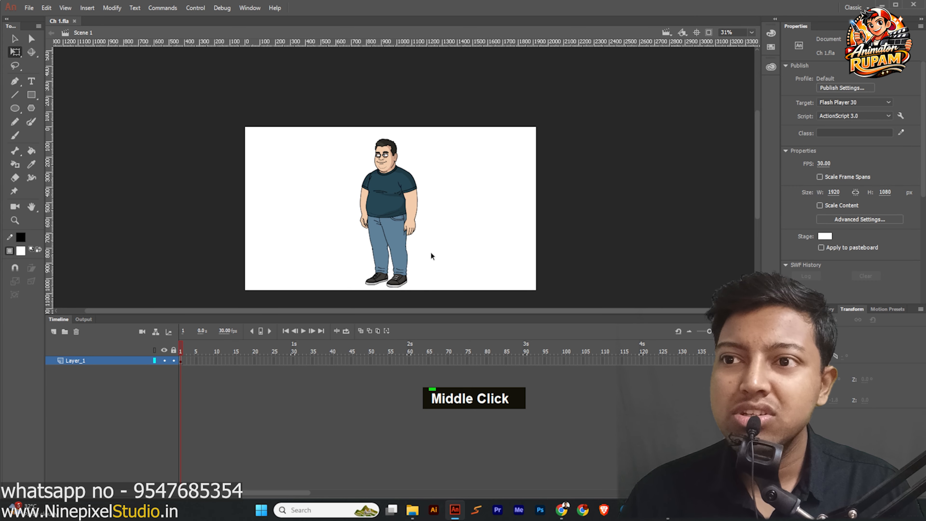
pyautogui.hotkey('ctrl', 's')
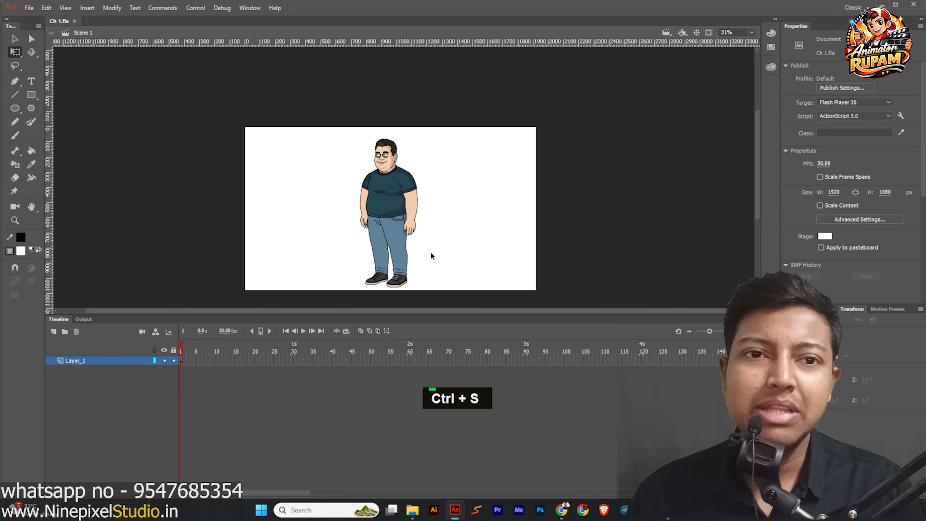